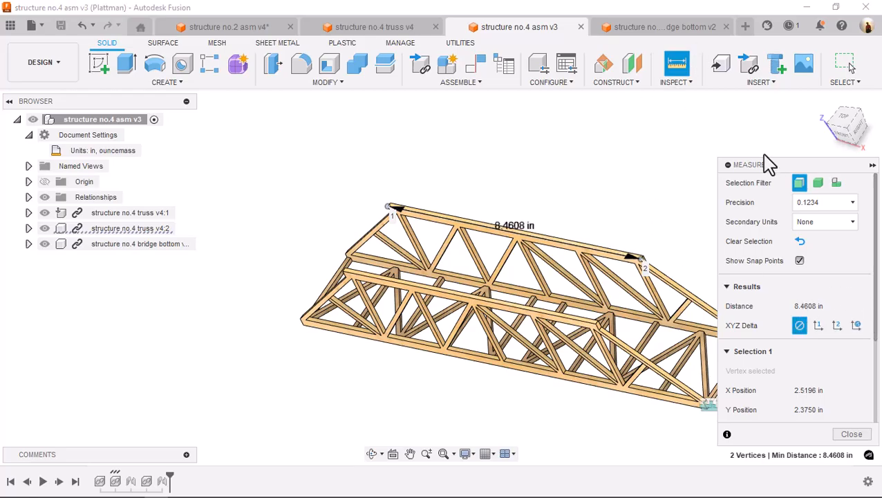
Leave the Measure command and close the structure no.4 bridge bottom document
left_click(855, 435)
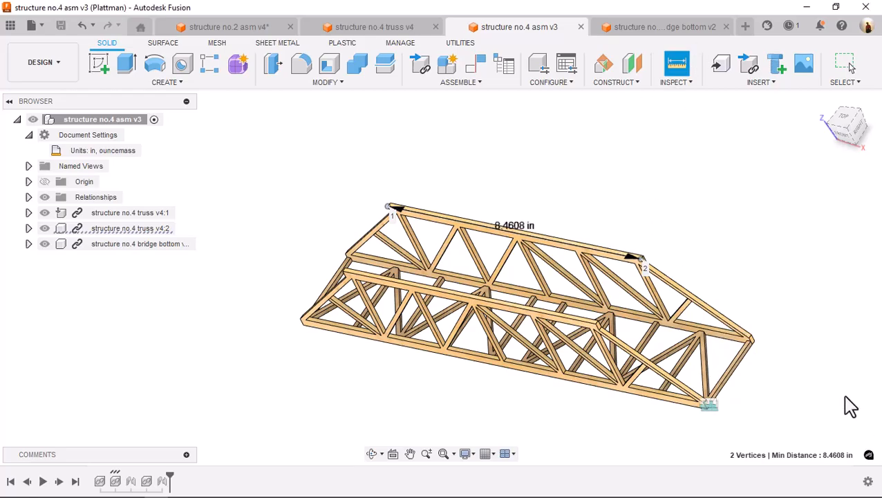
left_click(658, 27)
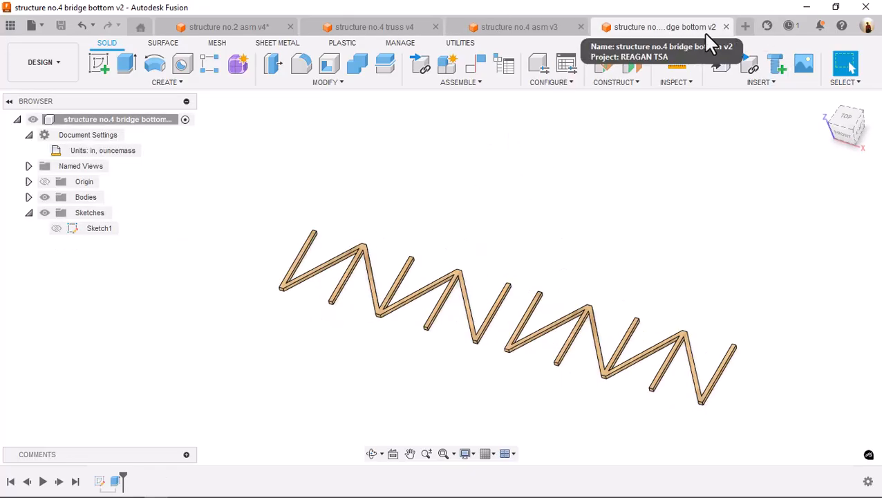
left_click(725, 27)
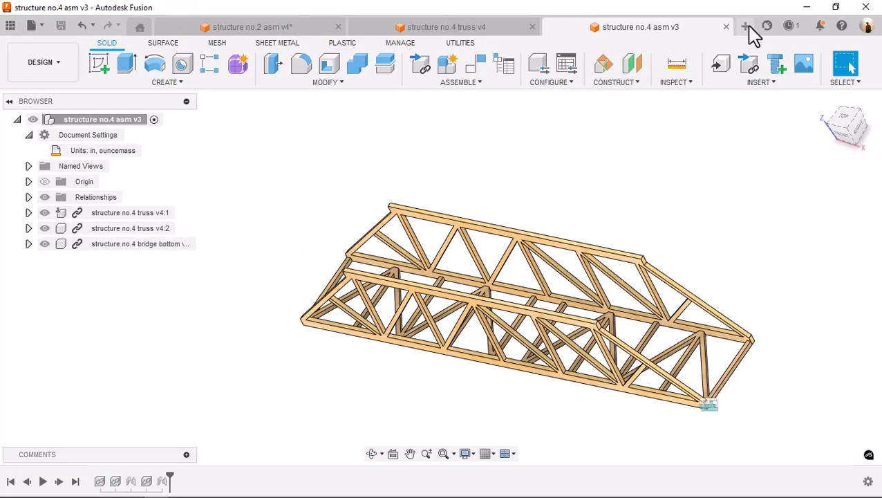
Create a new design and save it as "structure no.4 top" in the Structure no.4 folder
left_click(744, 27)
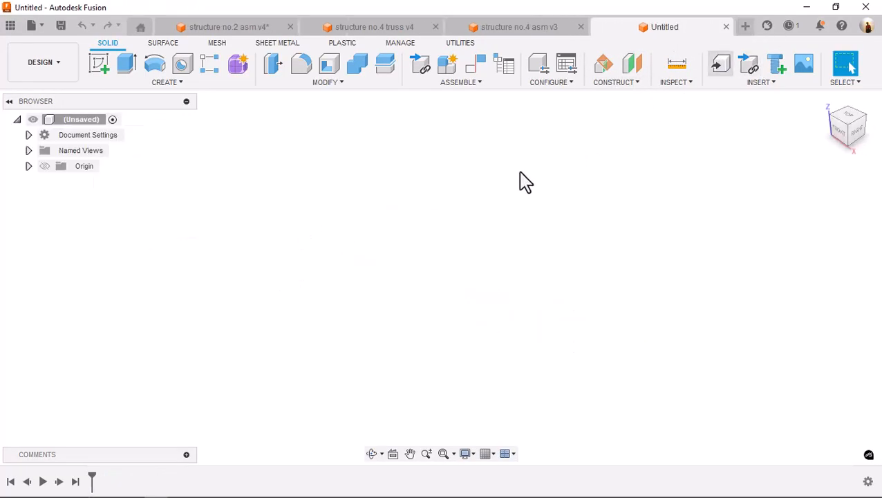
left_click(61, 28)
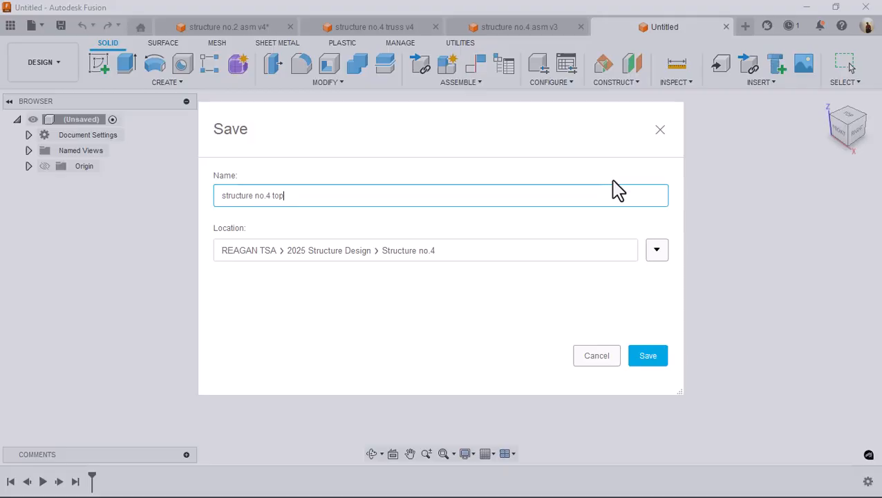
key("Return")
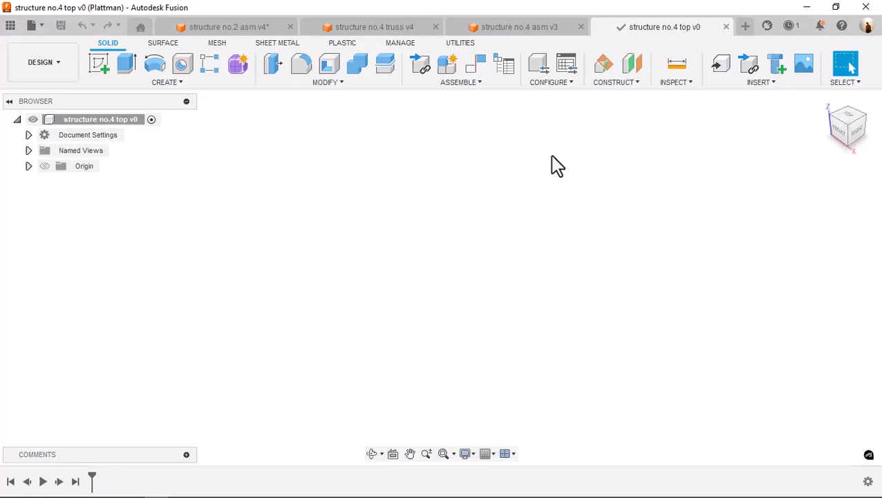
Start a sketch on the horizontal plane of the new design, with room beside the origin for drawing
left_click(99, 64)
left_click(503, 276)
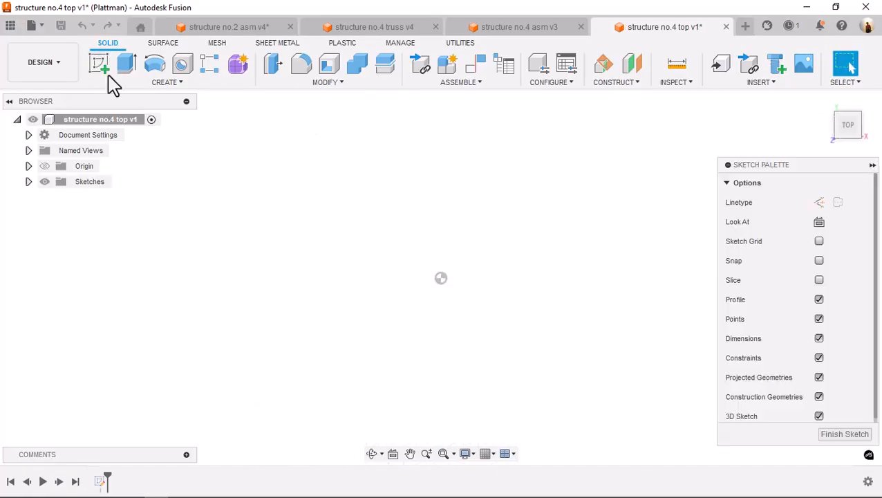
left_click(102, 77)
middle_click_drag(567, 213, 352, 213)
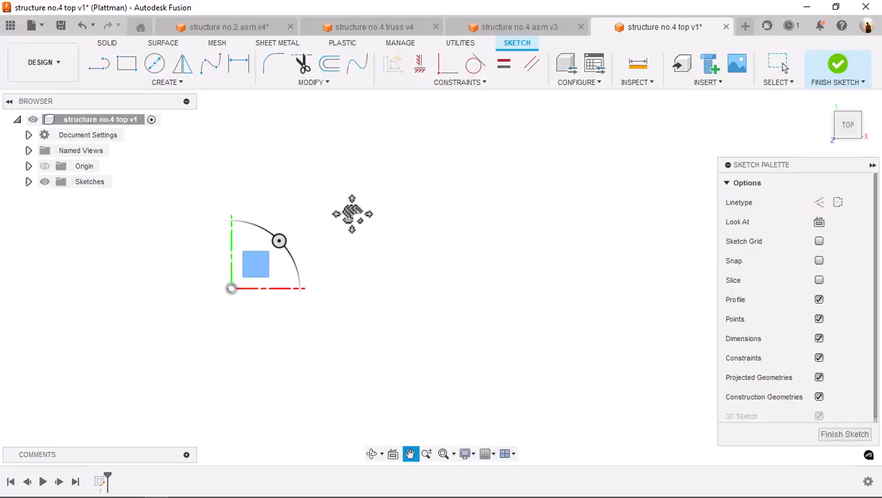
Change the document's unit system to inch (in), ouncemass
left_click(31, 135)
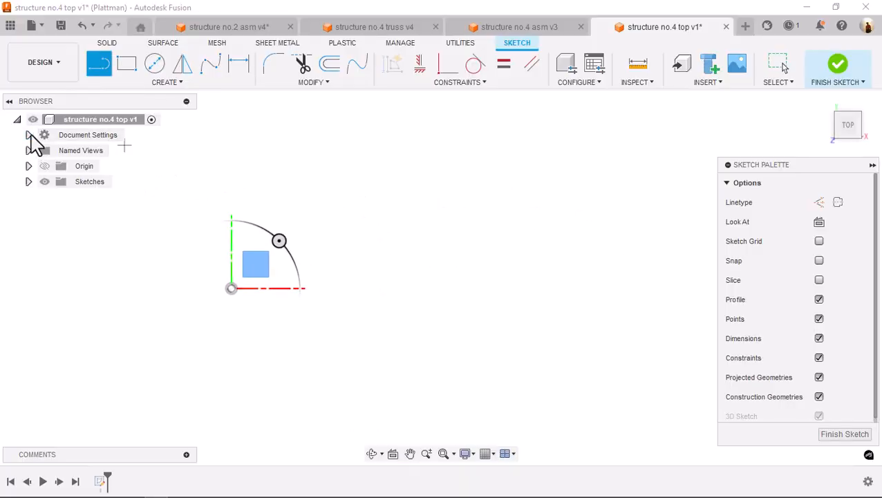
left_click(123, 150)
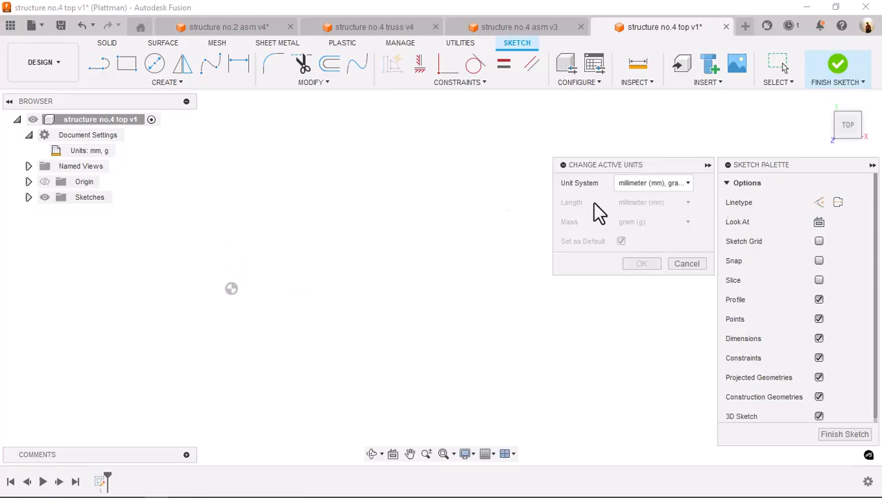
left_click(668, 184)
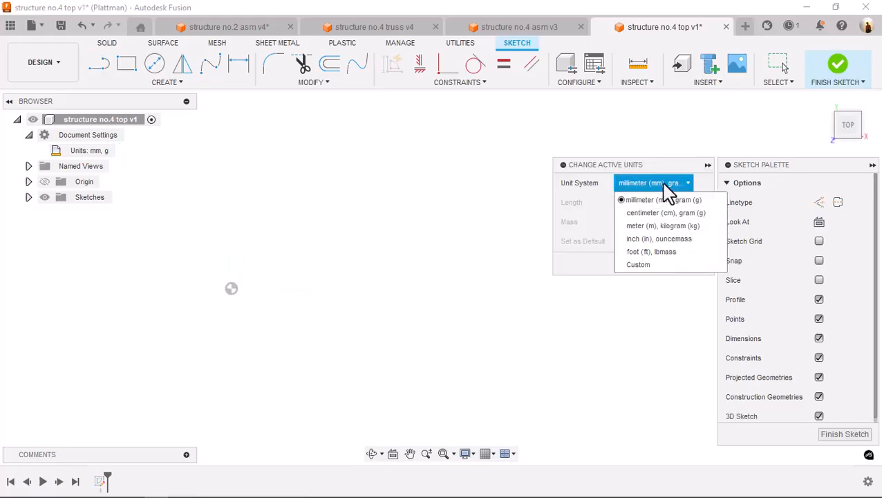
left_click(658, 240)
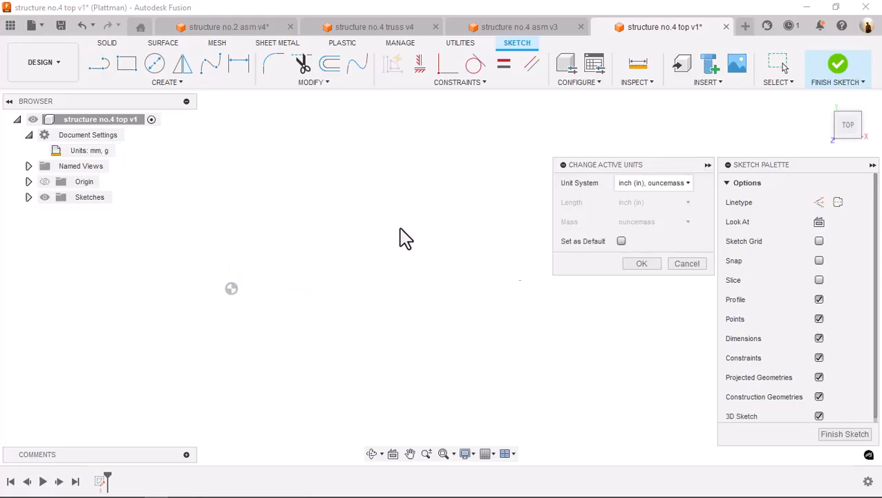
left_click(641, 265)
Draw a horizontal construction line 8.4608 in long from the origin and place its dimension well below the line
left_click(99, 66)
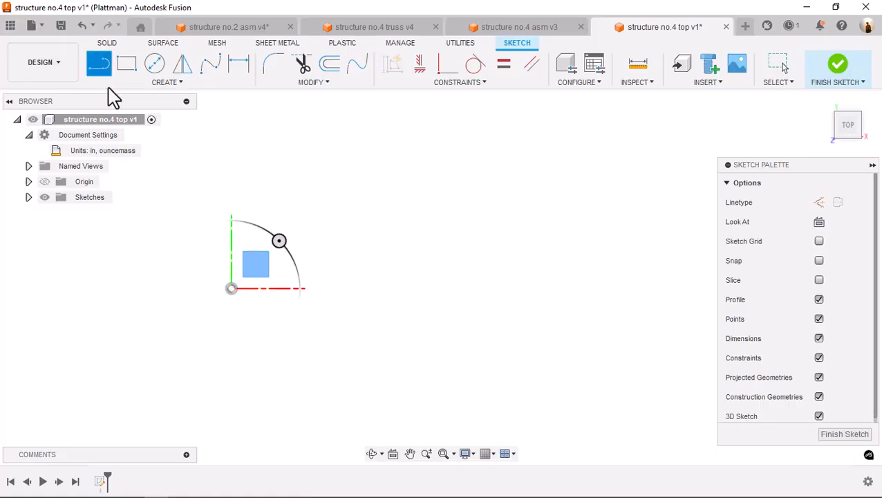
left_click(232, 288)
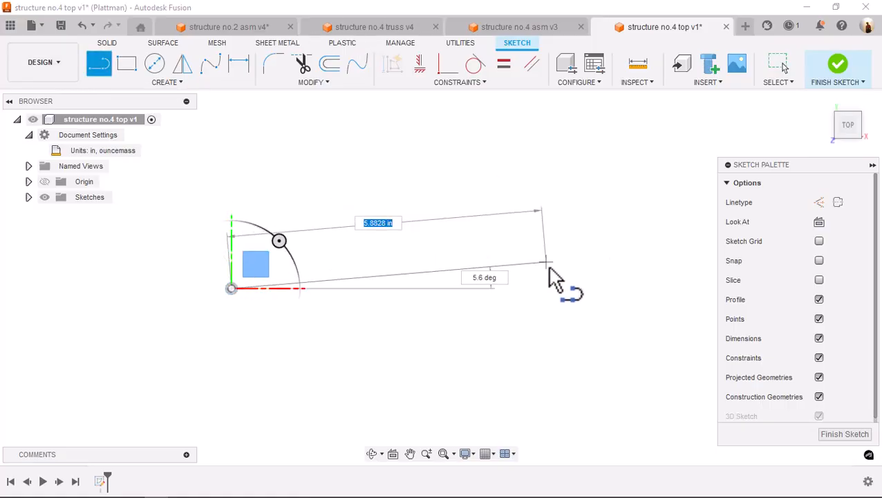
left_click(819, 203)
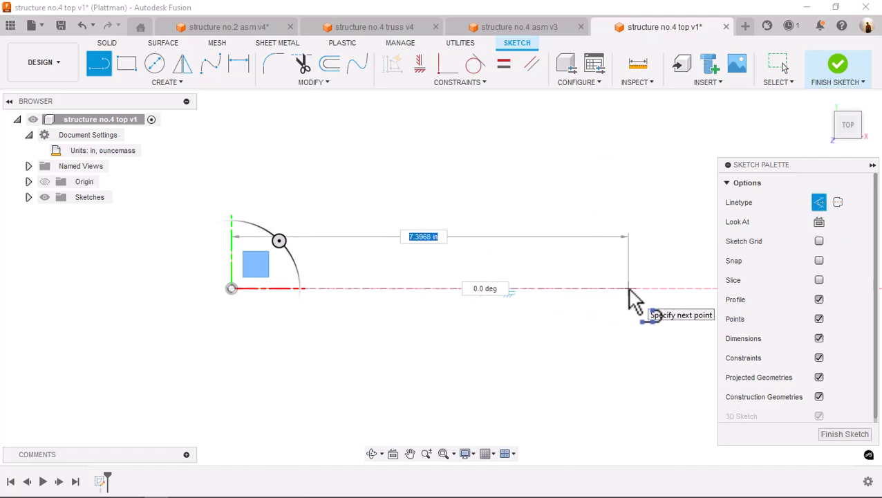
key("Tab")
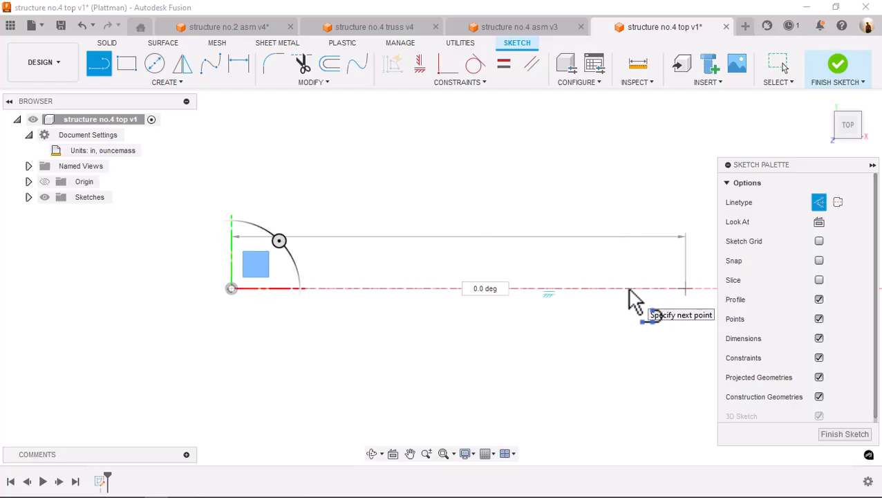
key("Return")
scroll(630, 245, "down", 2)
middle_click_drag(618, 228, 567, 255)
key("Escape")
left_click_drag(453, 280, 449, 409)
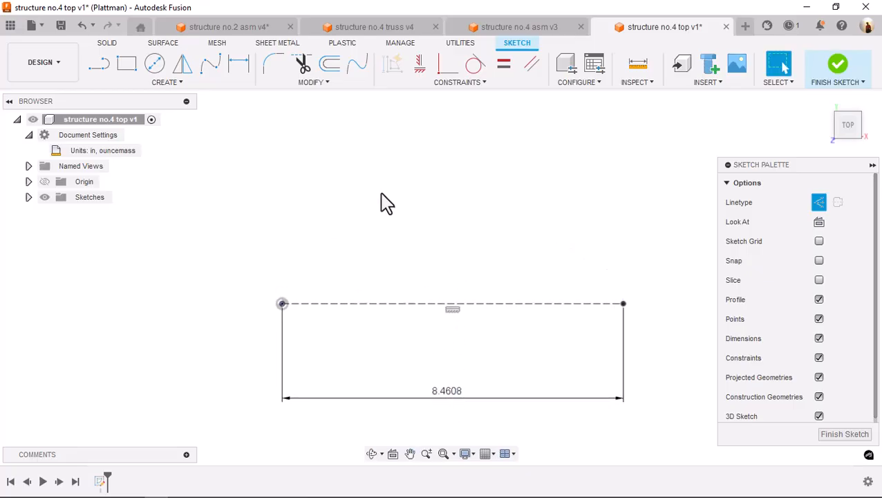
Draw a vertical centerline 2.25 in long upward from the midpoint of the horizontal construction line
left_click(92, 66)
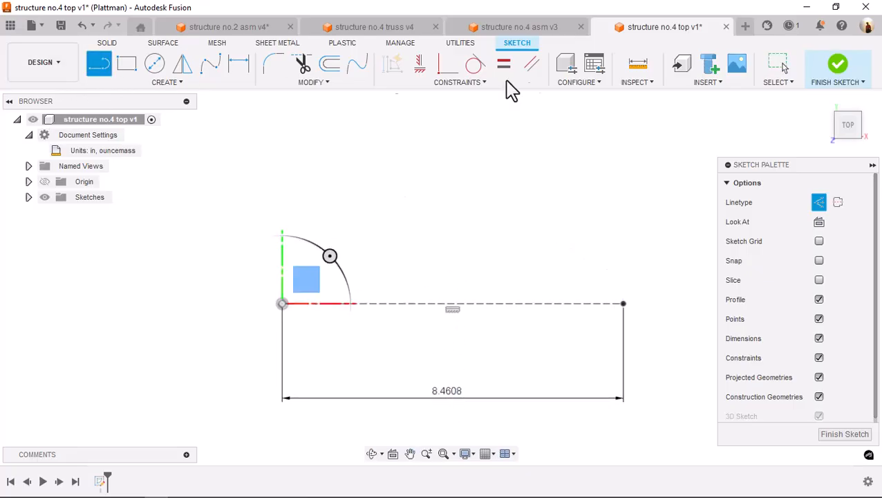
left_click(838, 202)
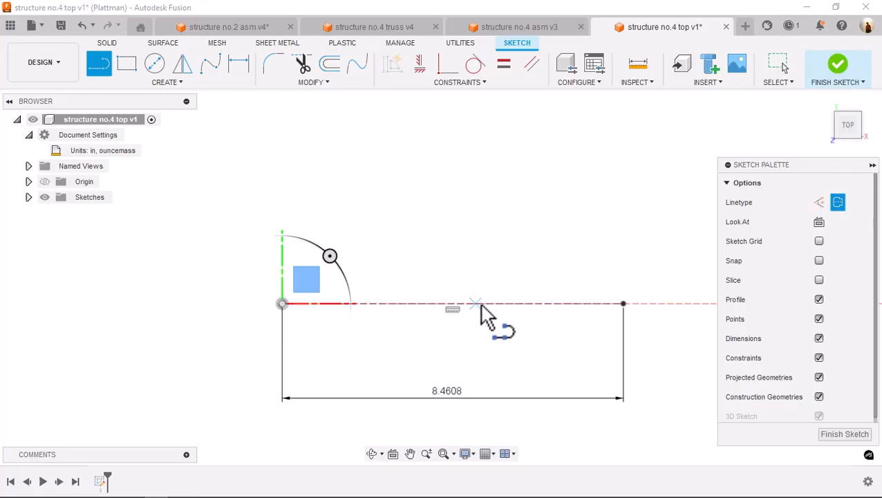
left_click(450, 304)
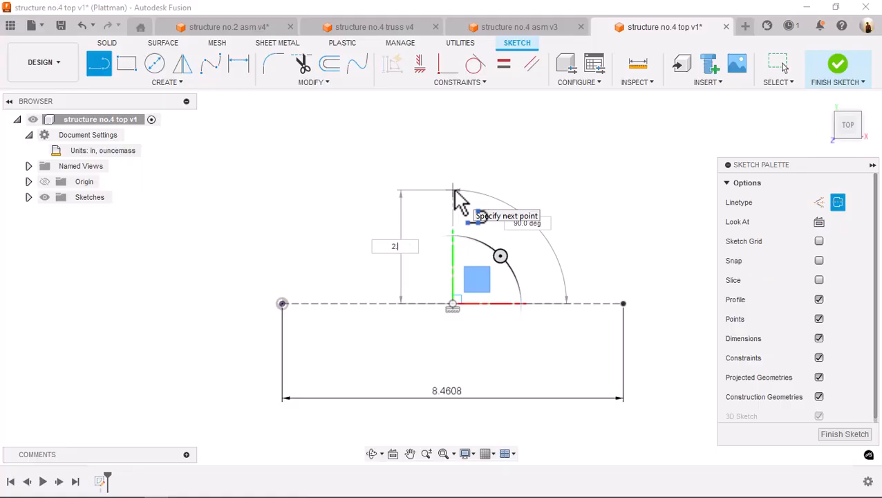
key("Tab")
key("Return")
key("Escape")
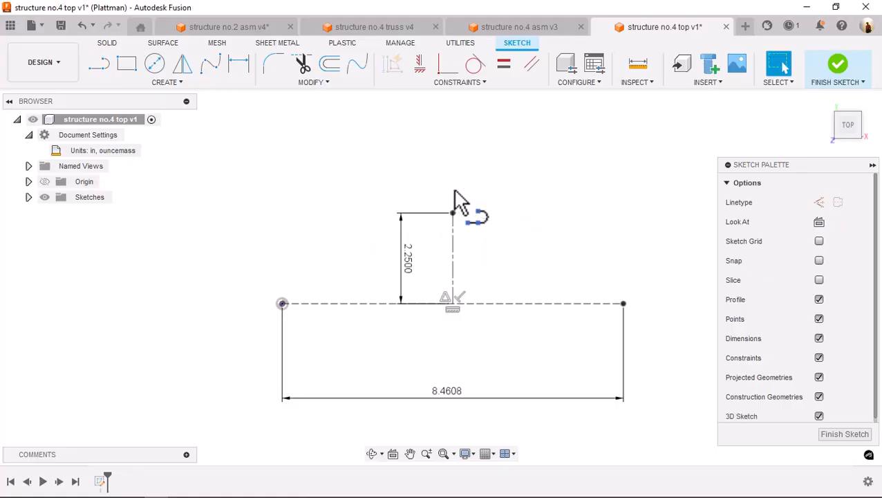
Draw a vertical solid line 2.25 in long upward at the far end of the horizontal construction line
left_click(91, 66)
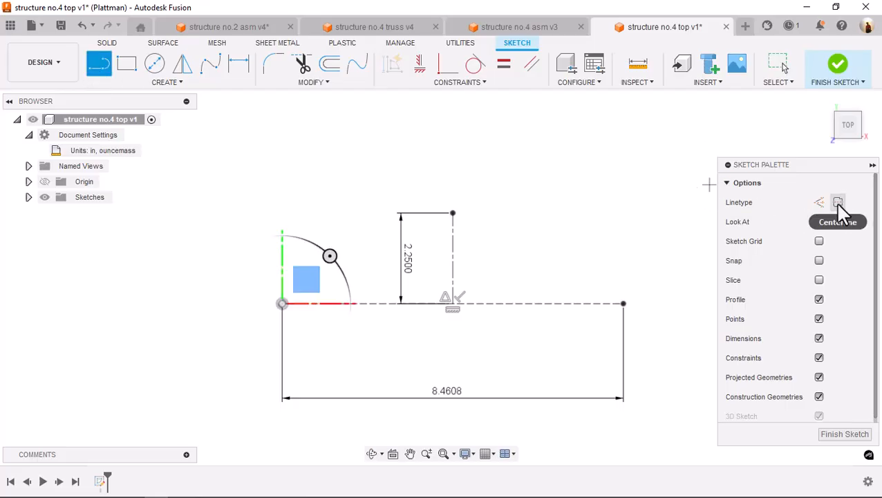
left_click(624, 303)
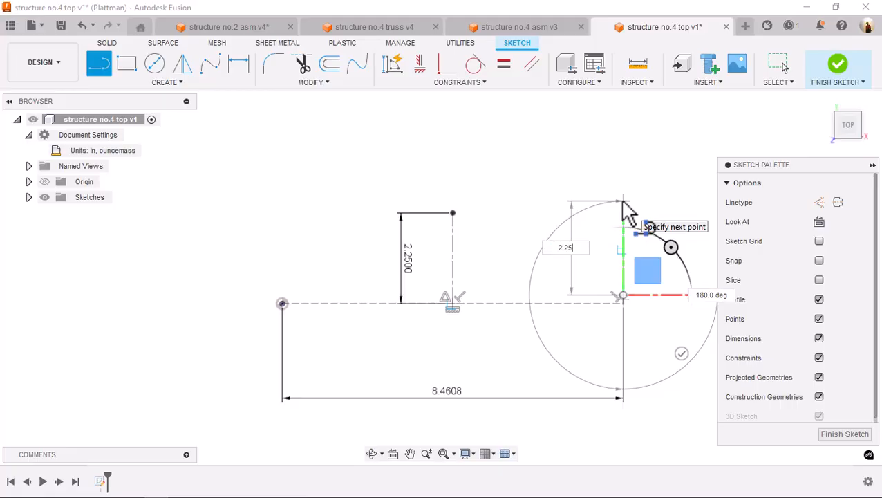
type("2.25")
key("Return")
key("Escape")
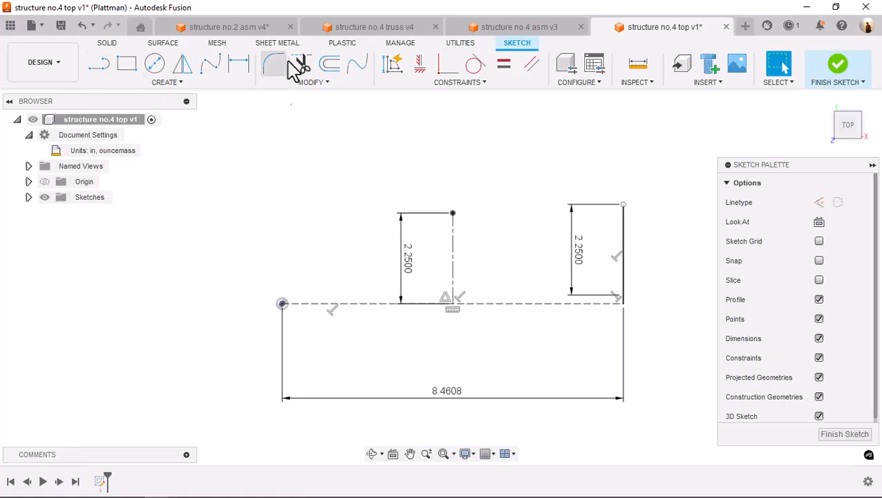
Offset the vertical centerline 0.4375 in toward the solid end line and turn the offset copy into a construction line
key("o")
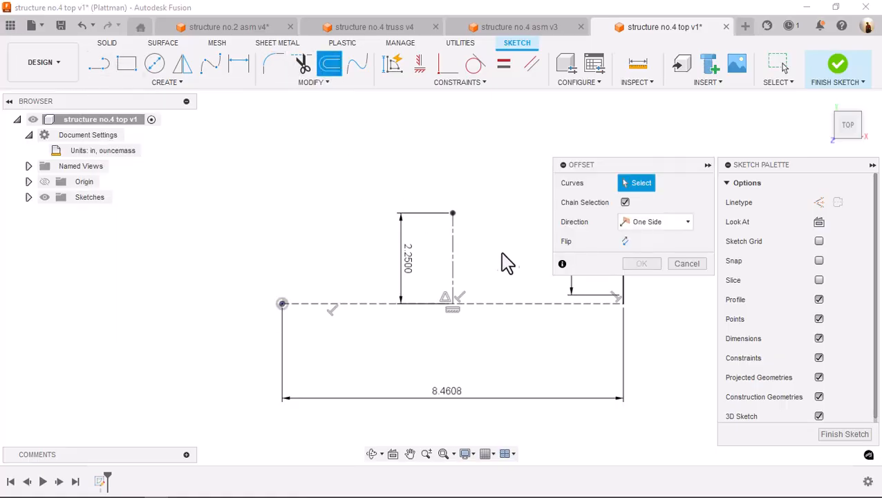
left_click(453, 250)
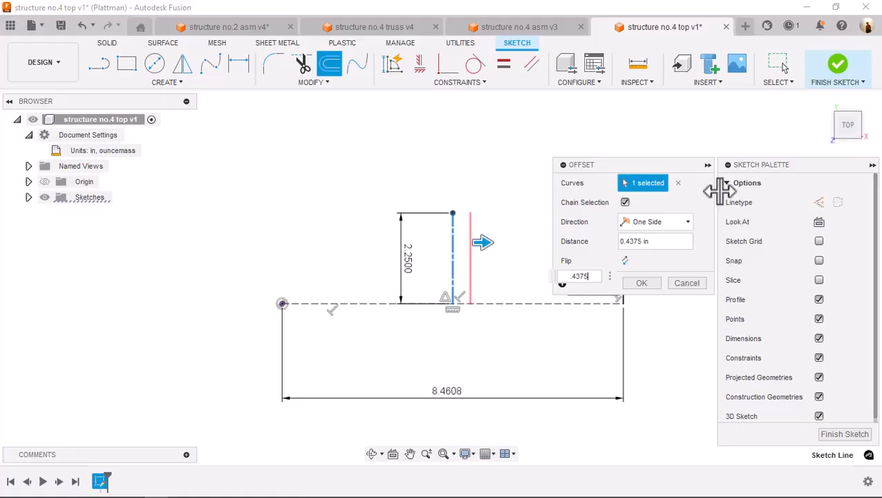
key("Return")
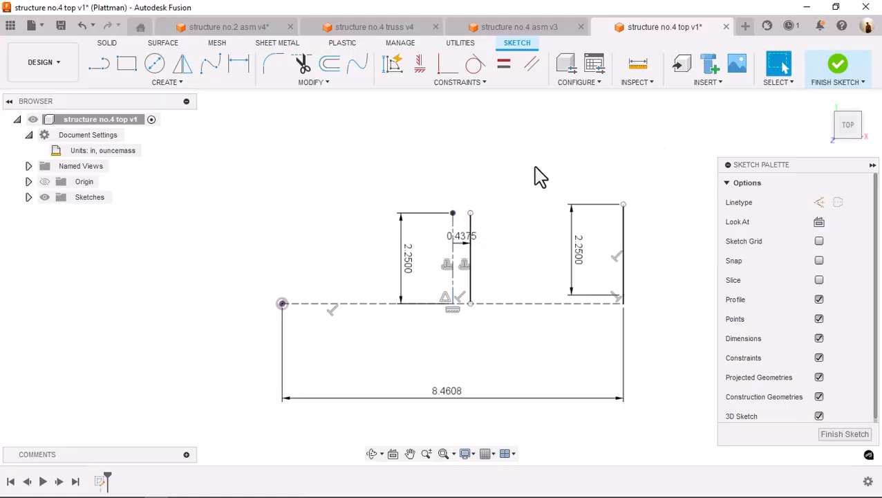
scroll(540, 177, "up", 1)
middle_click_drag(533, 171, 547, 128)
scroll(499, 158, "up", 4)
middle_click_drag(498, 158, 517, 123)
left_click(471, 197)
left_click(819, 202)
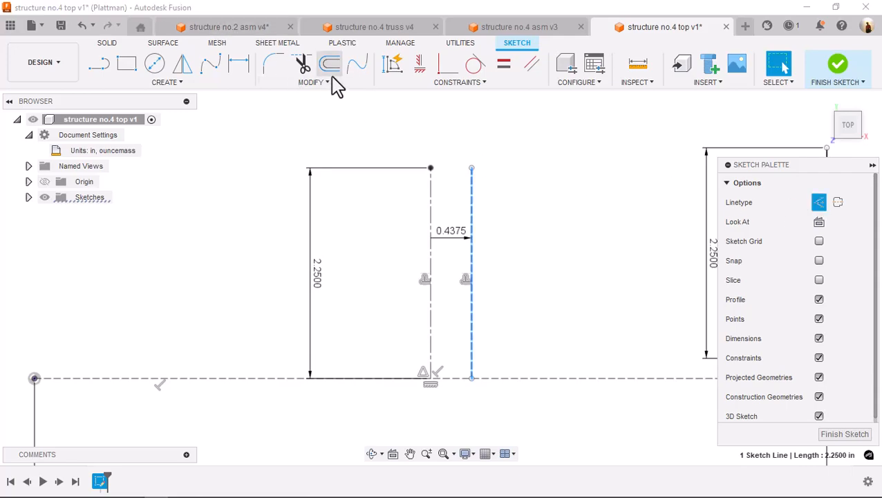
Offset the vertical construction line 0.0625 in away from the centerline and move both offset dimensions clear of the lines
key("o")
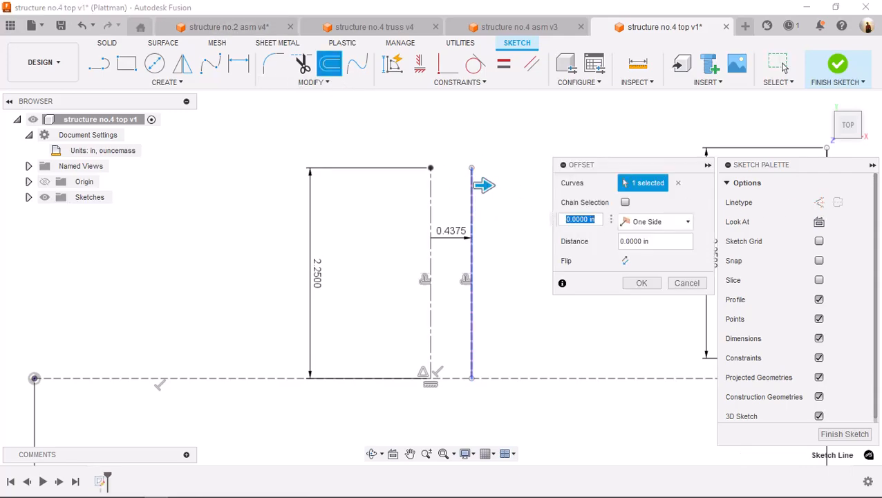
type(".0625")
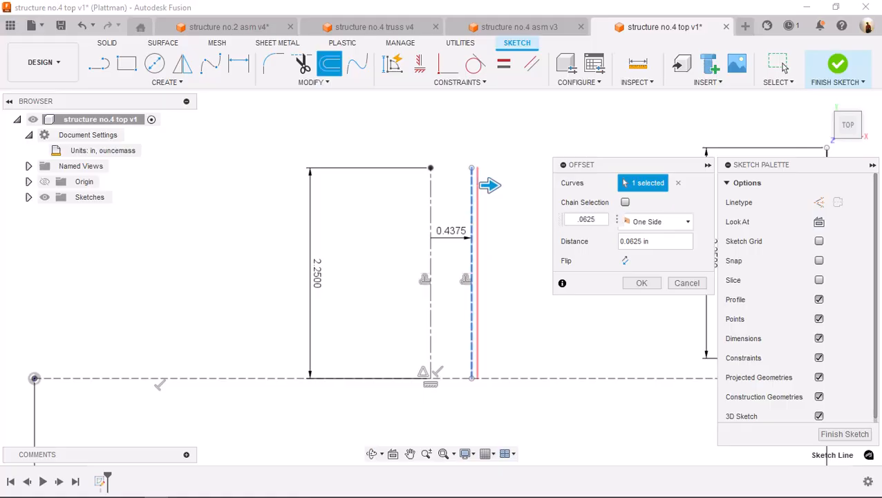
key("Return")
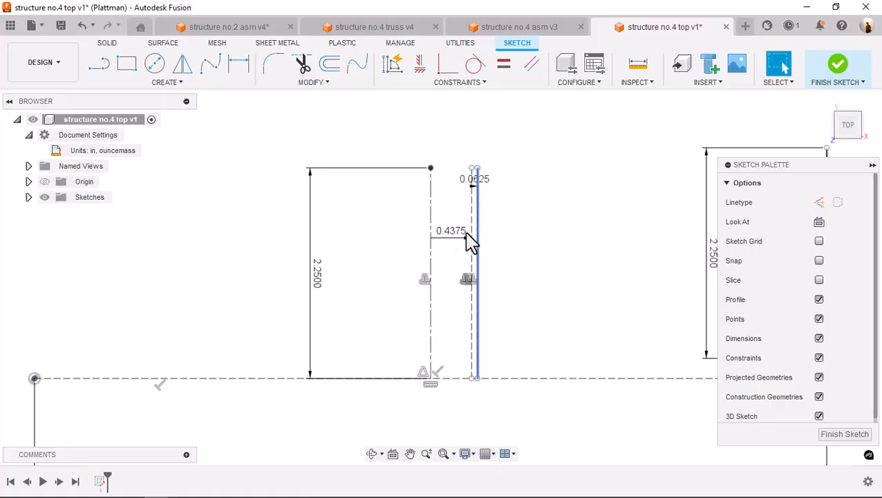
left_click_drag(446, 235, 444, 371)
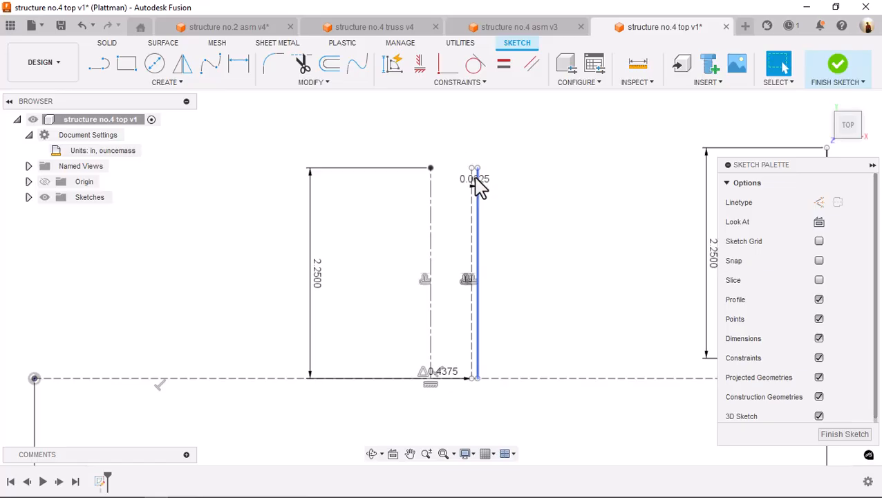
left_click_drag(477, 180, 490, 152)
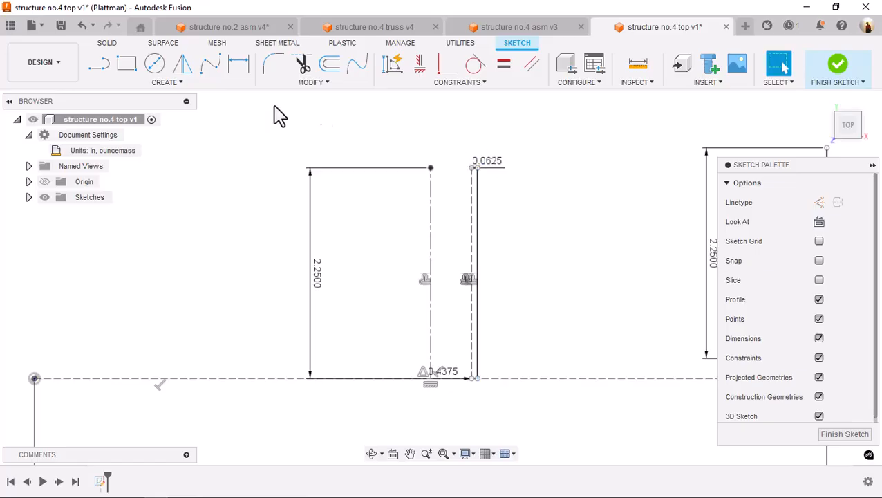
Mirror the solid line beside the vertical construction line to the construction line's other side
left_click(179, 66)
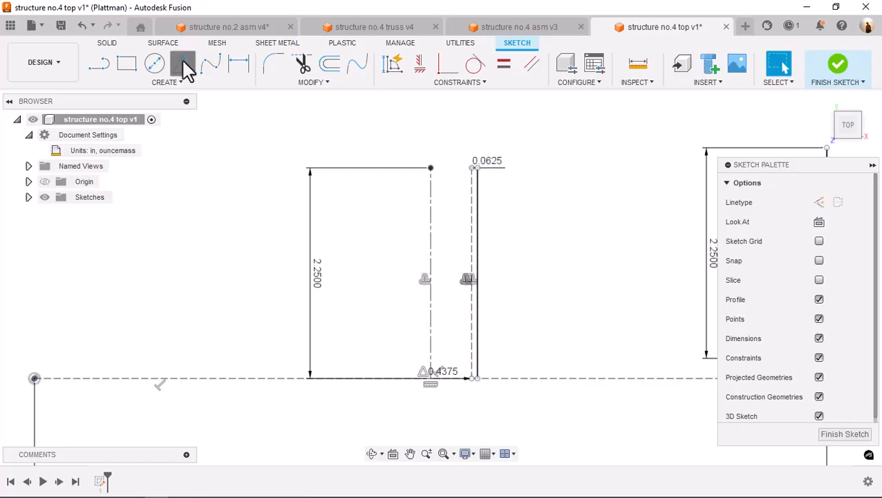
left_click(478, 232)
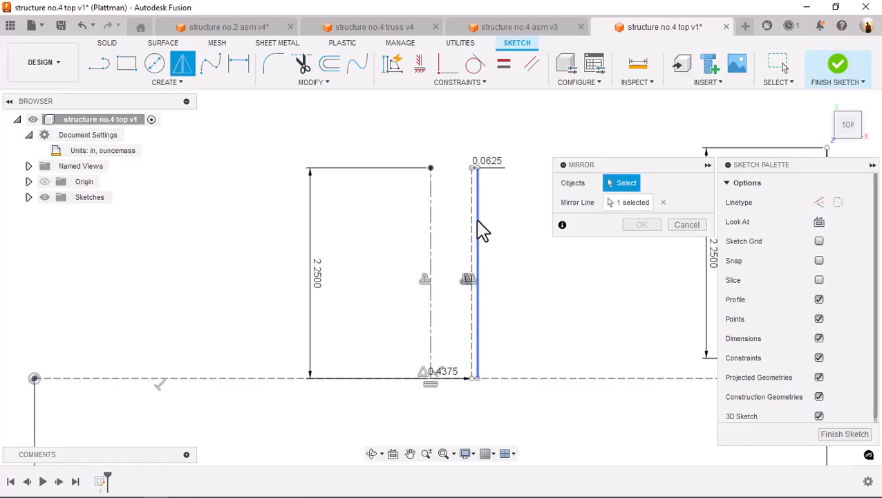
left_click(635, 202)
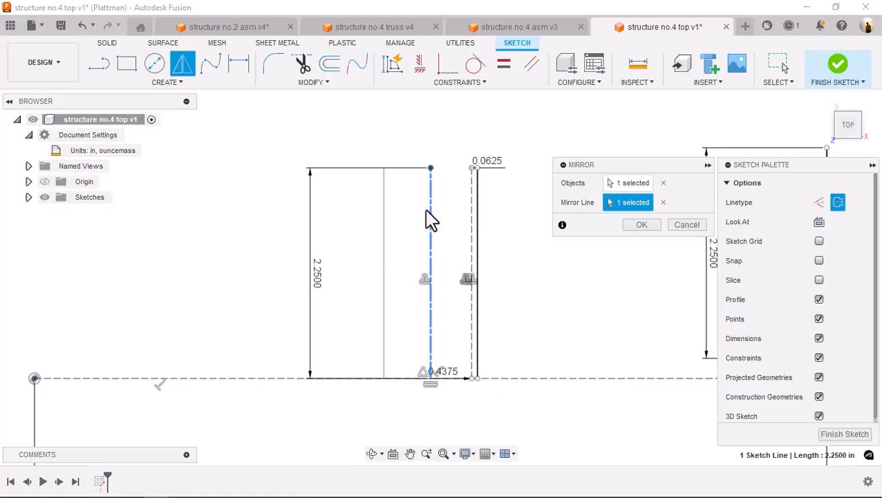
left_click(474, 217)
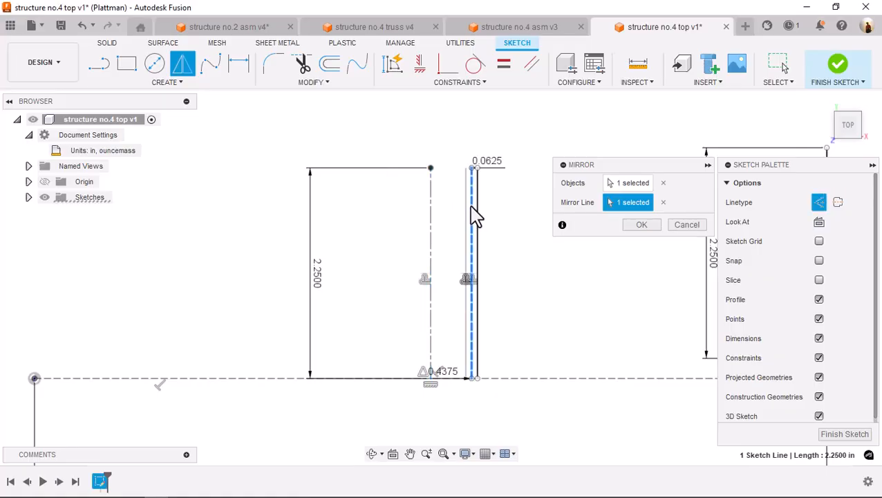
left_click(641, 225)
Offset the vertical solid line at the far end of the horizontal construction line 0.125 in inward, toward the centerline
scroll(505, 141, "up", 4)
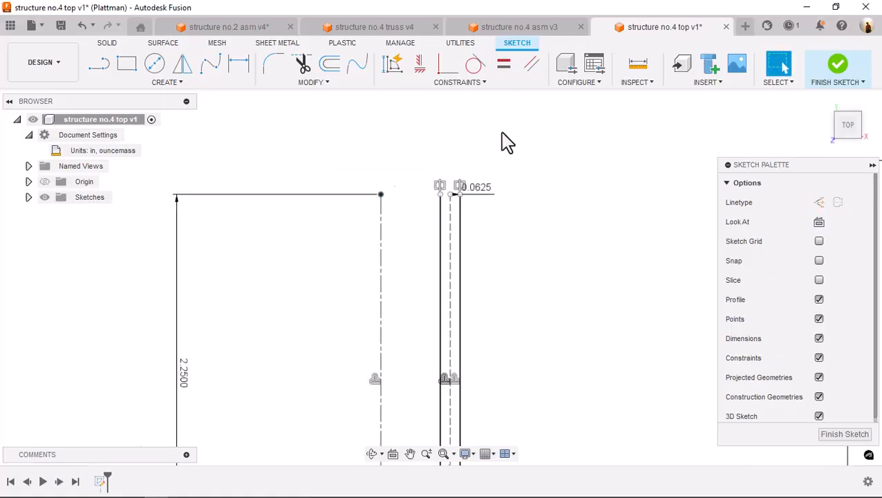
middle_click_drag(506, 142, 507, 115)
scroll(571, 255, "down", 3)
mouse_move(571, 256)
middle_mouse_down()
mouse_move(486, 203)
mouse_move(385, 207)
middle_mouse_up()
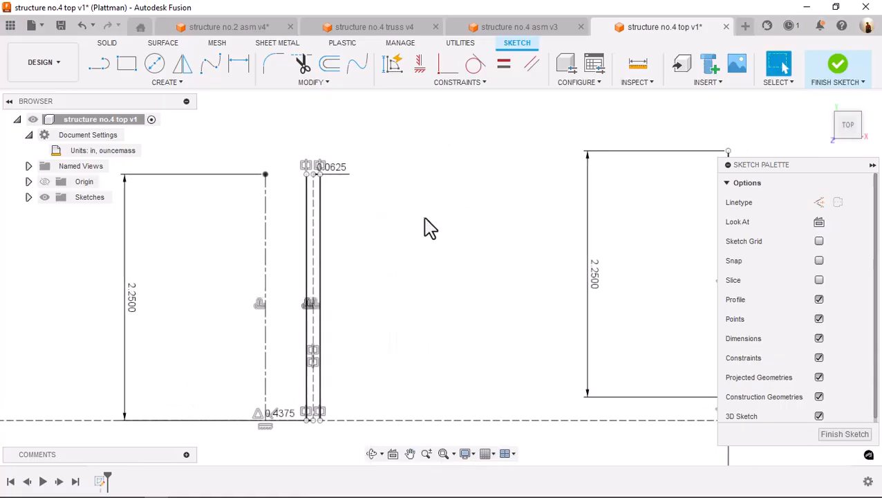
scroll(428, 227, "down", 2)
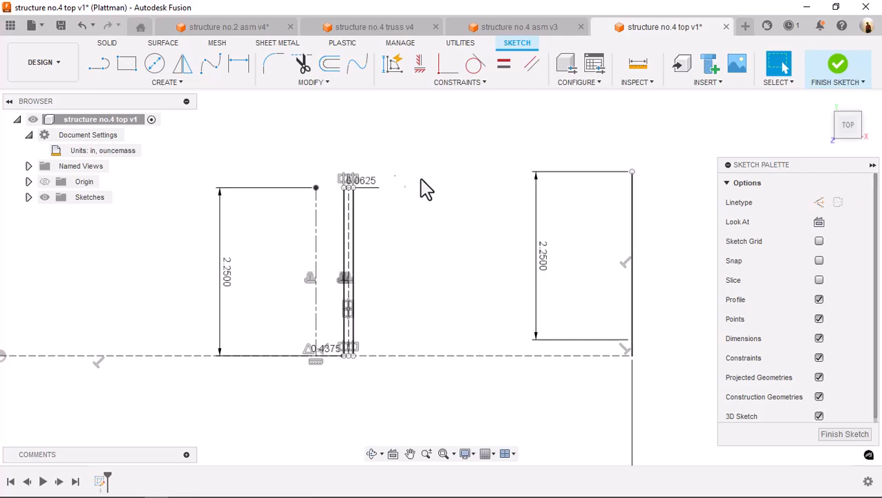
left_click(330, 64)
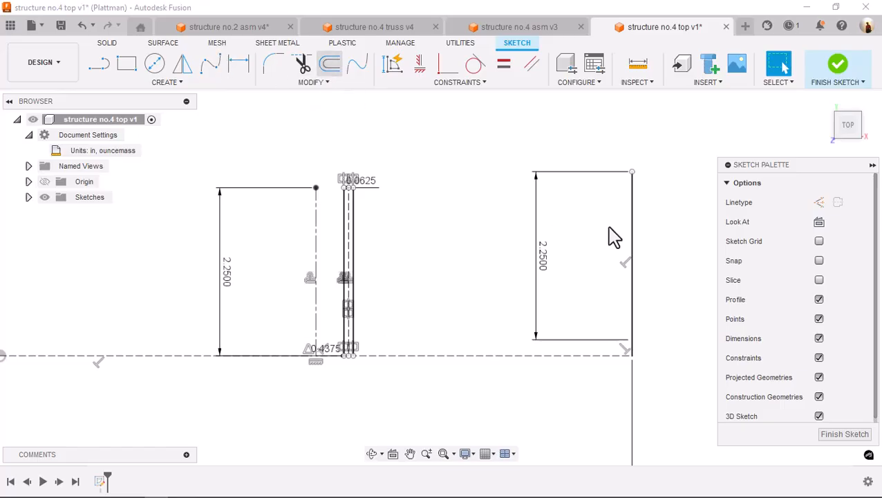
left_click(632, 304)
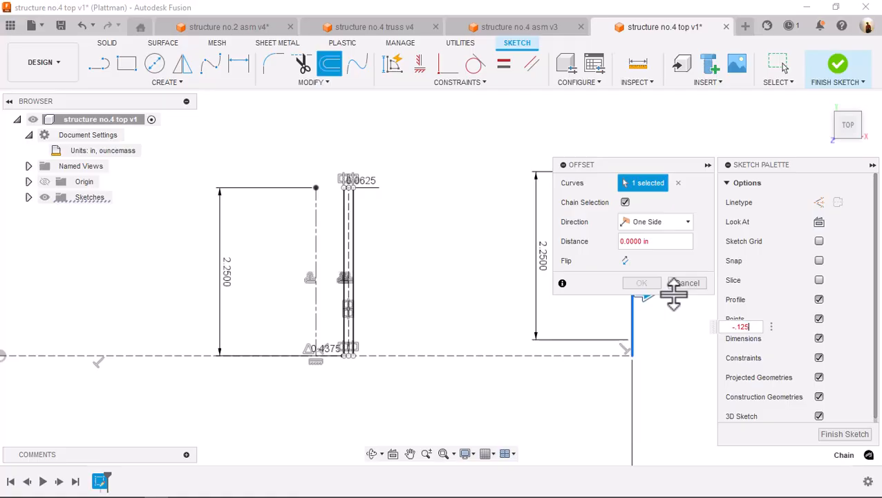
type("-.125")
key("Return")
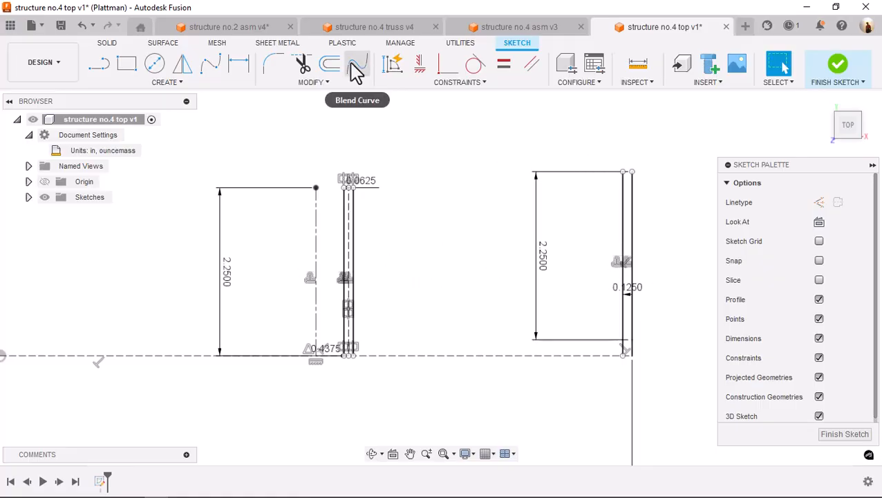
Switch to the structure no.2 assembly, examine its top bracing between the trusses, and return to the structure no.4 top sketch
left_click(222, 27)
scroll(386, 155, "down", 3)
middle_click_drag(390, 155, 432, 173, "shift")
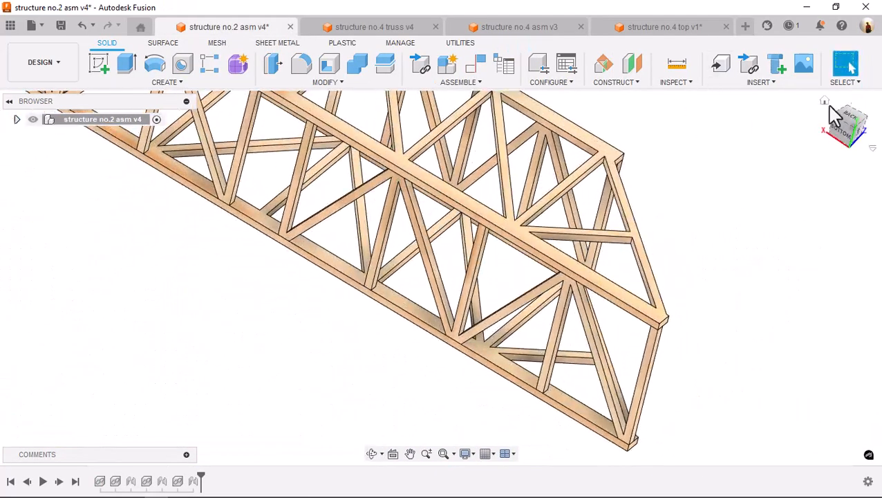
left_click(825, 101)
scroll(472, 235, "up", 4)
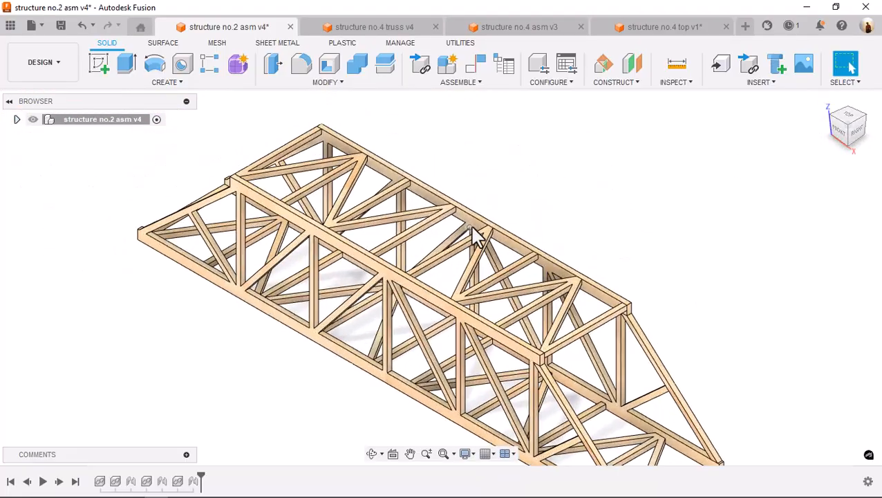
middle_click_drag(559, 166, 559, 147)
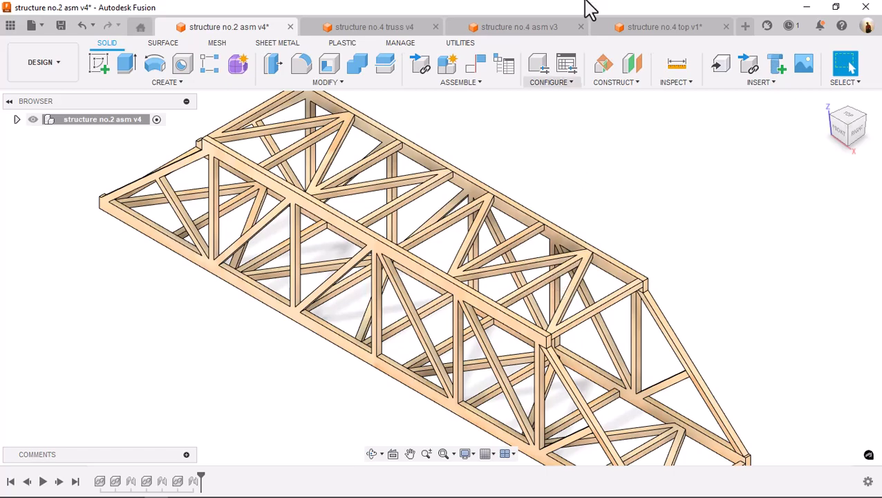
left_click(662, 29)
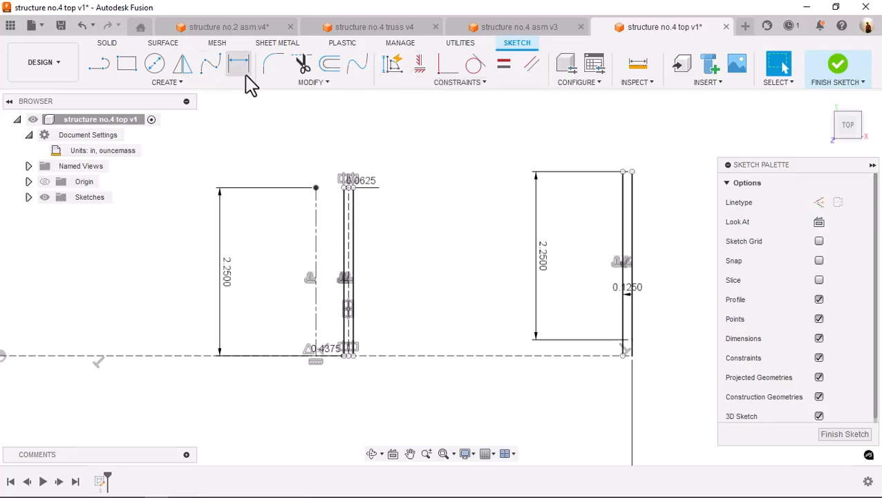
Measure the distance between the outer line of the mirrored pair and the inner line of the end pair, and copy it
left_click(640, 69)
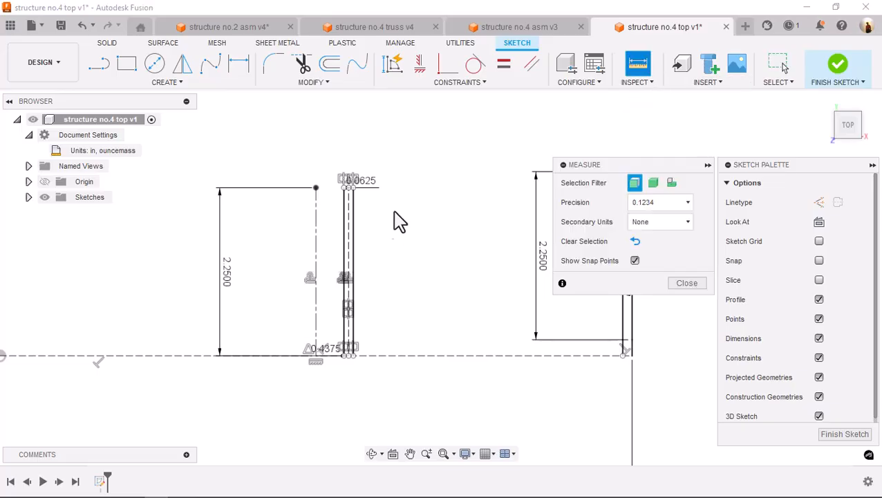
left_click(354, 217)
mouse_move(504, 277)
middle_mouse_down()
mouse_move(447, 262)
mouse_move(394, 282)
middle_mouse_up()
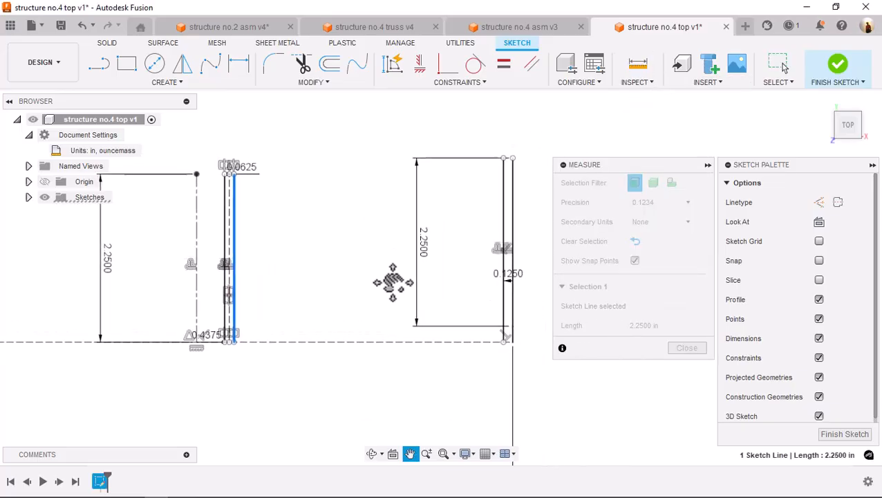
left_click(507, 220)
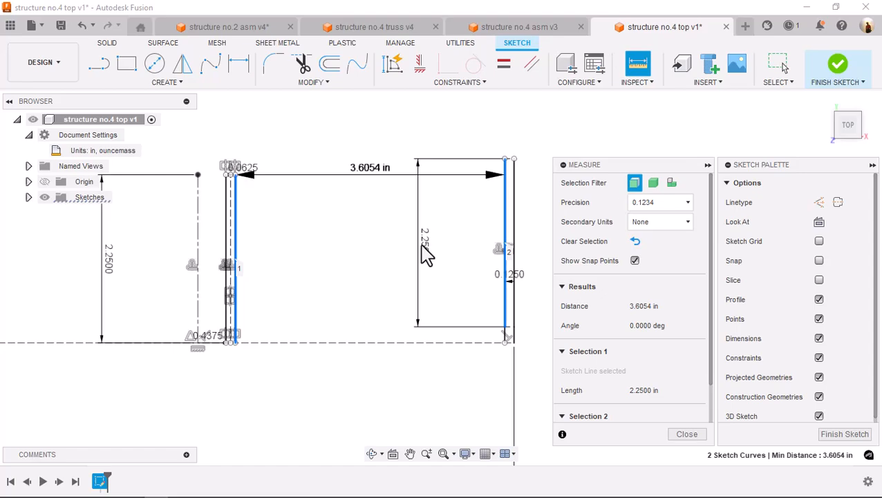
left_click(456, 257)
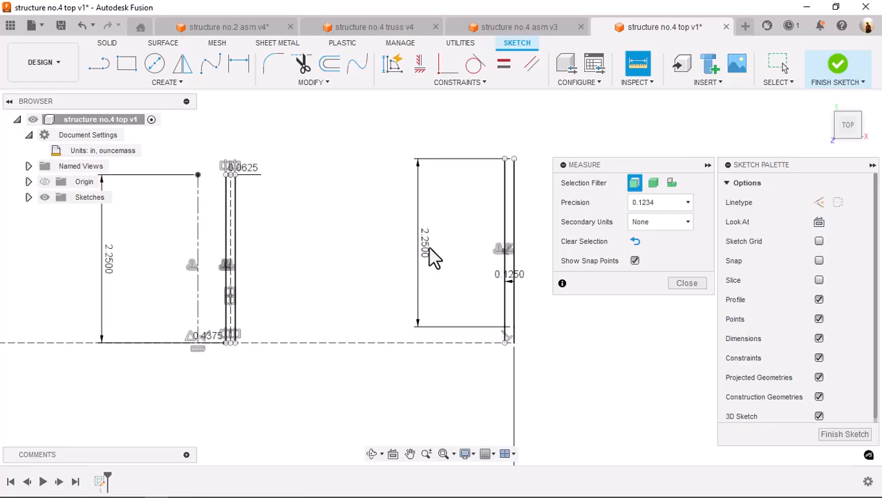
scroll(421, 169, "up", 2)
left_click(683, 284)
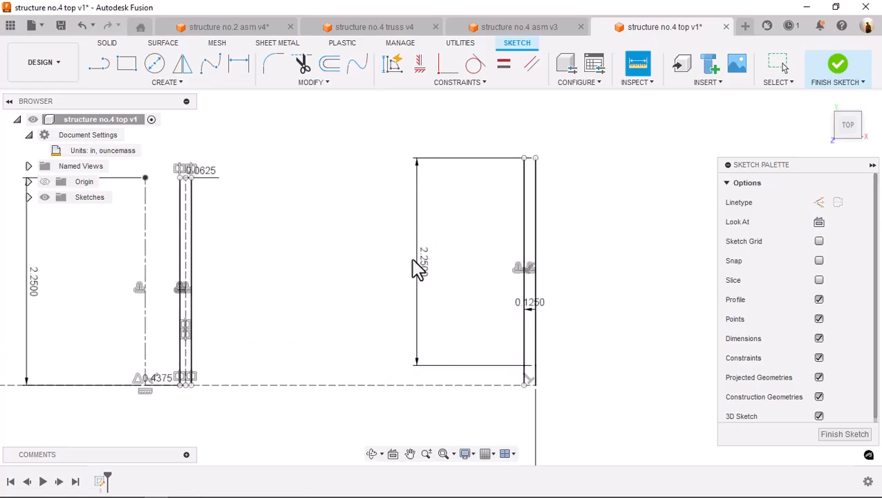
Move the 2.25 in and 0.125 in dimensions clear of the end lines and hide the sketch's constraints and dimensions
left_click_drag(423, 269, 650, 270)
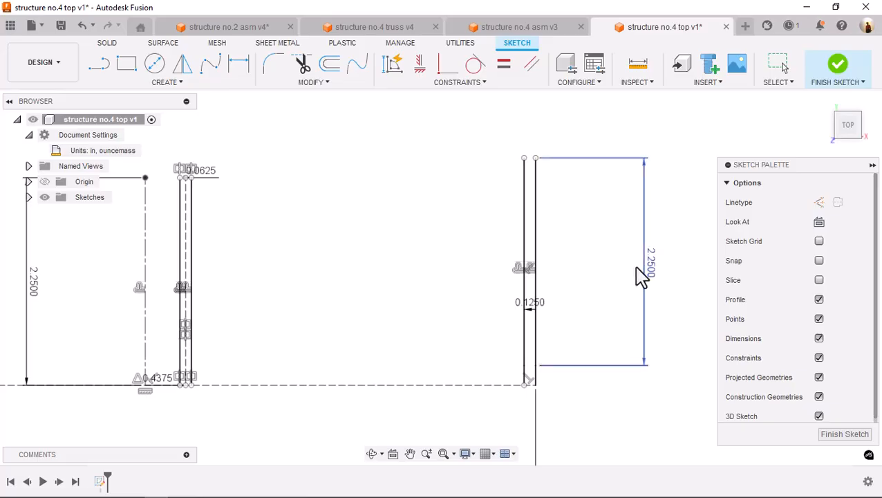
mouse_move(538, 313)
left_mouse_down()
mouse_move(545, 421)
mouse_move(562, 351)
left_mouse_up()
key("ctrl+z")
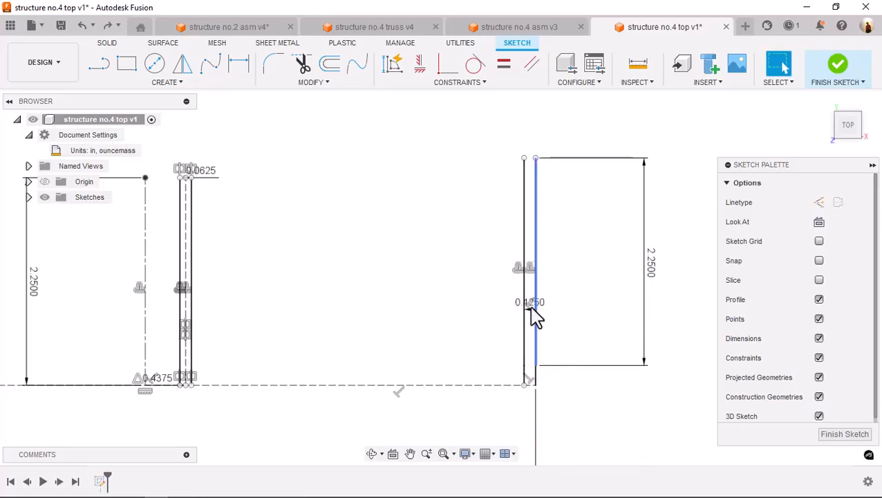
left_click(540, 310)
left_click_drag(548, 314, 616, 440)
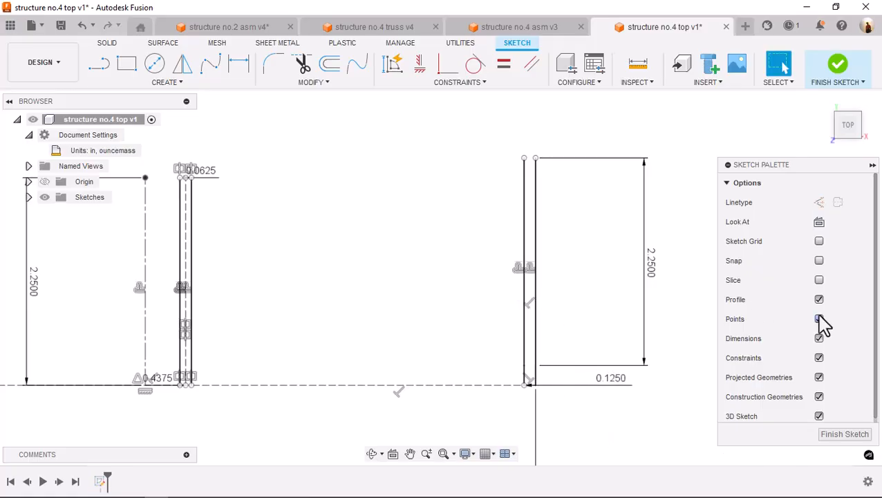
left_click(820, 358)
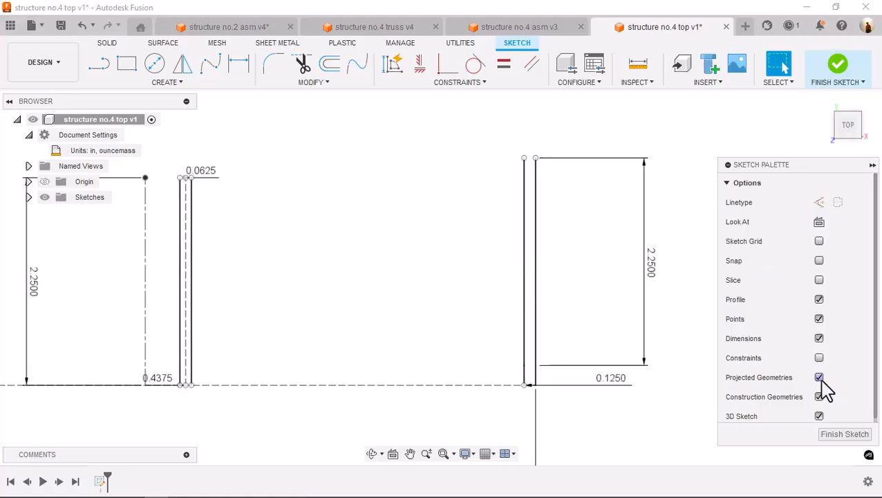
left_click(819, 339)
Create a rectangular pattern of the mirrored pair's outer line toward the end lines, quantity 3 with a spacing of 3.6054 in/3
middle_click_drag(291, 225, 397, 219)
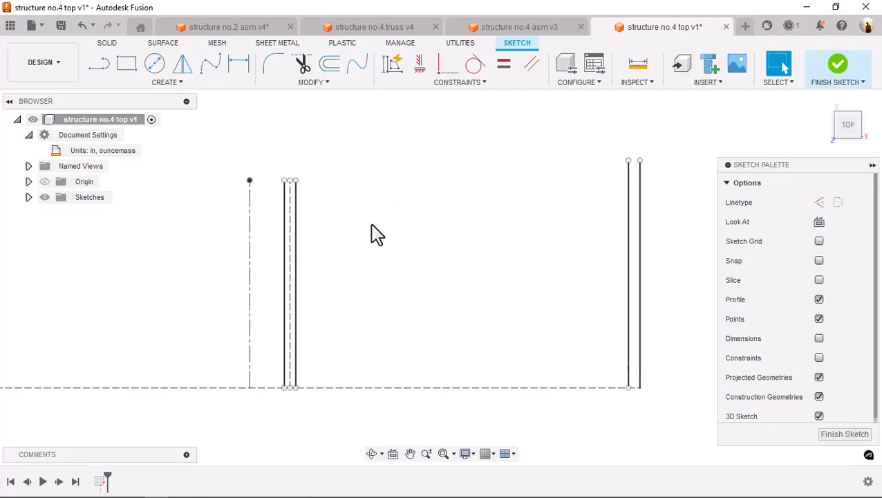
left_click(159, 83)
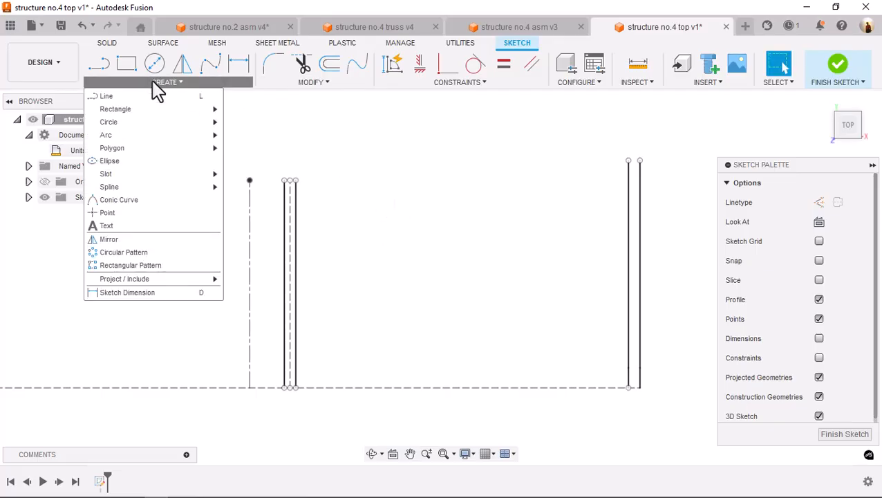
left_click(122, 267)
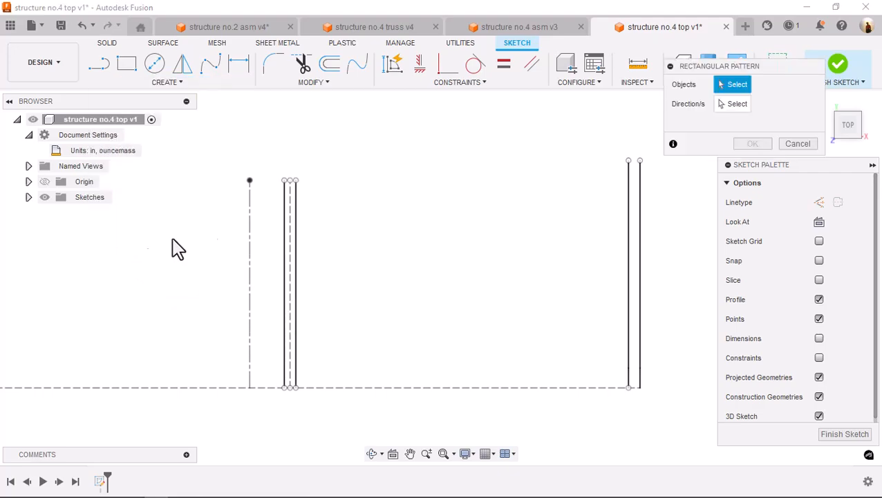
left_click(296, 231)
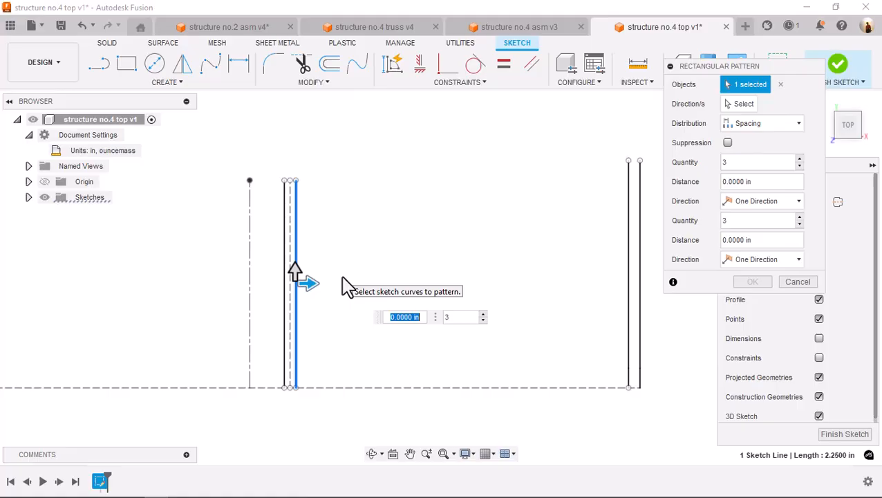
type("3.6054 in")
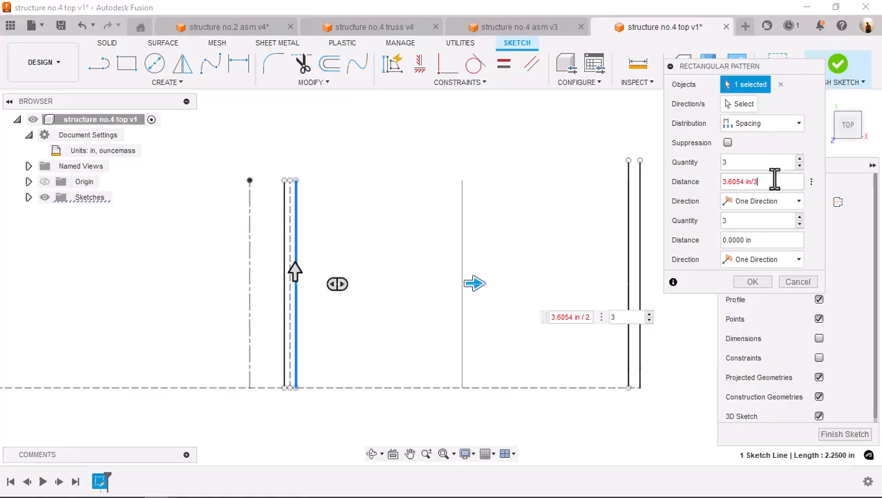
key("Return")
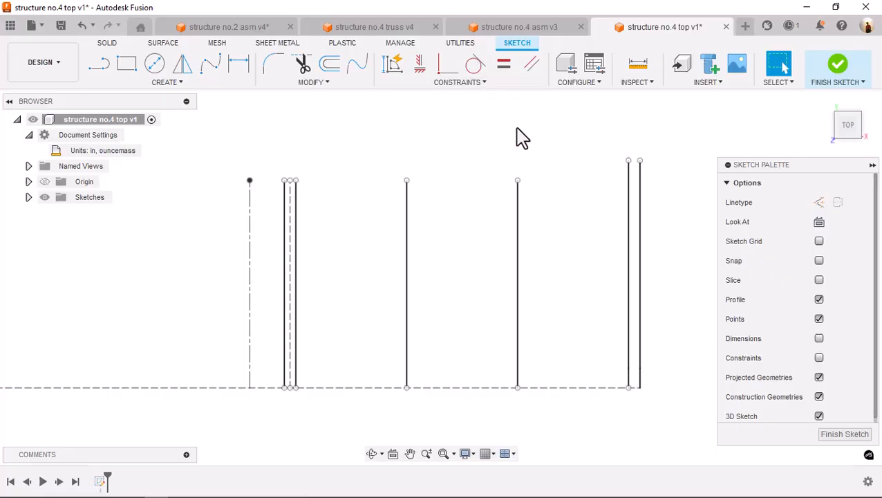
Measure the distance between the patterned source line and the outermost end line
key("s")
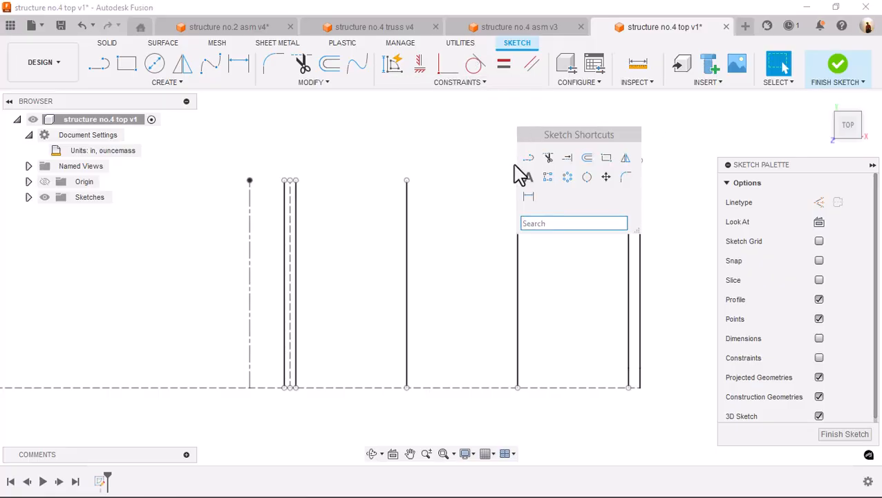
left_click(637, 63)
left_click(300, 245)
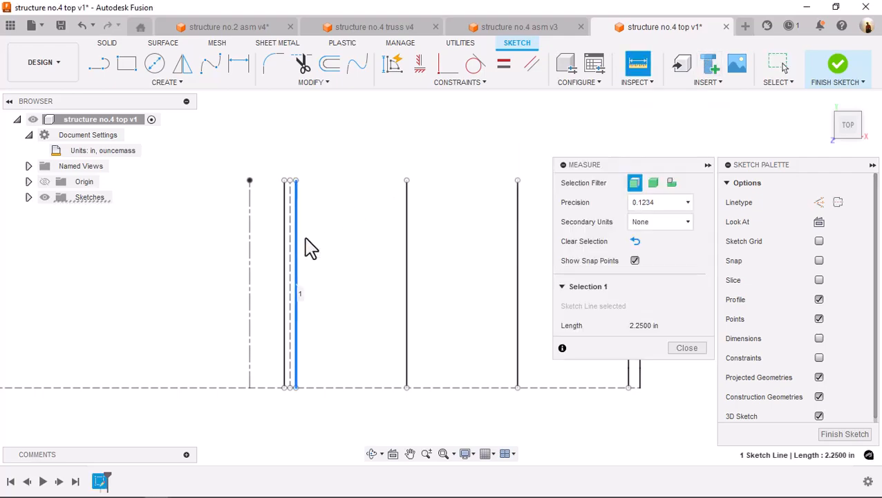
scroll(529, 302, "down", 1)
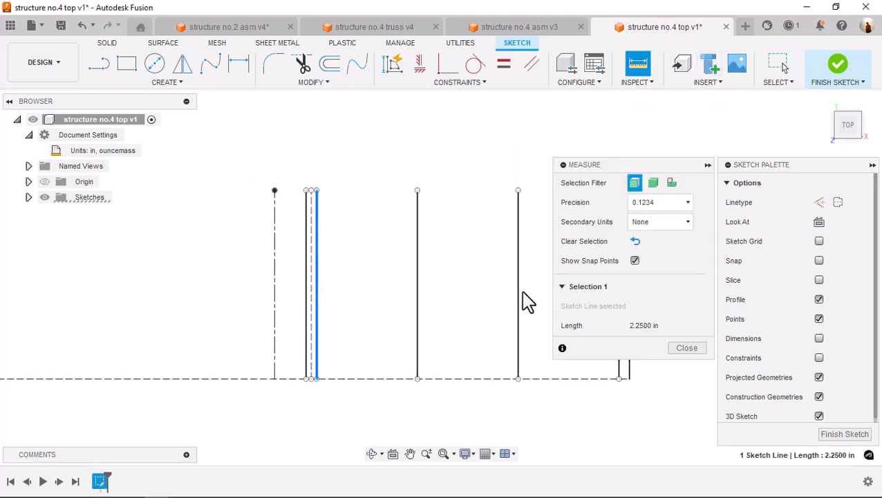
middle_click_drag(524, 302, 399, 288)
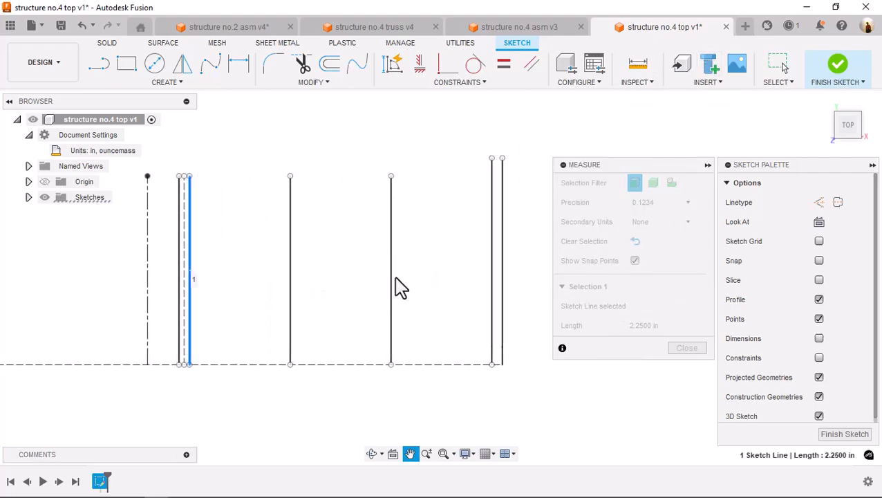
left_click(503, 255)
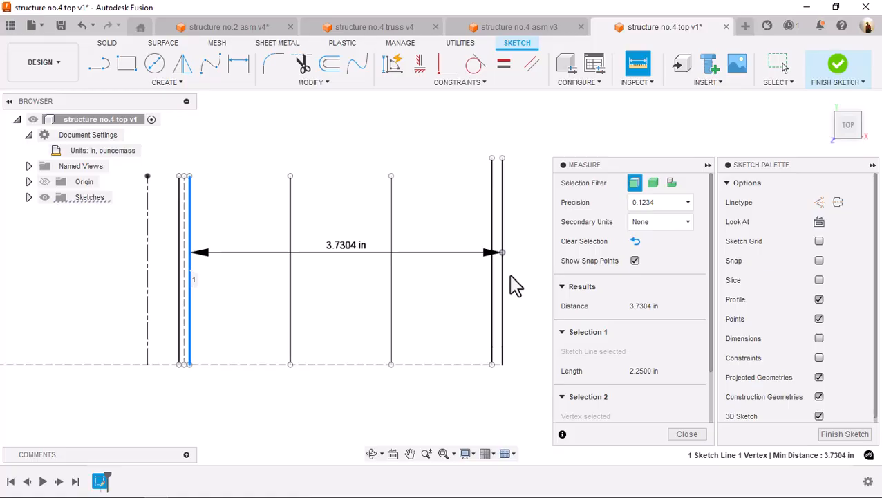
left_click(503, 282)
key("Escape")
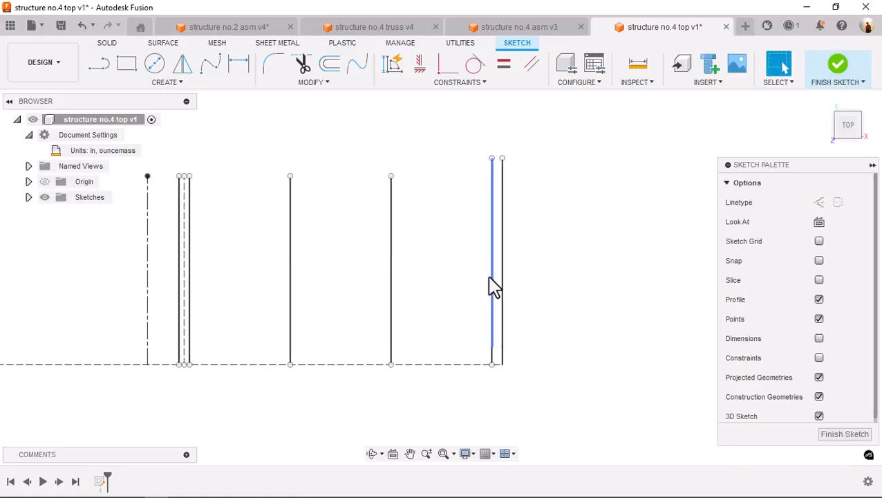
Delete the long upper segments of the two end lines, keeping only their short lower stubs
left_click(492, 279)
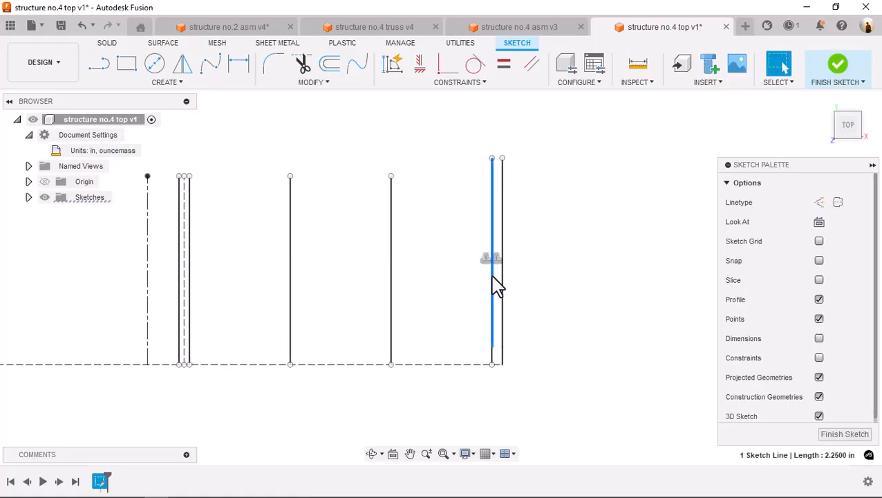
key("Delete")
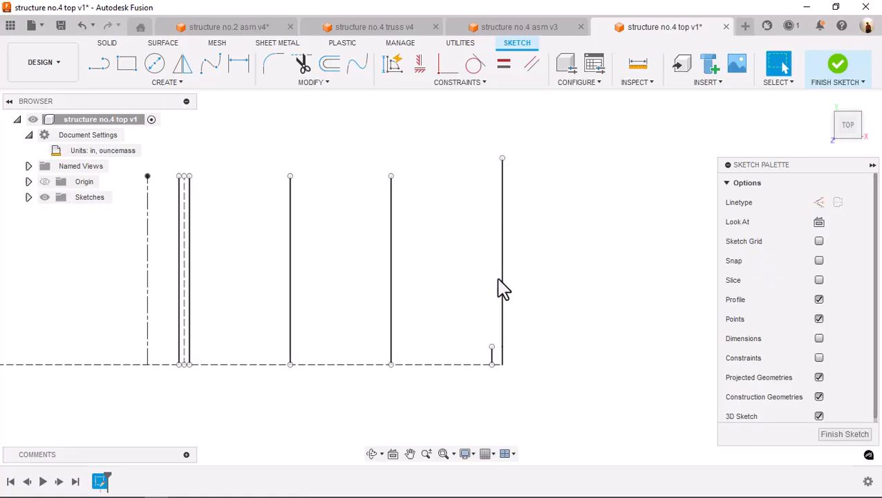
left_click(503, 289)
key("Delete")
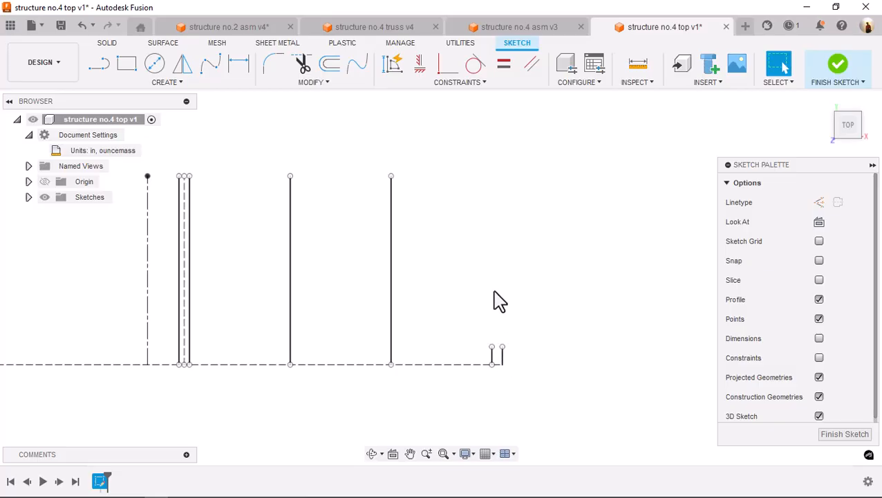
Try to extend the short stub of the inner end line
key("s")
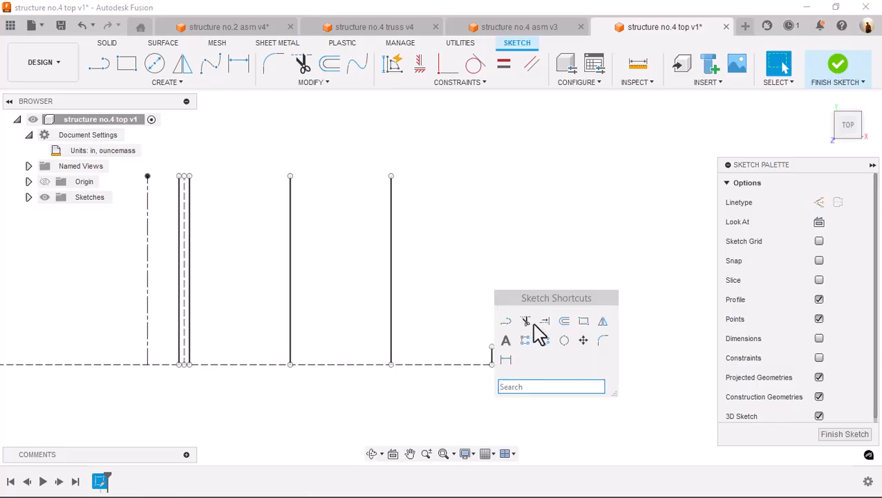
left_click(545, 321)
left_click(492, 356)
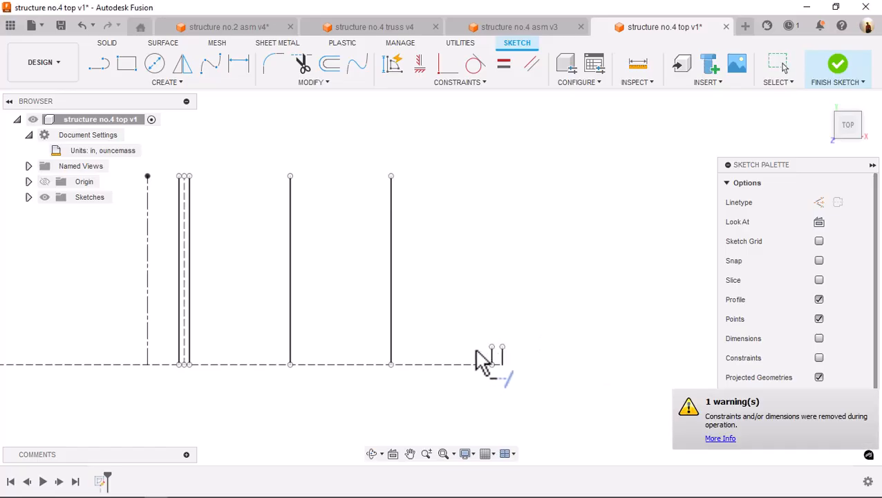
scroll(500, 358, "up", 5)
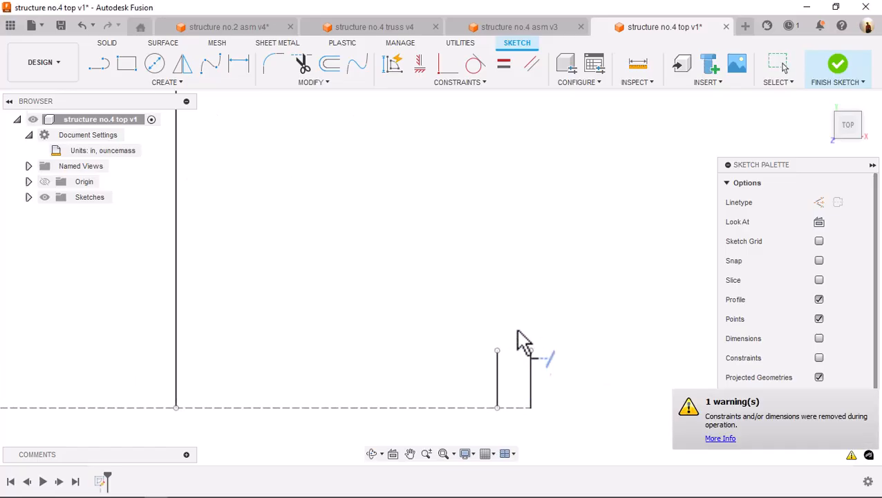
key("Escape")
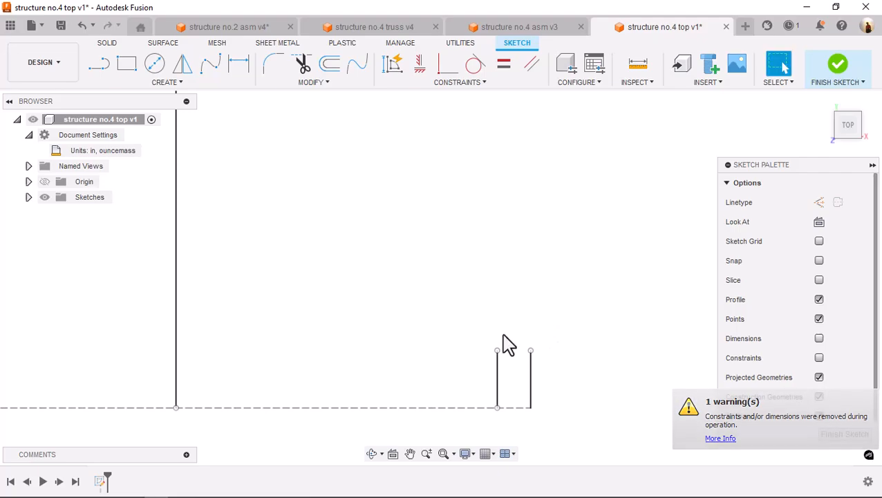
Stretch the inner end line upward to about 1.1 in long
mouse_move(498, 351)
left_mouse_down()
mouse_move(518, 230)
mouse_move(515, 123)
mouse_move(517, 130)
left_mouse_up()
scroll(518, 142, "down", 3)
middle_click_drag(524, 143, 525, 254)
scroll(524, 247, "down", 3)
key("s")
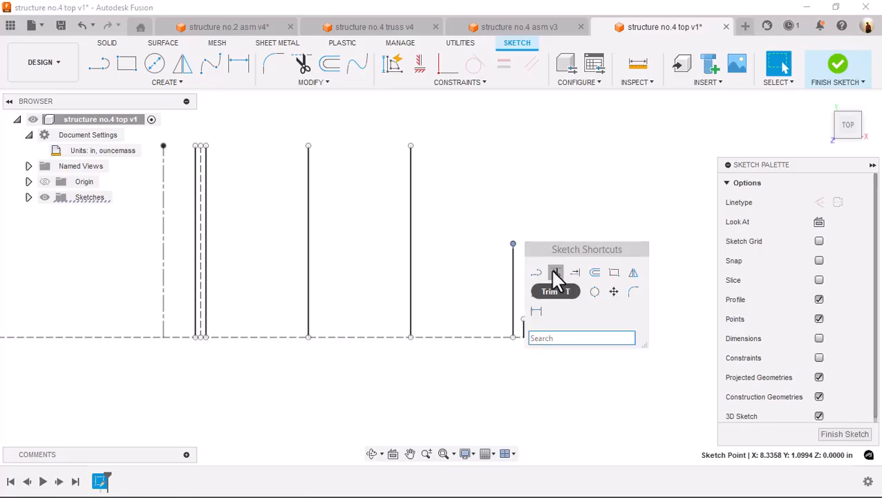
left_click(576, 274)
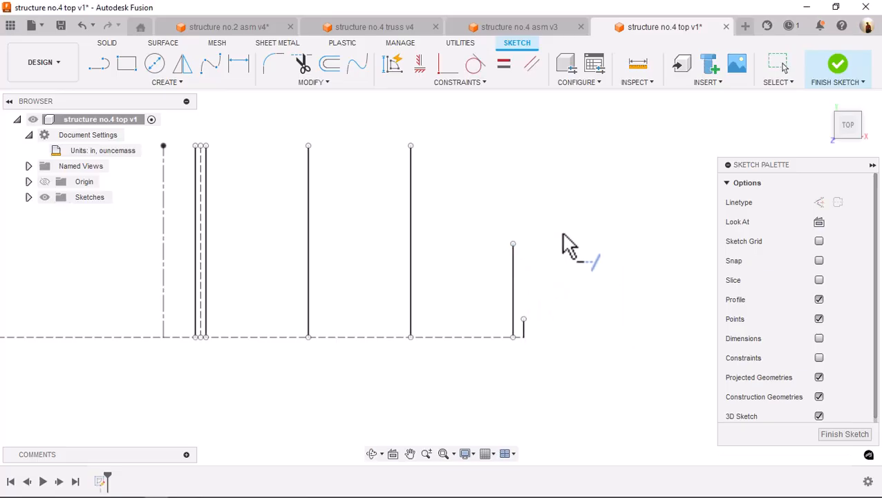
key("s")
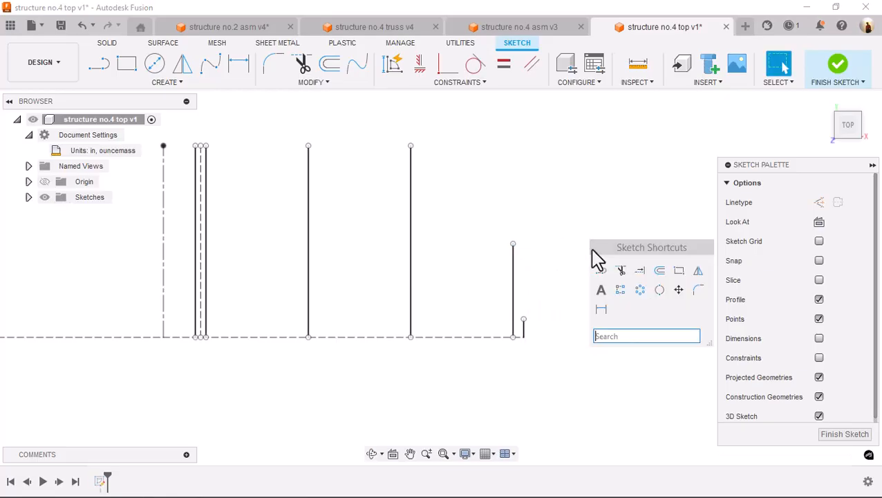
left_click(621, 271)
key("Escape")
Dimension the length of the outermost end line to 2.25 in
key("s")
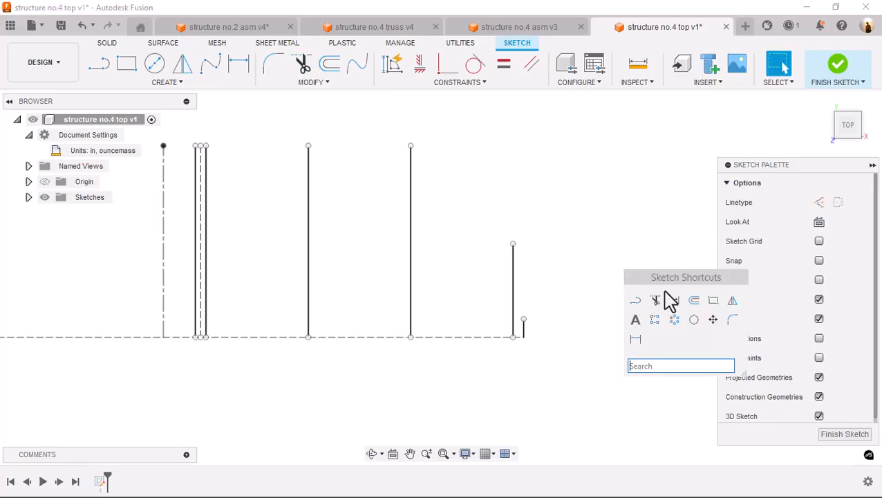
left_click(636, 339)
left_click(524, 329)
left_click(596, 342)
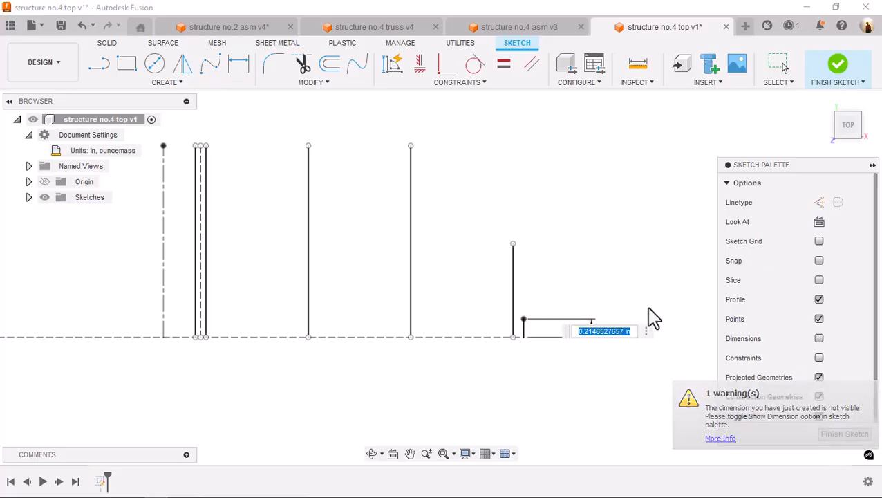
type("2.375")
key("Return")
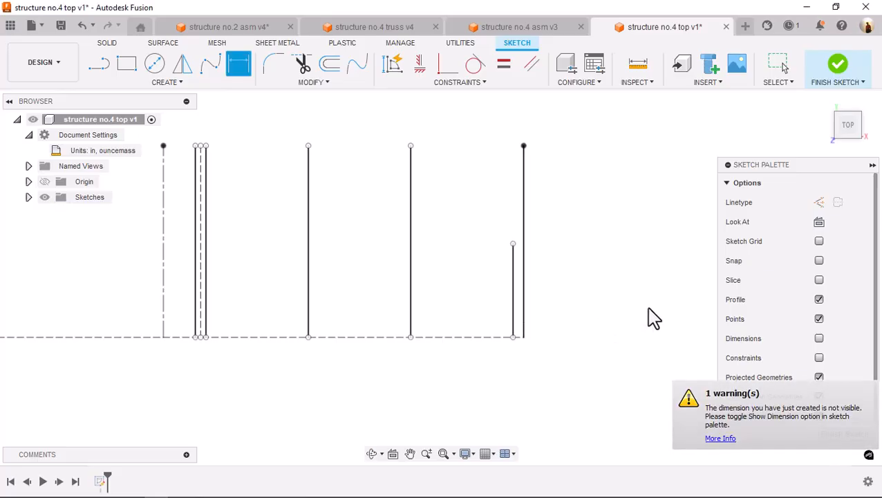
Dimension the length of the inner end line to 2.25 in, matching the outermost line
key("s")
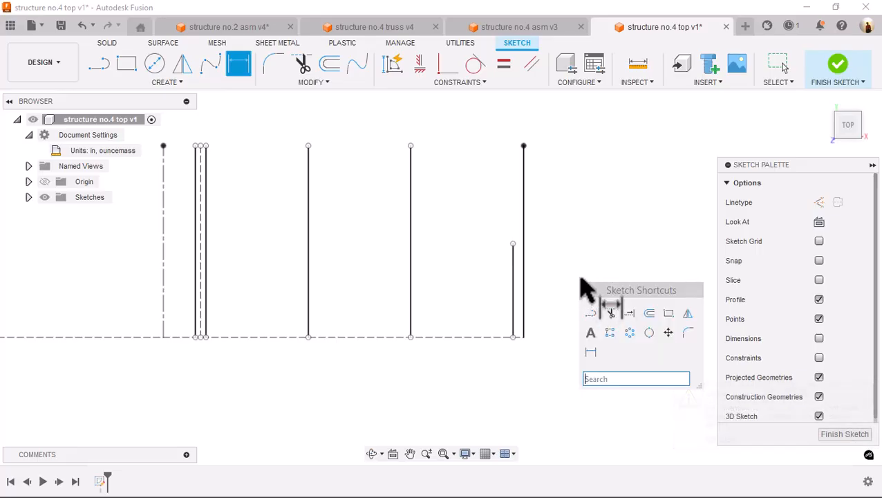
left_click(591, 352)
left_click(513, 277)
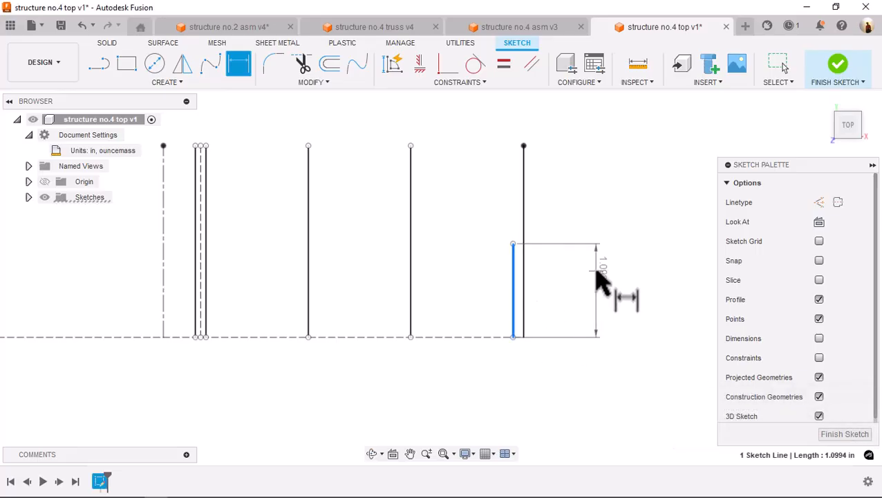
left_click(600, 280)
type("2")
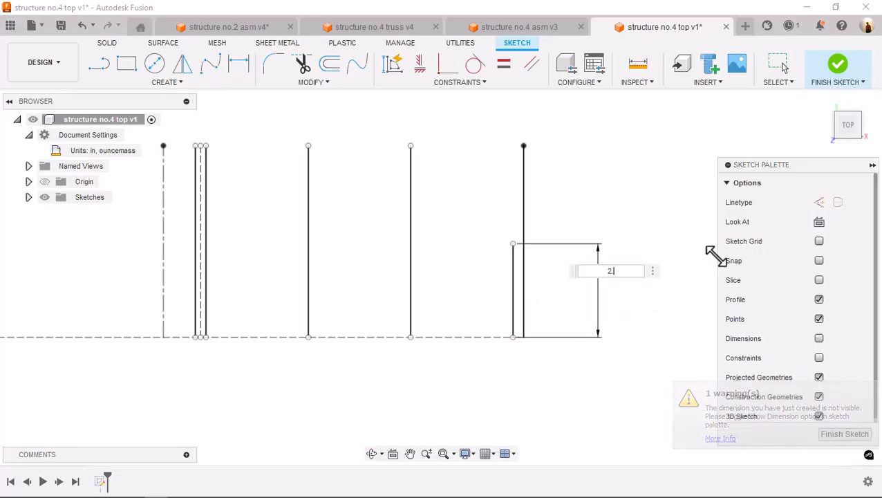
key("Return")
key("Escape")
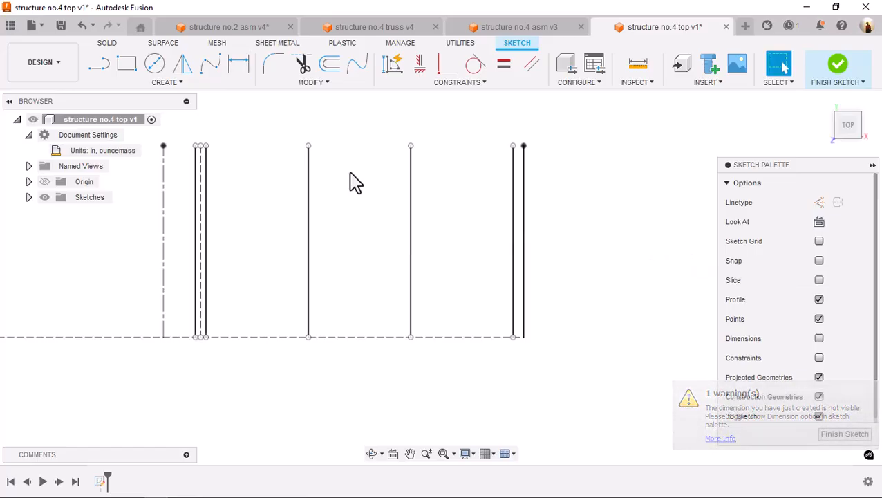
Convert the two patterned vertical lines between the mirrored pair and the end pair to construction lines
mouse_move(275, 119)
left_mouse_down()
mouse_move(445, 291)
mouse_move(458, 377)
left_mouse_up()
left_click(818, 201)
mouse_move(356, 176)
middle_mouse_down()
mouse_move(402, 153)
mouse_move(432, 166)
mouse_move(403, 157)
mouse_move(418, 181)
middle_mouse_up()
Offset each of the two patterned construction lines by 0.0625 in toward the end pair
key("s")
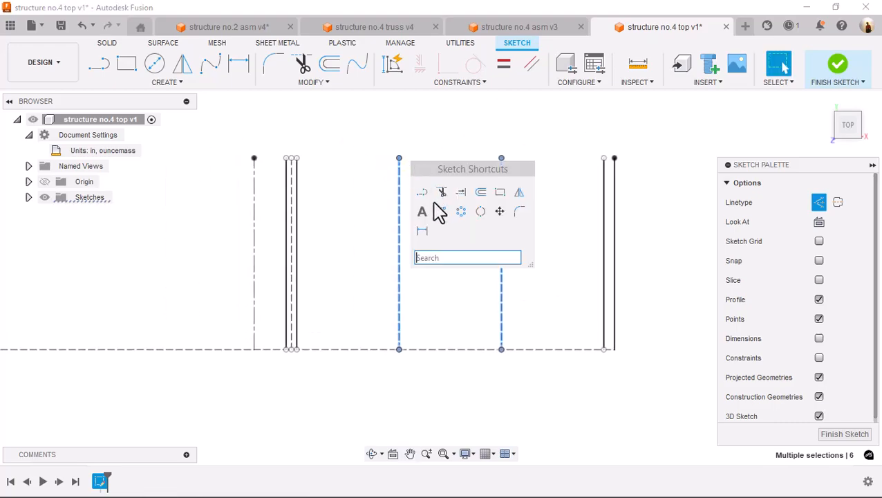
left_click(482, 192)
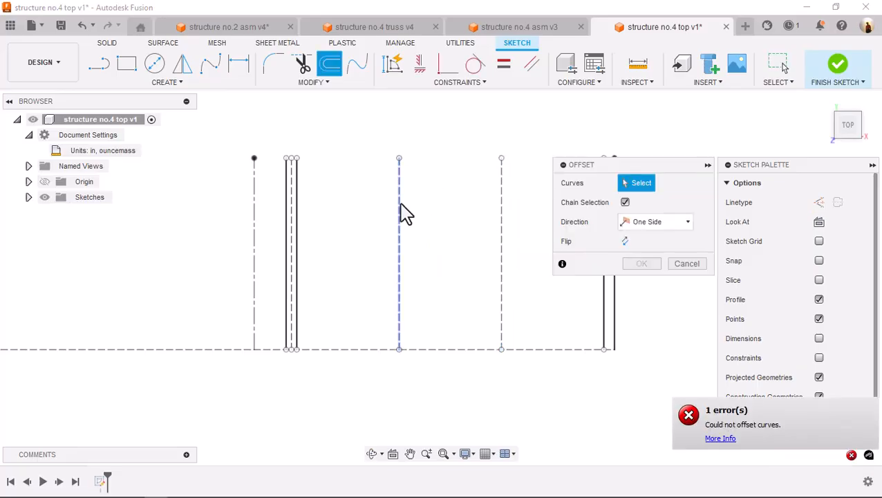
left_click(407, 201)
type(".0625")
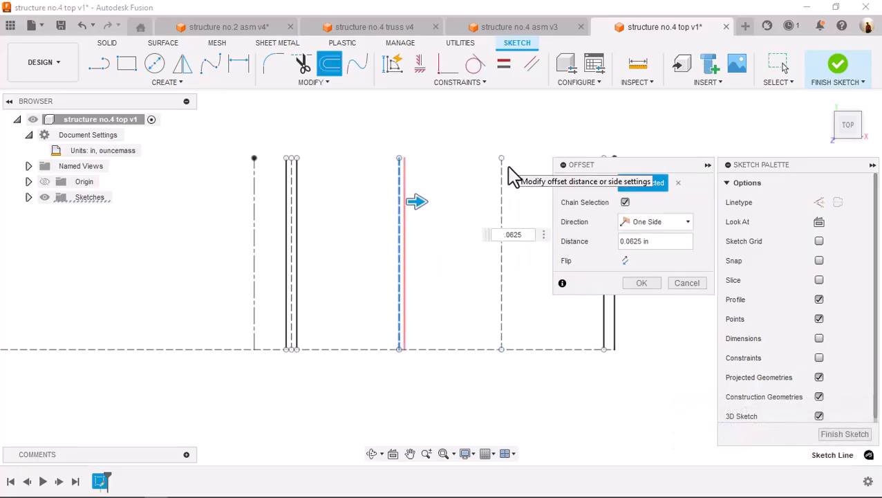
key("Return")
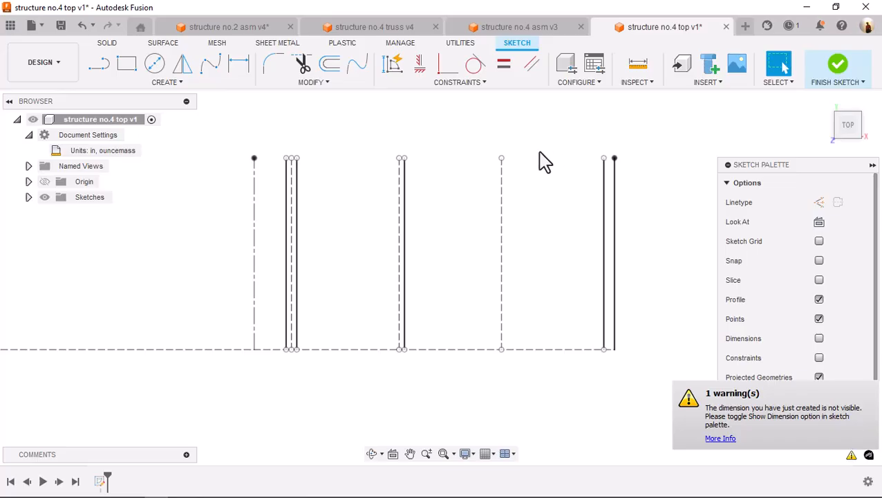
key("o")
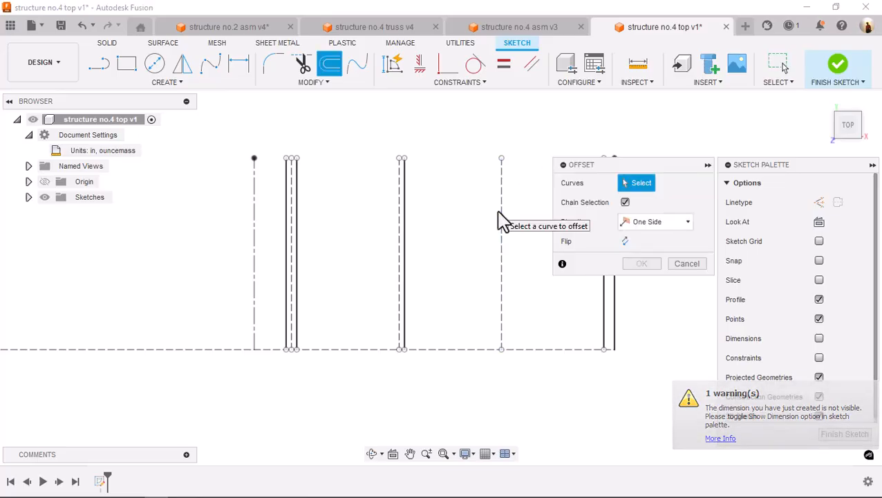
left_click(501, 211)
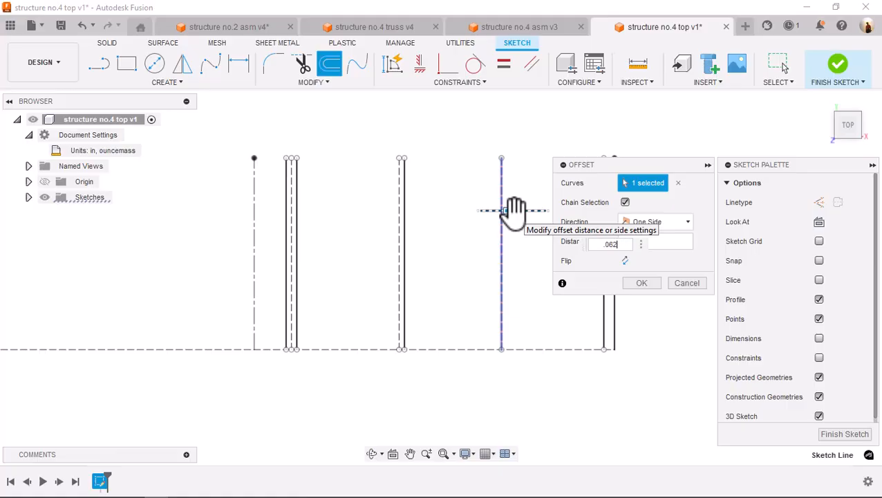
key("Return")
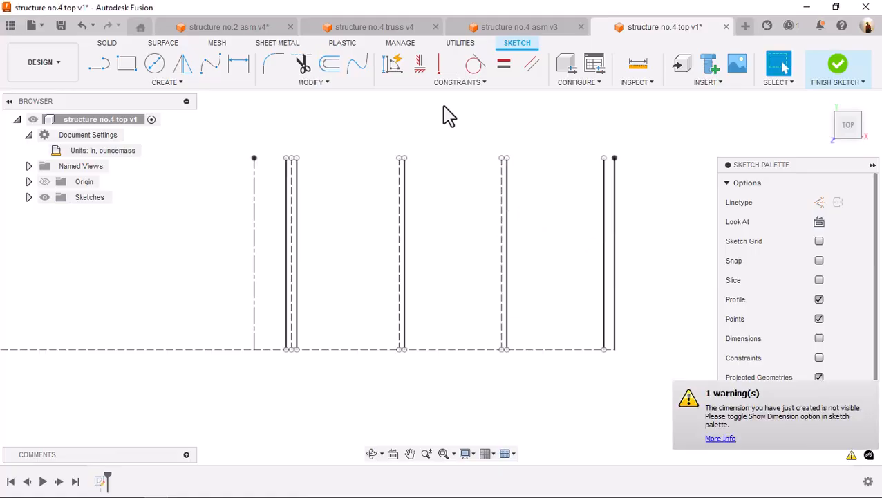
Mirror the offset line nearest the end pair about its adjacent construction line
left_click(181, 65)
left_click(508, 199)
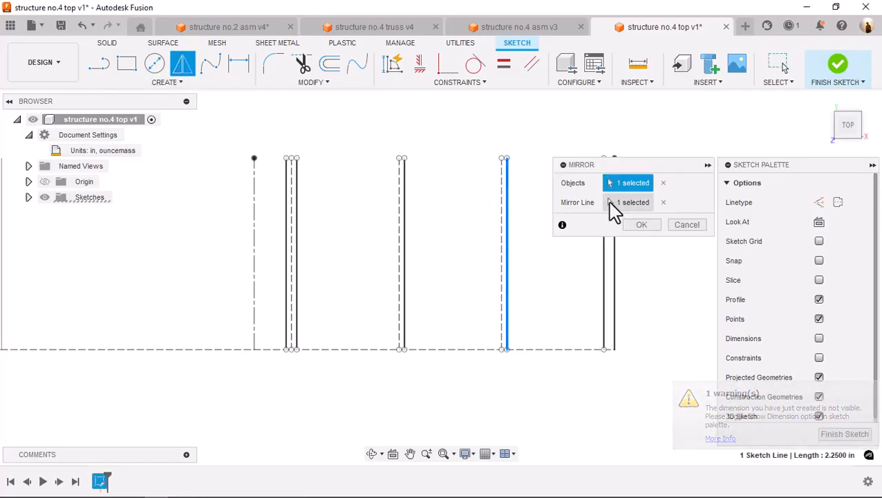
left_click(612, 202)
left_click(505, 221)
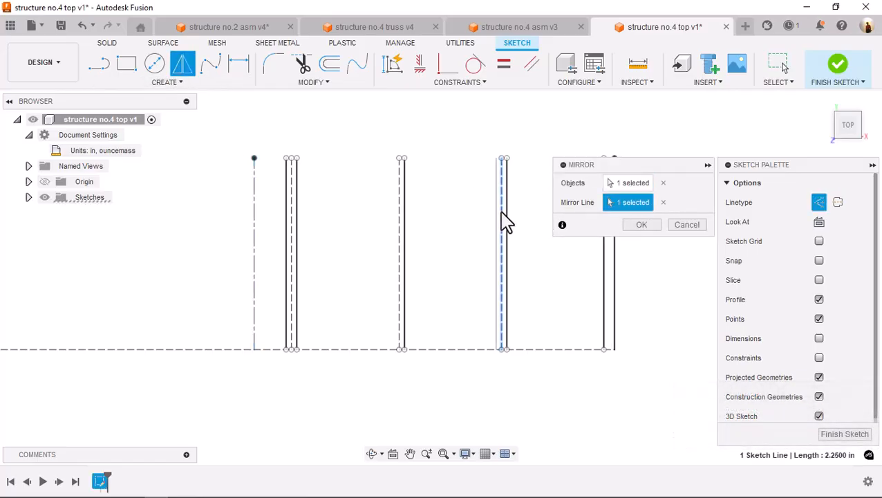
key("Return")
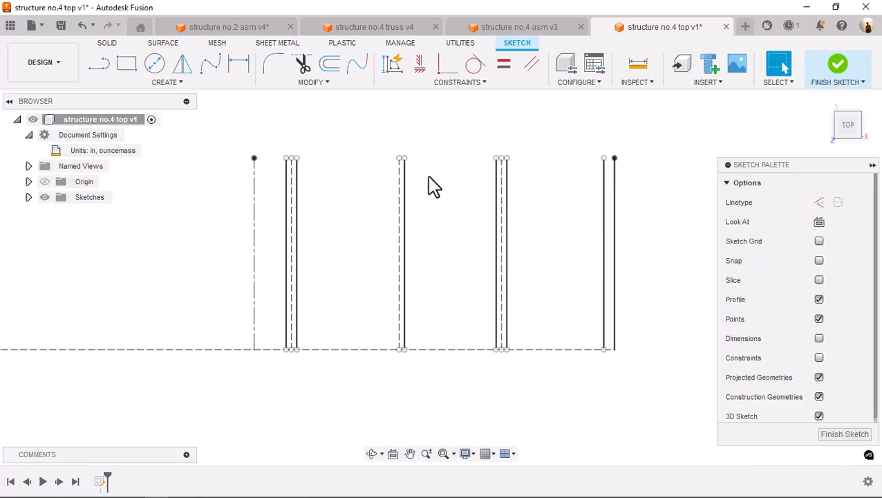
Mirror the other offset line about the construction line beside it to complete the second intermediate member
key("Return")
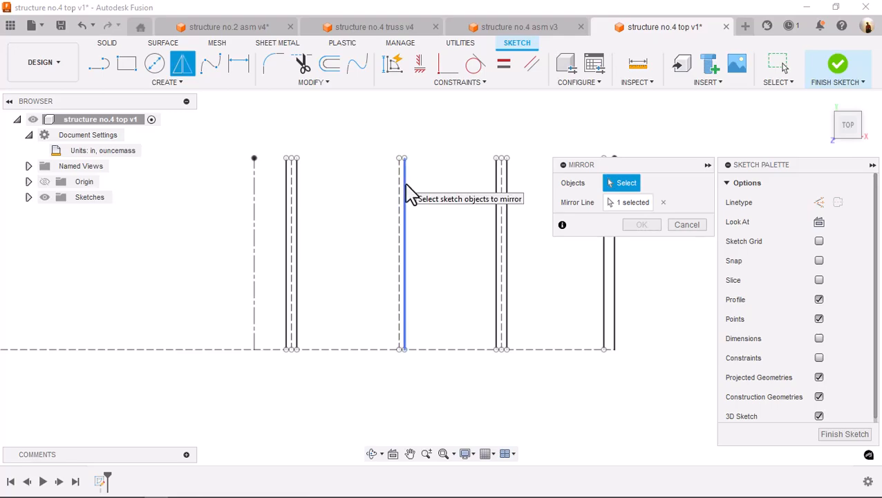
left_click(405, 193)
left_click(635, 203)
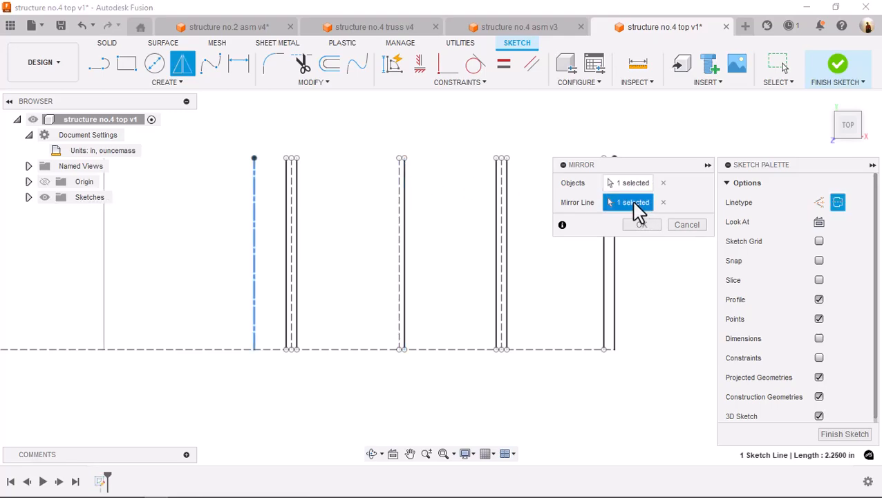
left_click(399, 216)
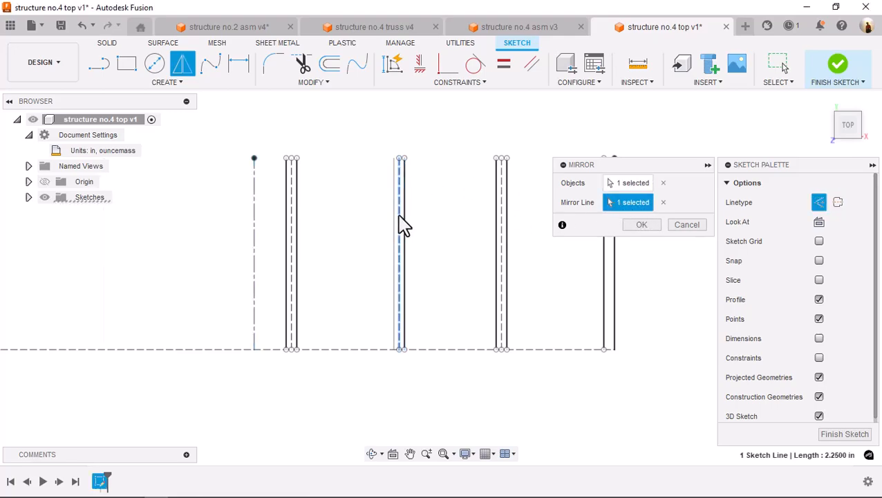
left_click(643, 226)
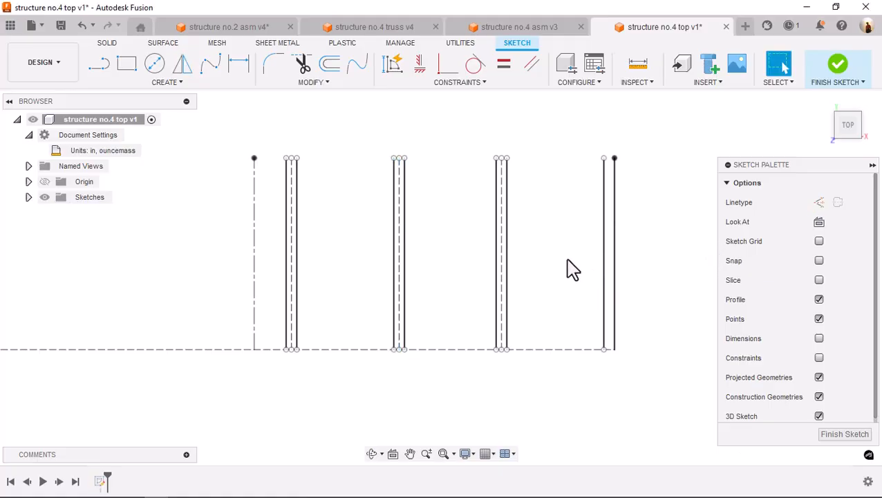
Trim the horizontal construction line inside the lower ends of the end member and its neighbouring intermediate member
scroll(567, 269, "up", 5)
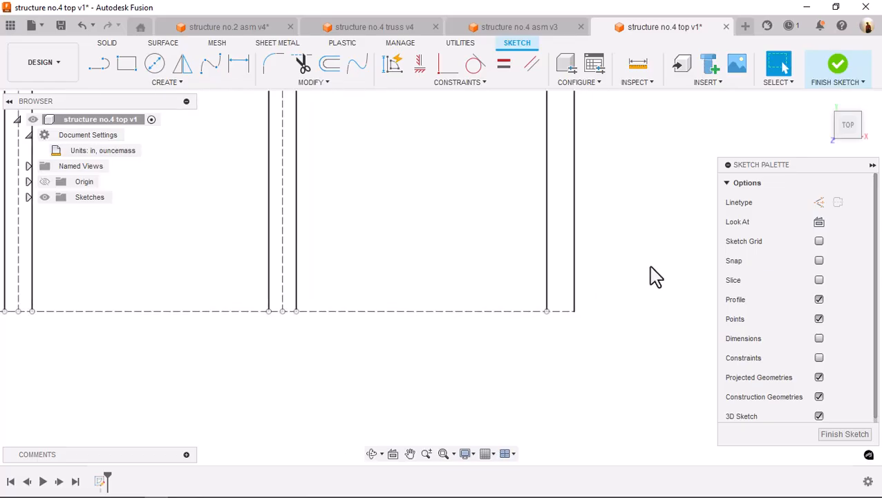
key("s")
left_click(670, 297)
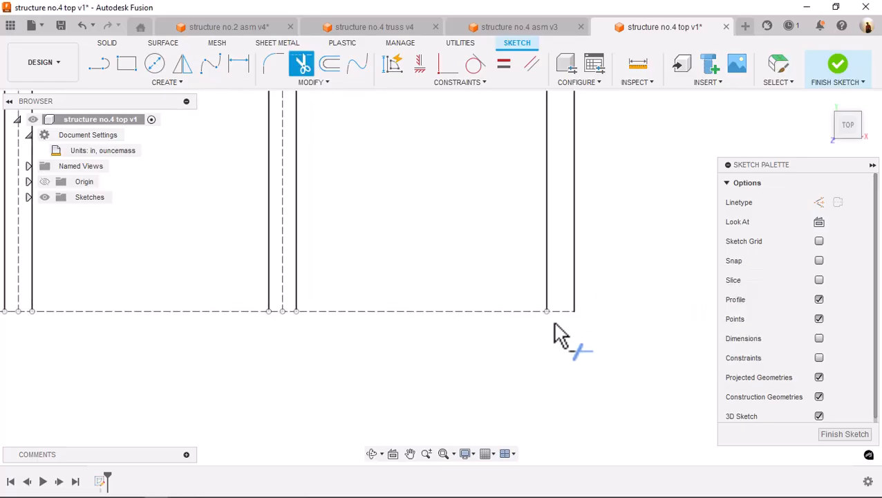
left_click(561, 313)
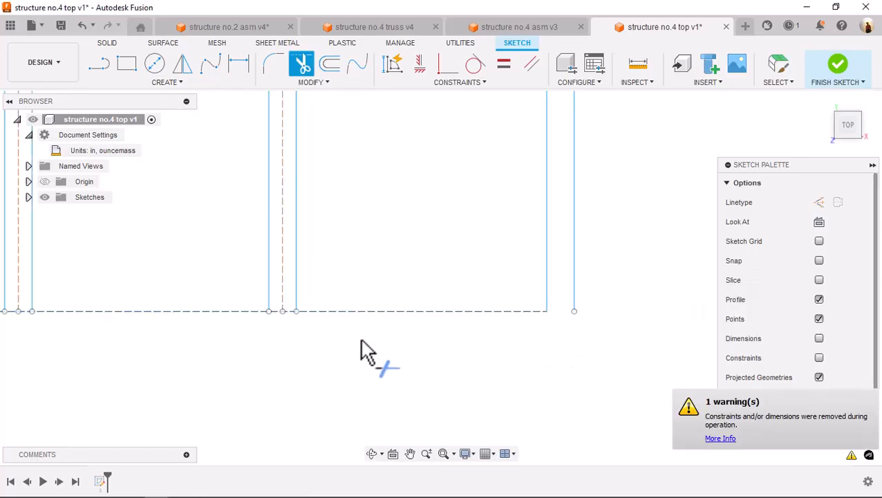
left_click(278, 314)
left_click(288, 312)
Trim the horizontal construction line inside the lower ends of the two intermediate members nearest the vertical centreline
middle_click_drag(273, 328, 576, 335)
left_click(326, 321)
left_click(327, 319)
left_click(315, 319)
left_click(33, 321)
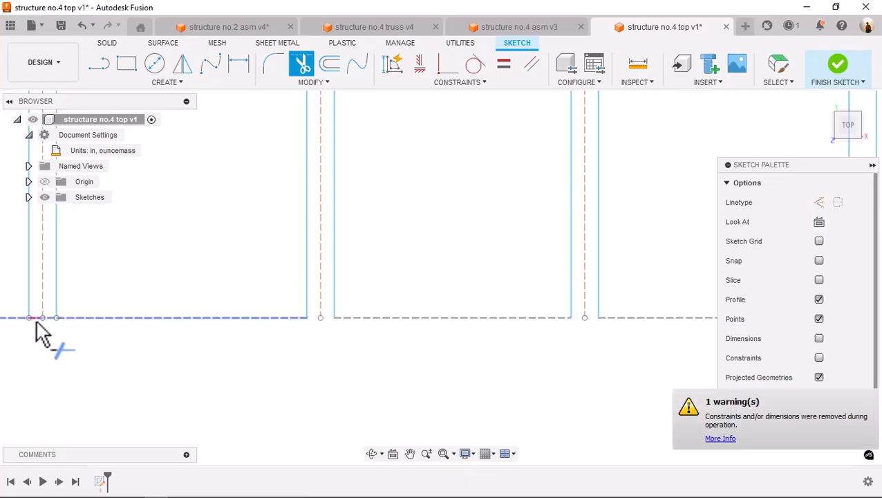
left_click(47, 320)
left_click(46, 320)
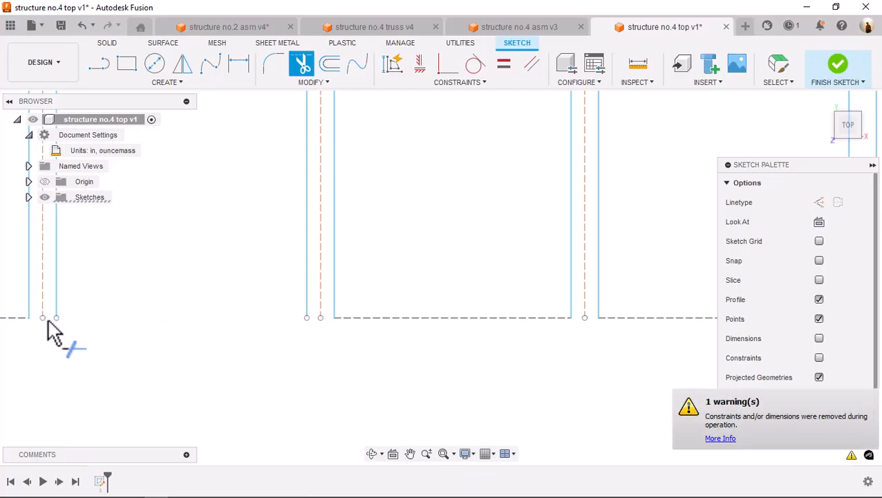
Draw a line about 2.59 in long across the upper ends of the three intermediate members, between their outermost edges
scroll(165, 289, "down", 3)
middle_click_drag(165, 289, 350, 380)
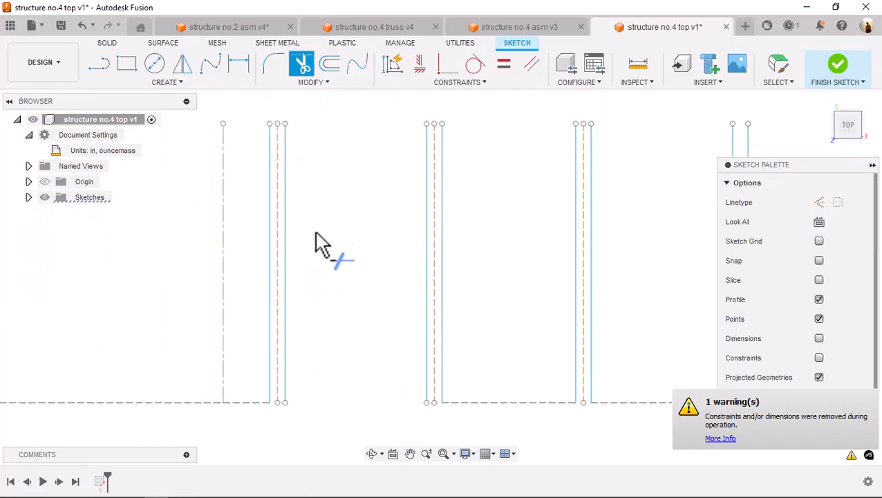
scroll(312, 178, "up", 2)
key("s")
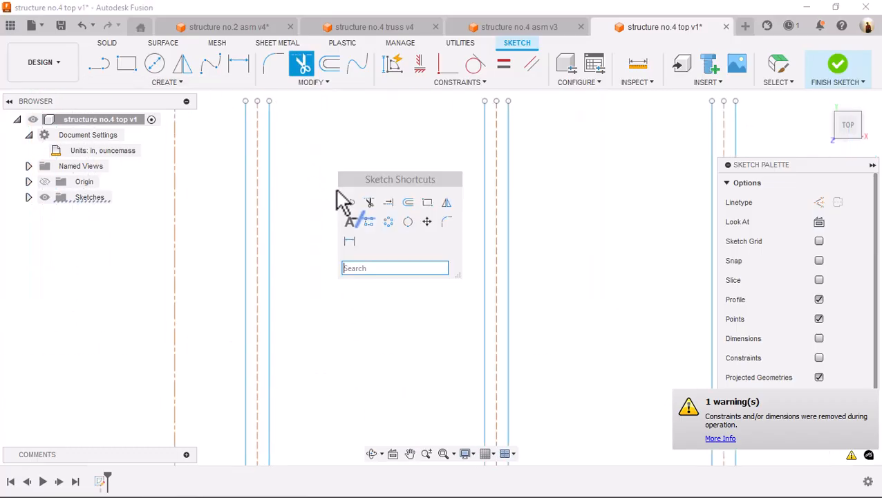
left_click(349, 201)
left_click(246, 101)
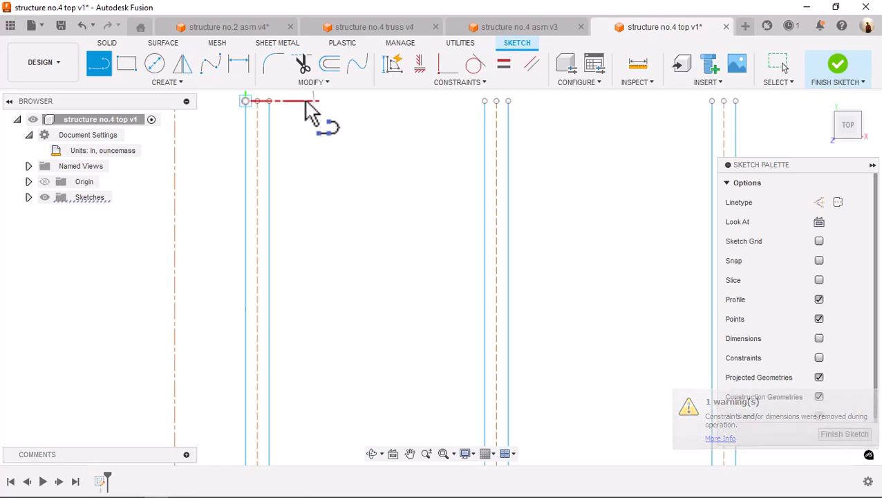
left_click(736, 101)
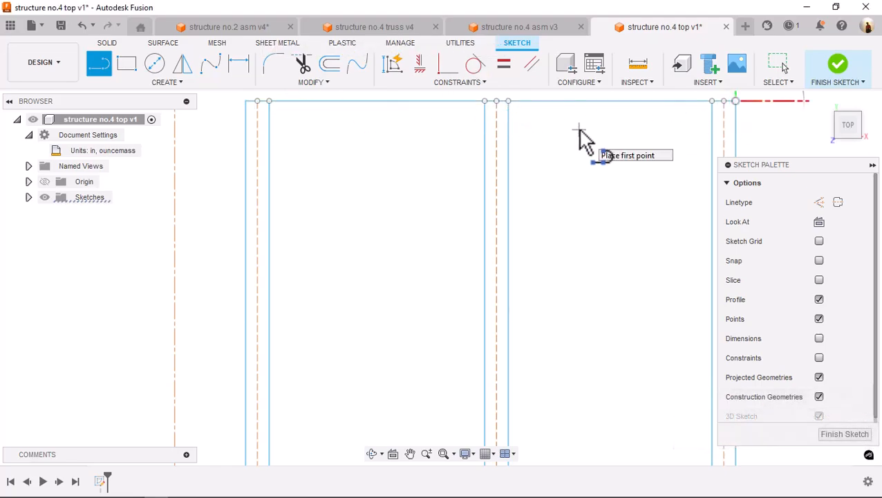
Trim the upper line in the two gaps between the three intermediate members
key("s")
left_click(608, 160)
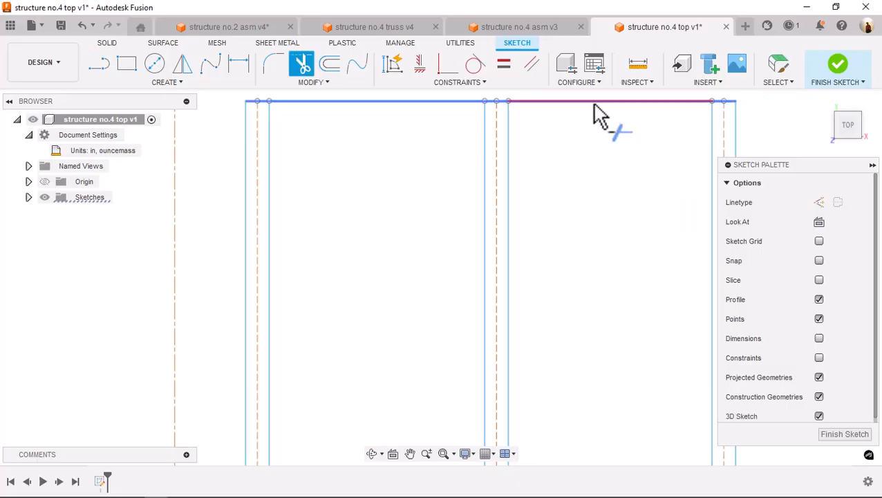
left_click(596, 101)
left_click(417, 102)
Trim the lower construction segment between the second and third intermediate members, and draw a line across the lower ends of all three
middle_click_drag(585, 291, 576, 128)
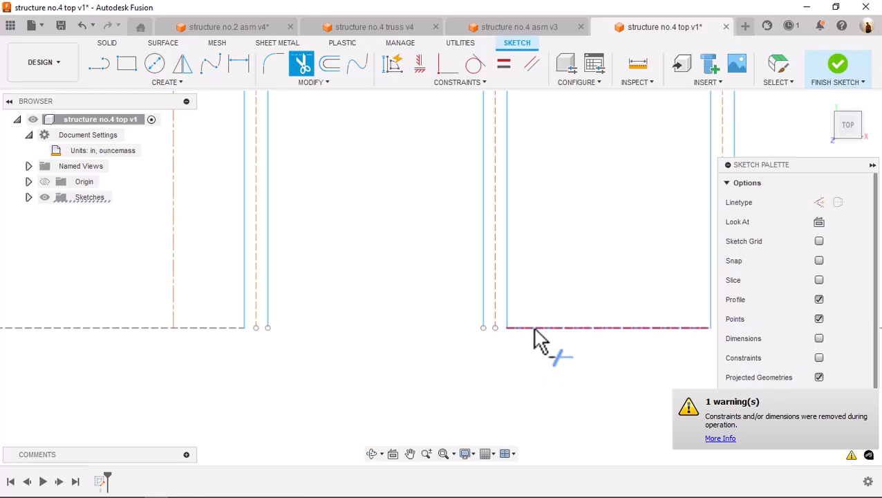
key("s")
left_click(350, 365)
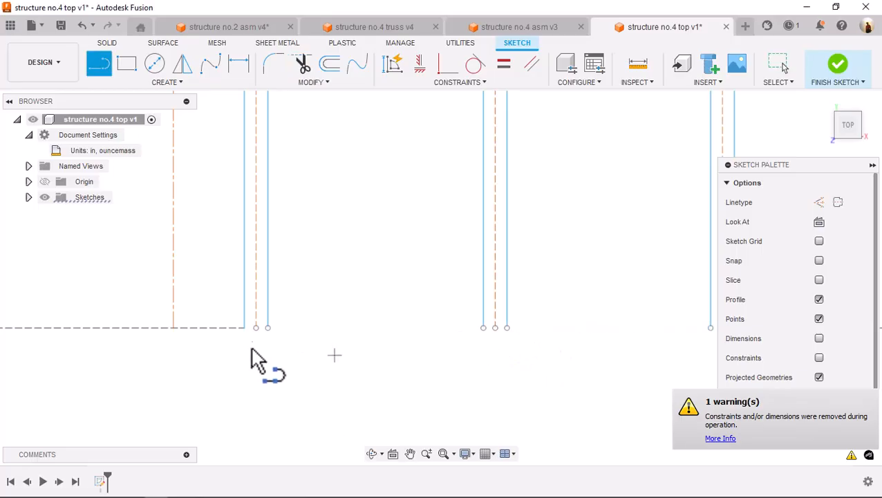
left_click(244, 327)
middle_click_drag(303, 359, 189, 335)
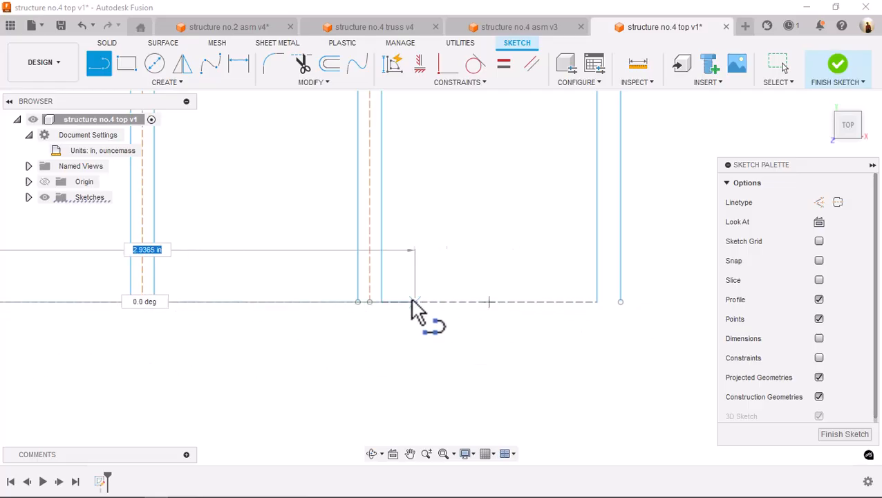
left_click(385, 309)
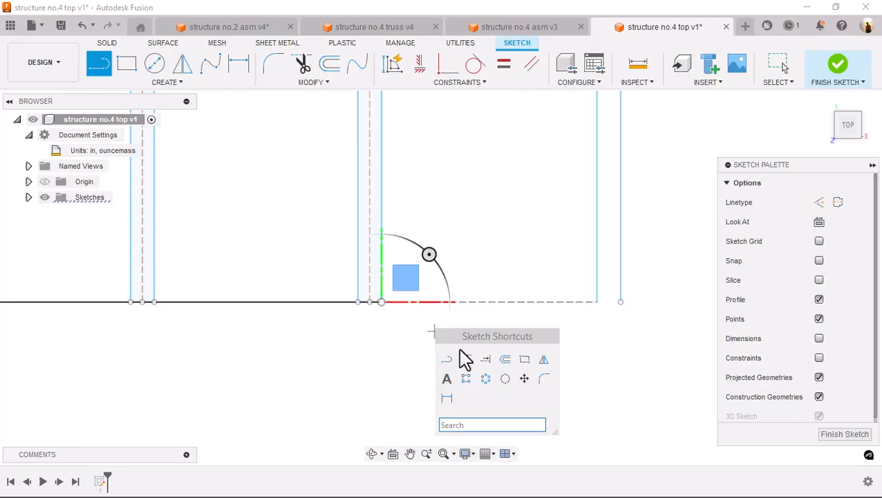
Trim the lower line between the intermediate members and the construction segment between the third one and the end member
left_click(465, 359)
left_click(289, 308)
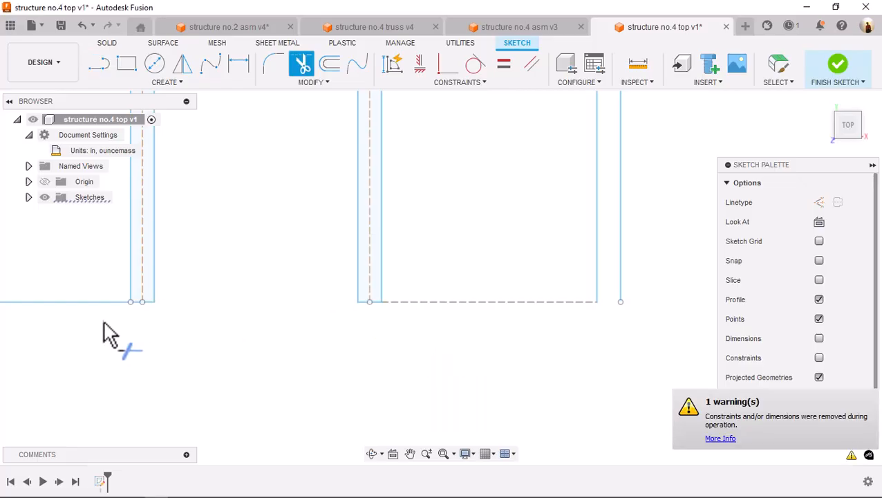
left_click(99, 303)
left_click(433, 309)
Close the lower end of the end member with a 0.125 in horizontal line between its two edges
key("s")
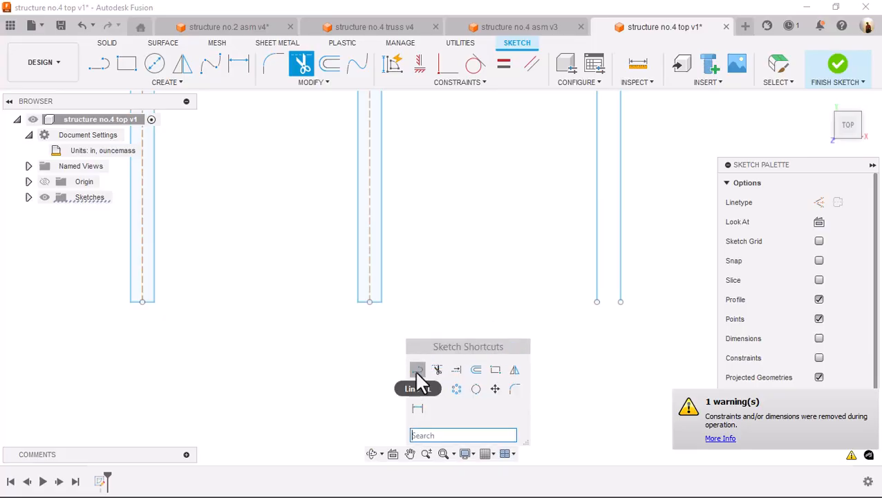
left_click(417, 370)
left_click(597, 302)
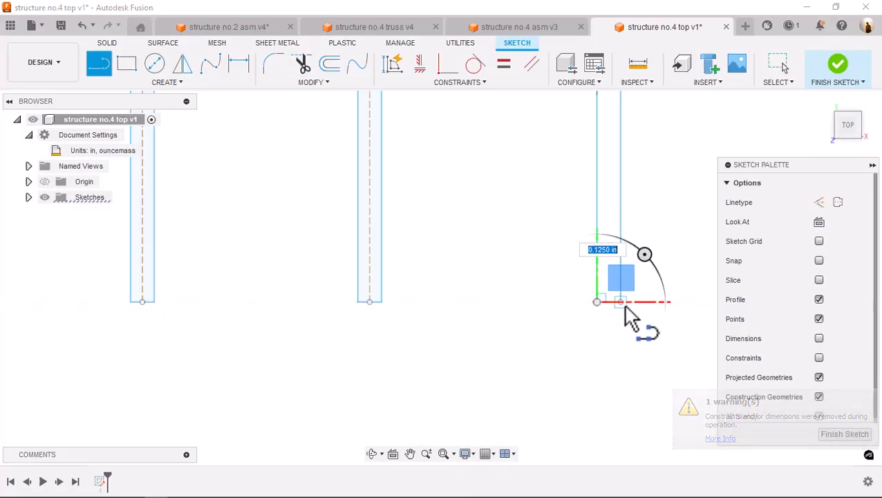
scroll(540, 329, "down", 3)
mouse_move(532, 329)
middle_mouse_down()
mouse_move(590, 341)
mouse_move(622, 374)
middle_mouse_up()
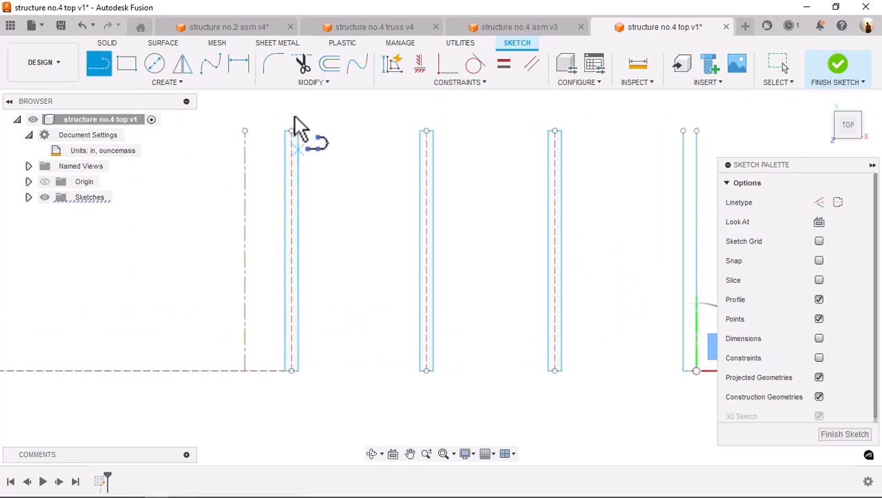
key("s")
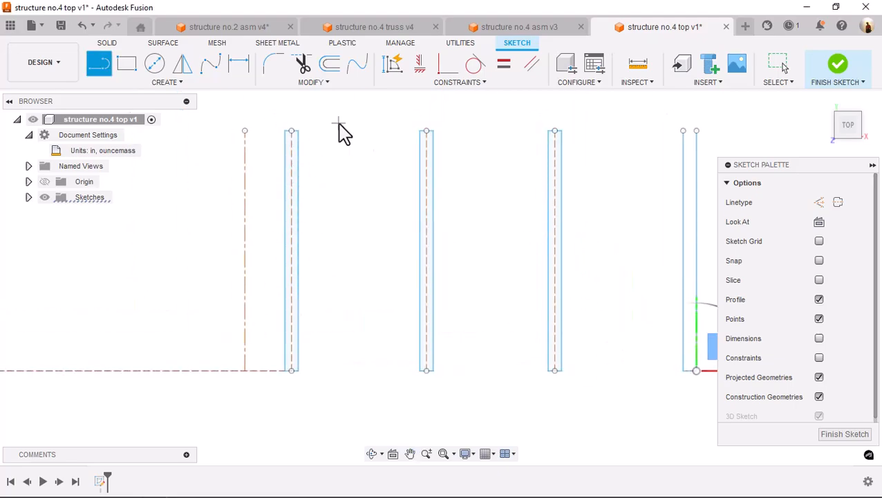
Examine the diagonal top bracing in the structure no.2 asm document and return to the structure no.4 top sketch
left_click(240, 26)
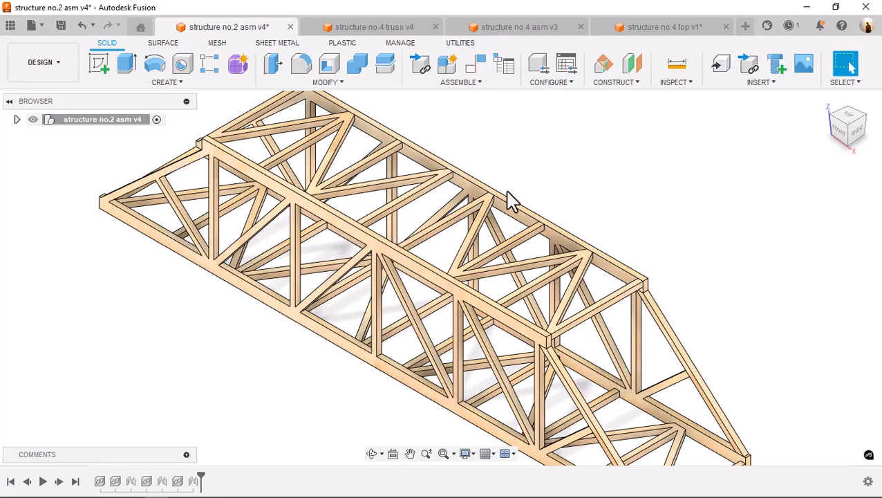
middle_click_drag(575, 180, 616, 197, "shift")
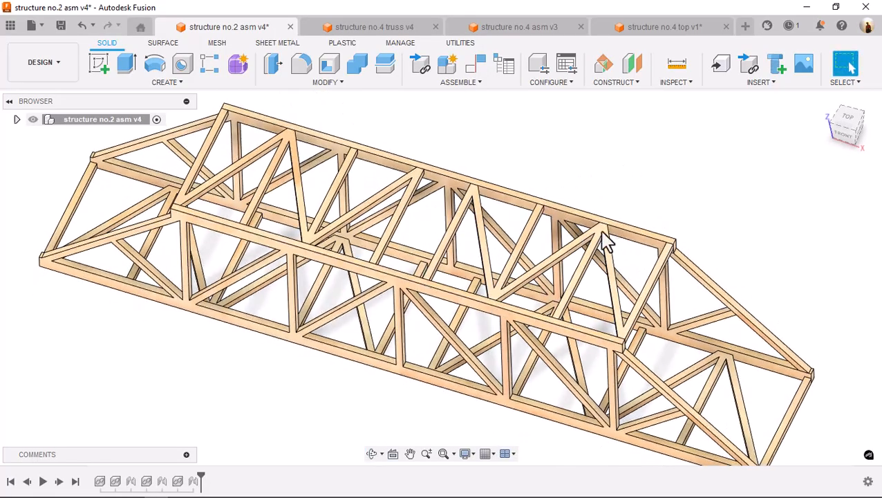
left_click(598, 28)
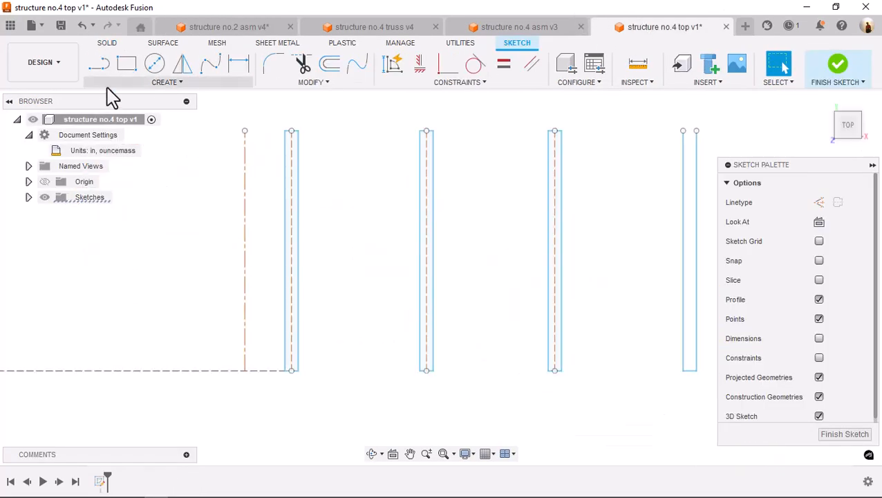
Draw a diagonal construction line from the first intermediate member's upper midpoint to the second member's lower midpoint
left_click(100, 65)
left_click(818, 202)
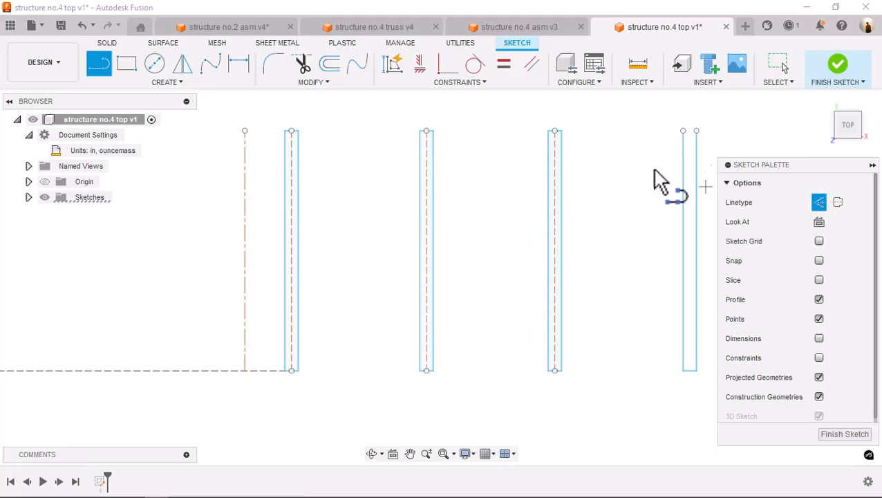
left_click(291, 131)
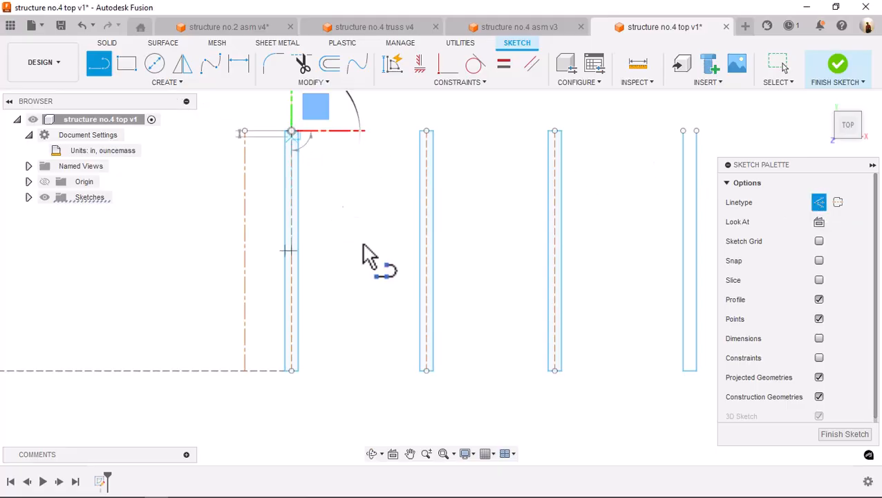
left_click(426, 369)
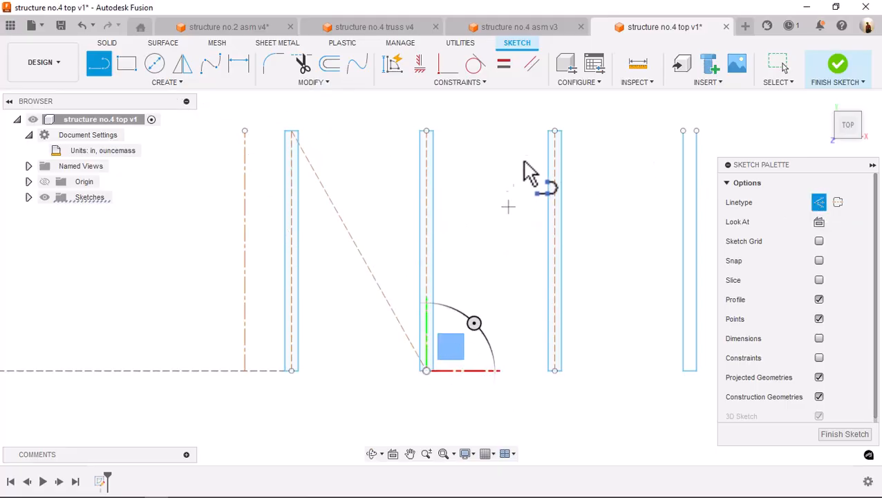
left_click(555, 132)
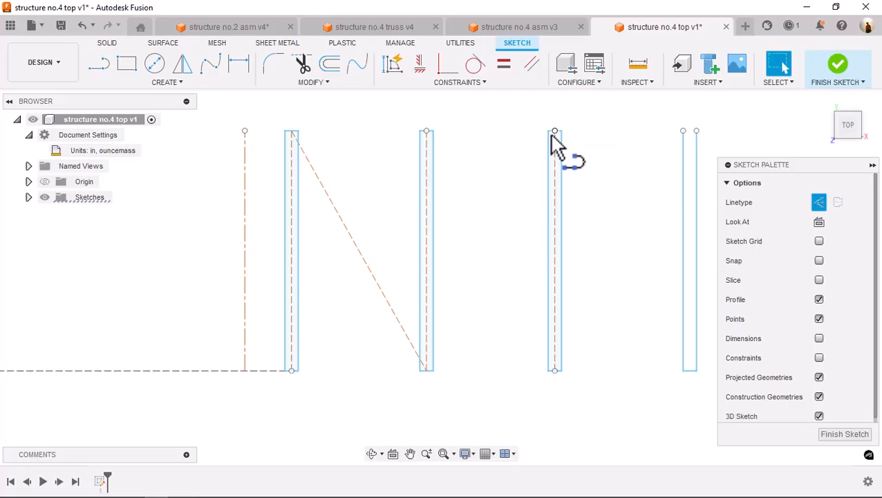
key("Escape")
Draw a diagonal construction line about 2.58 in long from the second member's lower midpoint to the third member's upper midpoint
key("s")
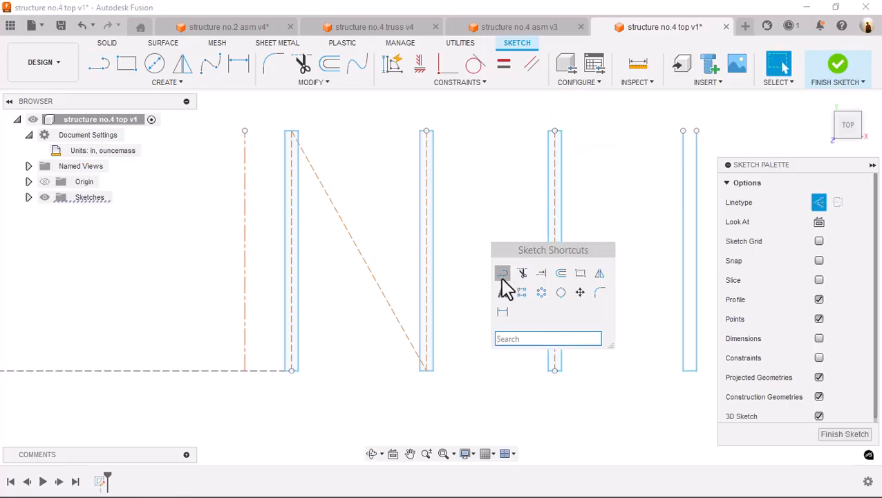
left_click(503, 274)
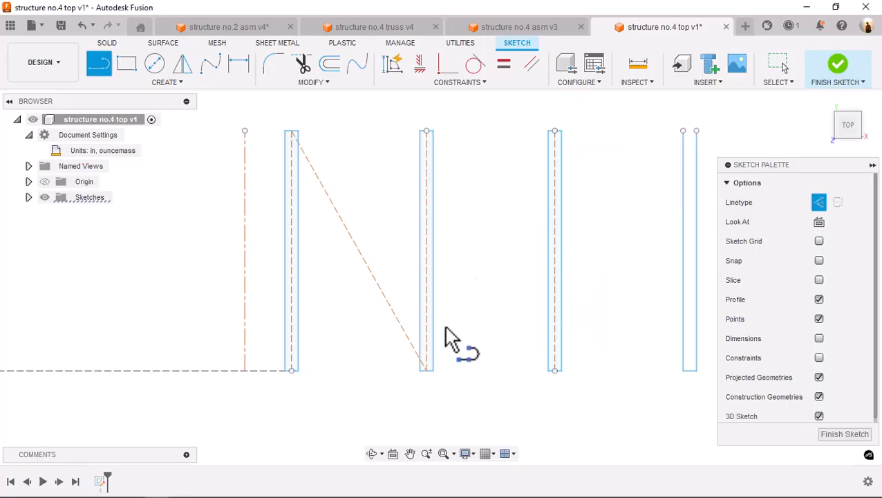
left_click(426, 370)
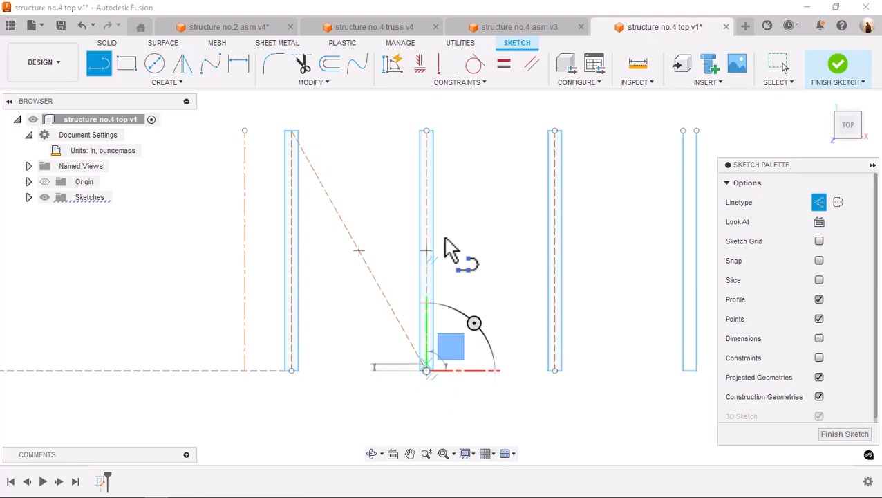
left_click(554, 130)
Draw a diagonal construction line from the third member's upper midpoint to the midpoint of the end member's lower edge
key("s")
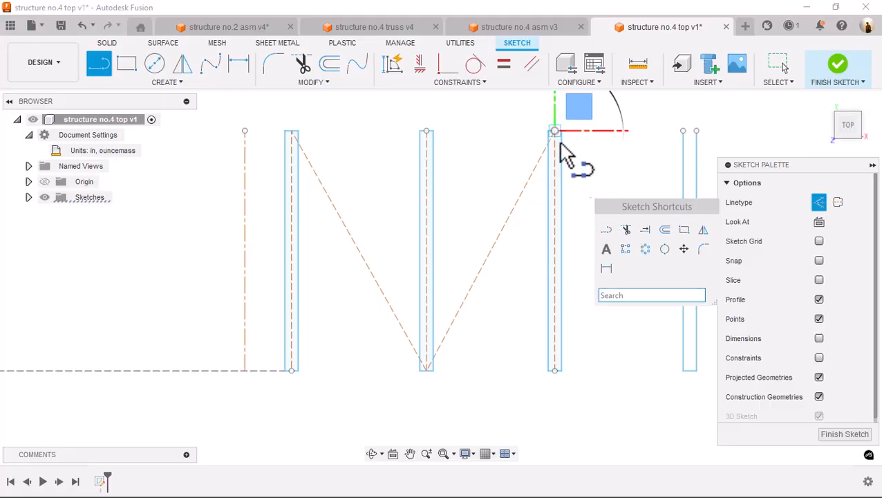
left_click(606, 229)
left_click(555, 131)
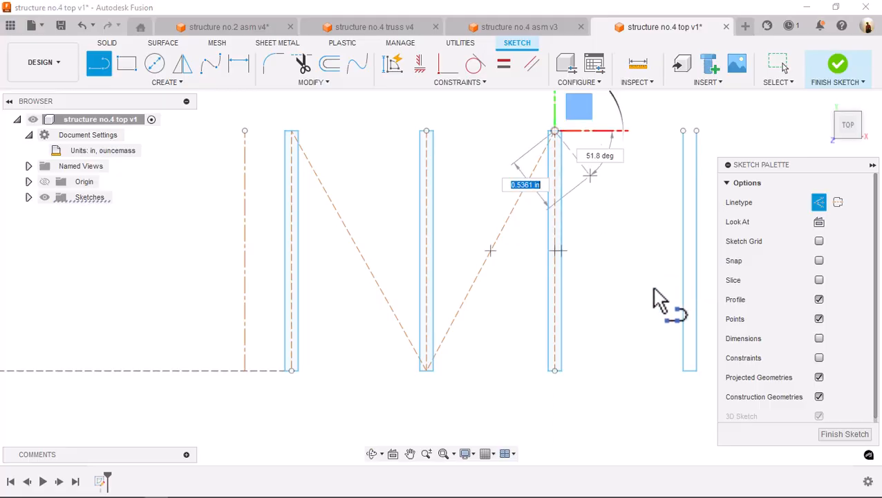
double_click(690, 370)
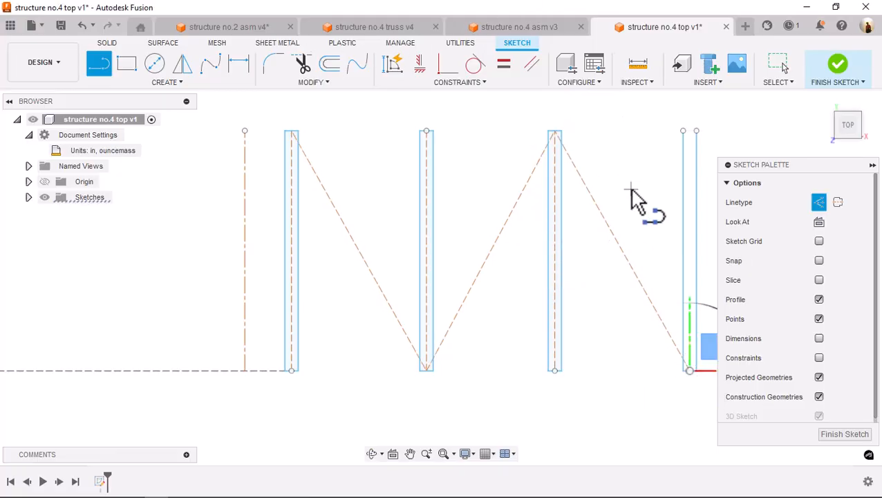
Offset the diagonal construction line between the third and end members by 0.0625 in toward the third member
scroll(630, 197, "down", 2)
mouse_move(630, 197)
middle_mouse_down()
mouse_move(595, 167)
mouse_move(570, 176)
middle_mouse_up()
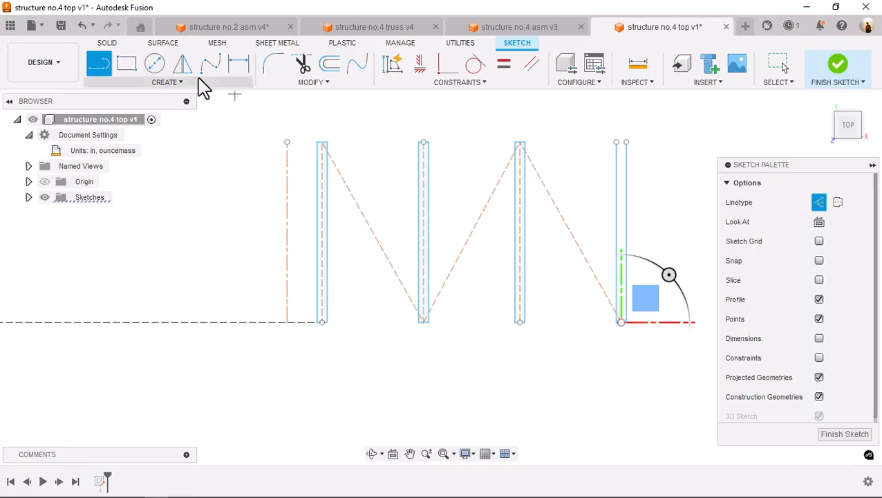
left_click(332, 69)
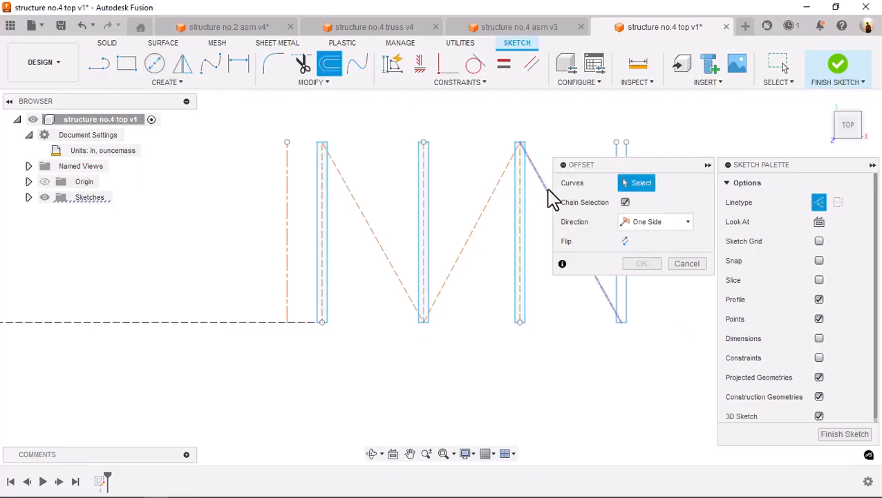
left_click(547, 192)
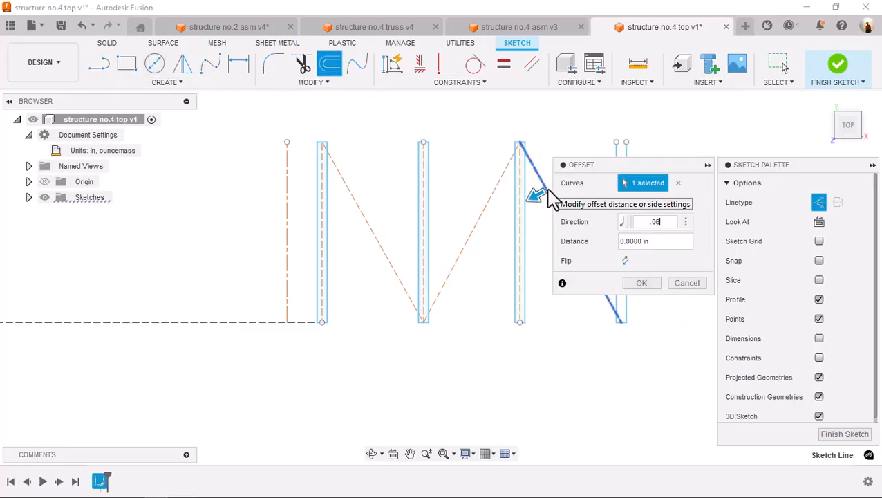
key("Return")
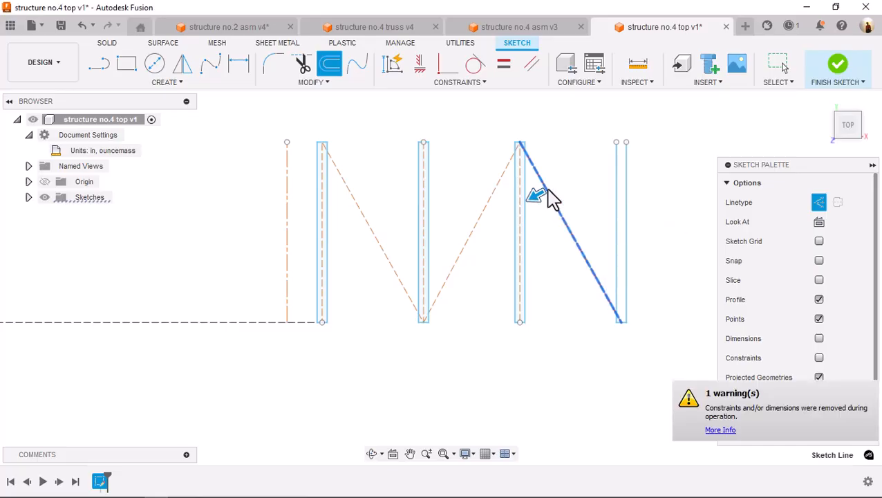
key("Escape")
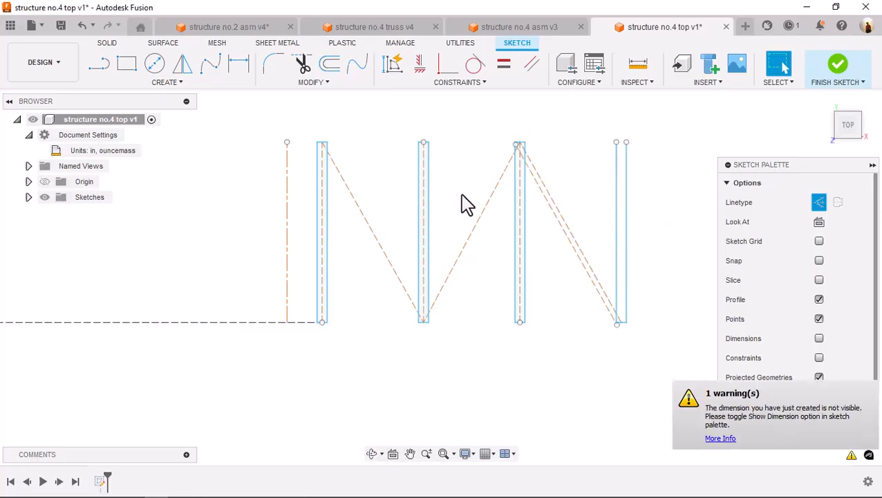
Offset the diagonal construction line between the second and third members by 0.0625 in on its lower side
key("o")
left_click(484, 221)
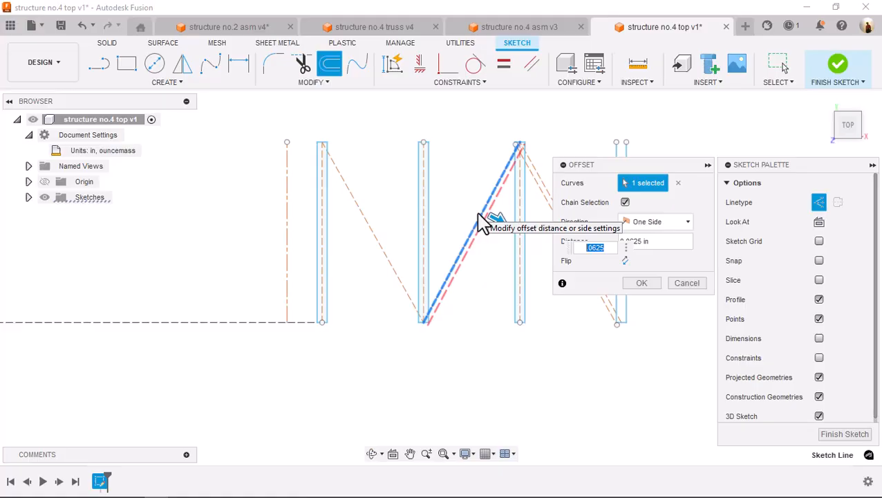
left_click(642, 284)
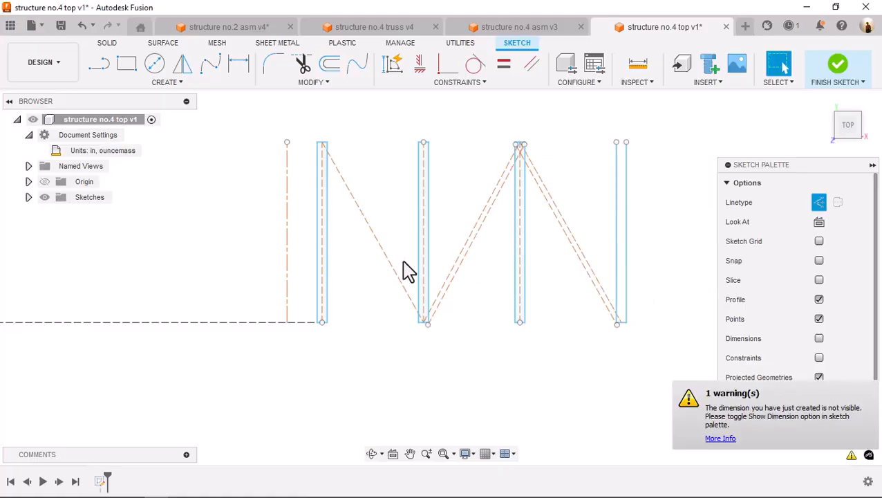
Delete the vertical construction centerline inside the first intermediate member, keeping the member's outline
key("o")
left_click(374, 234)
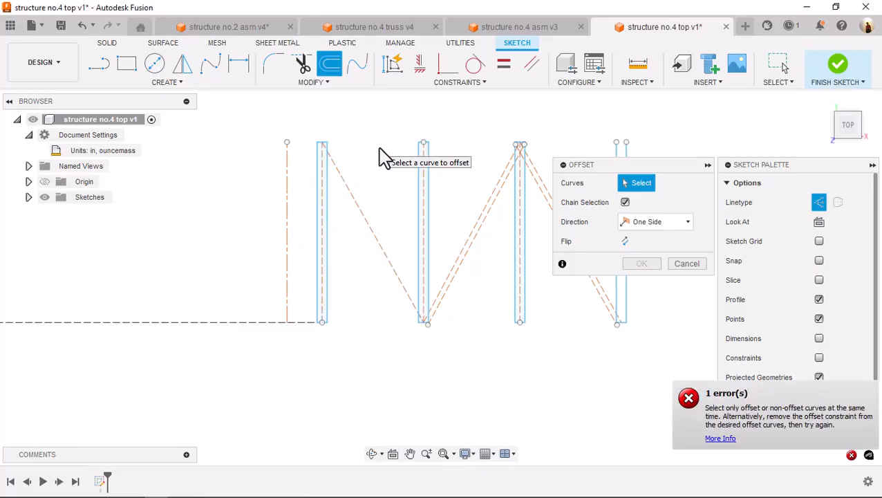
key("s")
left_click(410, 178)
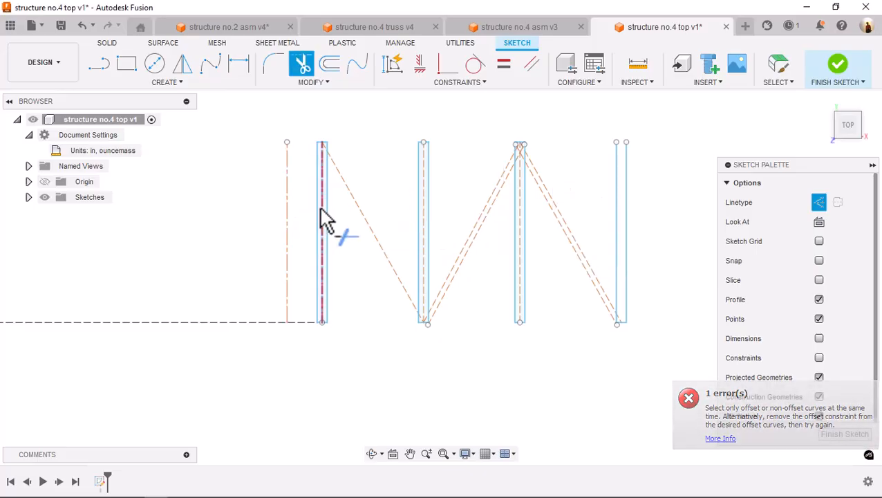
left_click(323, 217)
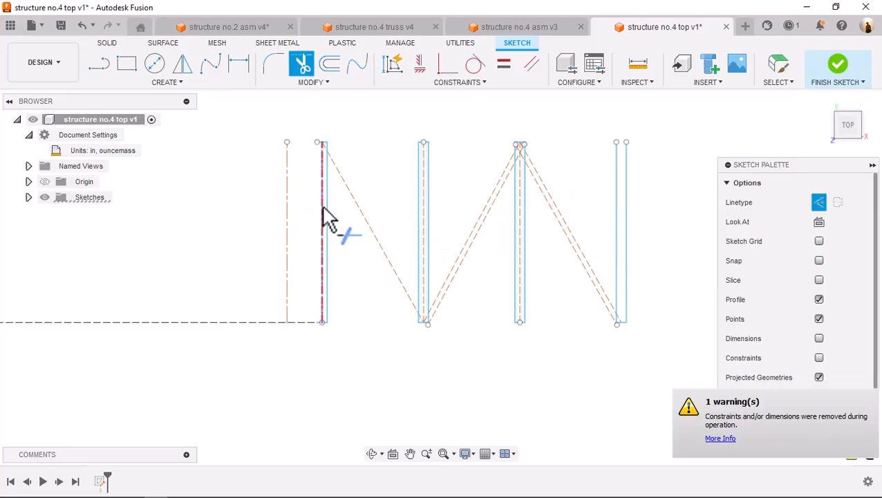
key("Escape")
left_click(328, 218)
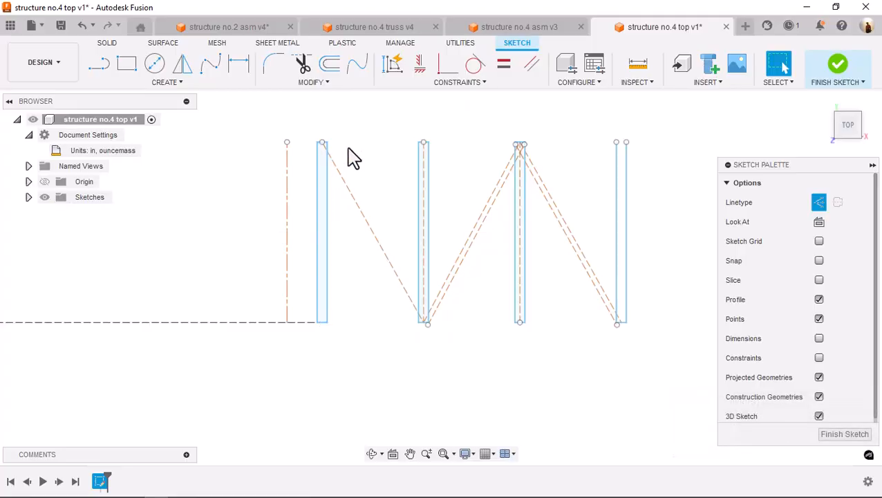
Offset the diagonal construction line between the first and second members by 0.0625 in on its lower side
left_click(332, 68)
left_click(354, 202)
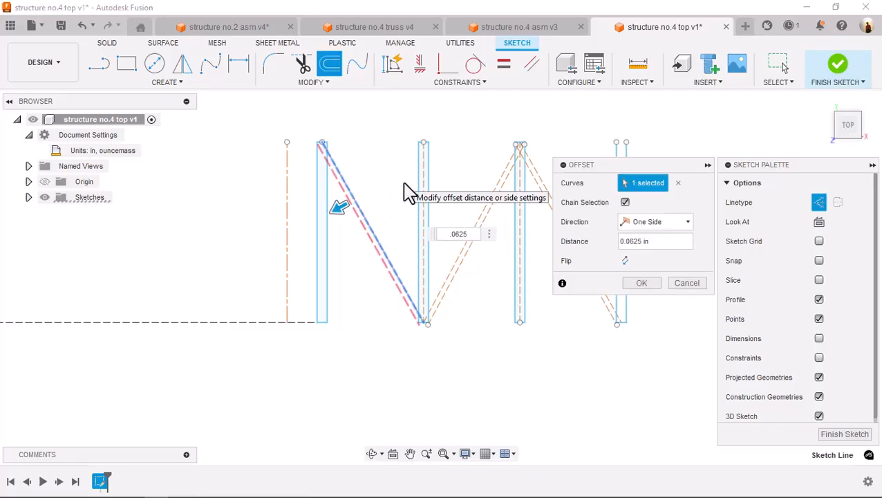
key("Return")
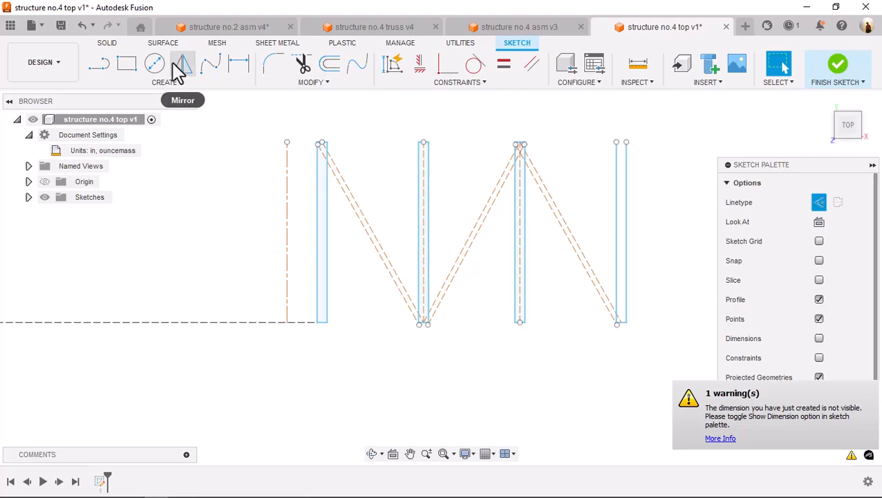
Mirror the first brace's offset line across that brace's diagonal centerline
left_click(181, 65)
left_click(359, 230)
left_click(626, 202)
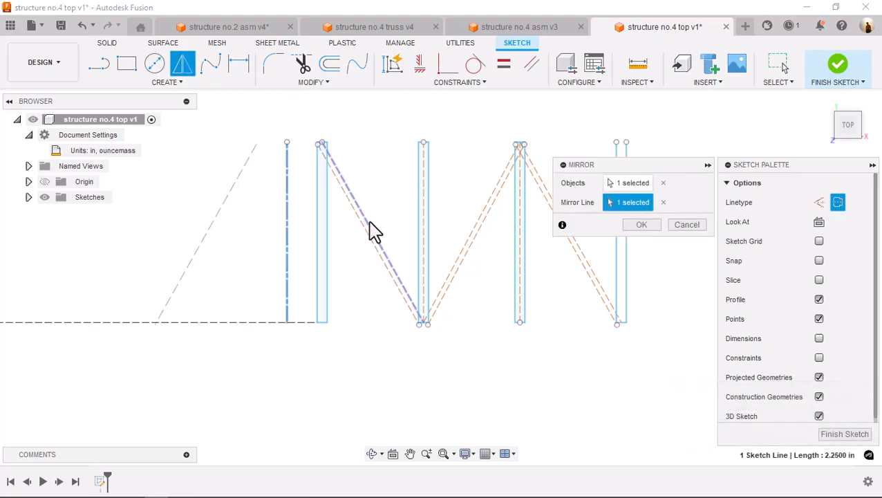
left_click(372, 231)
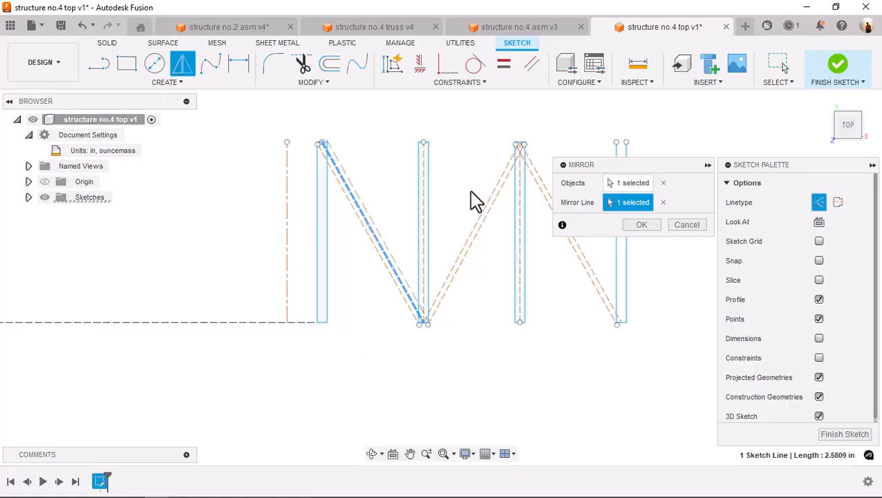
left_click(642, 226)
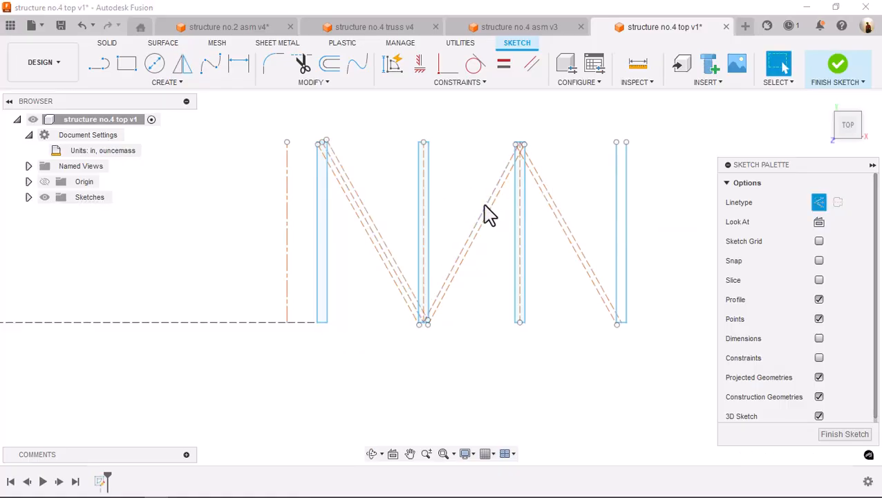
Mirror the middle brace's offset line across its diagonal centerline between the second and third members
key("m")
left_click(488, 213)
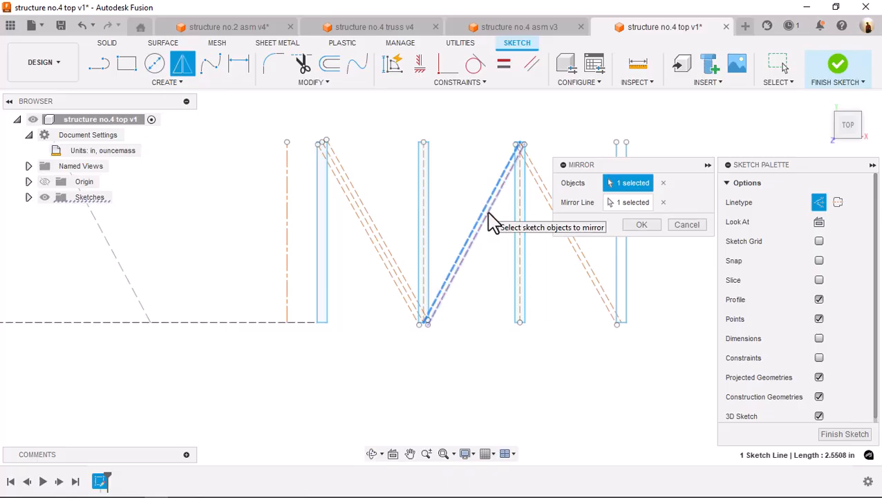
key("Return")
key("m")
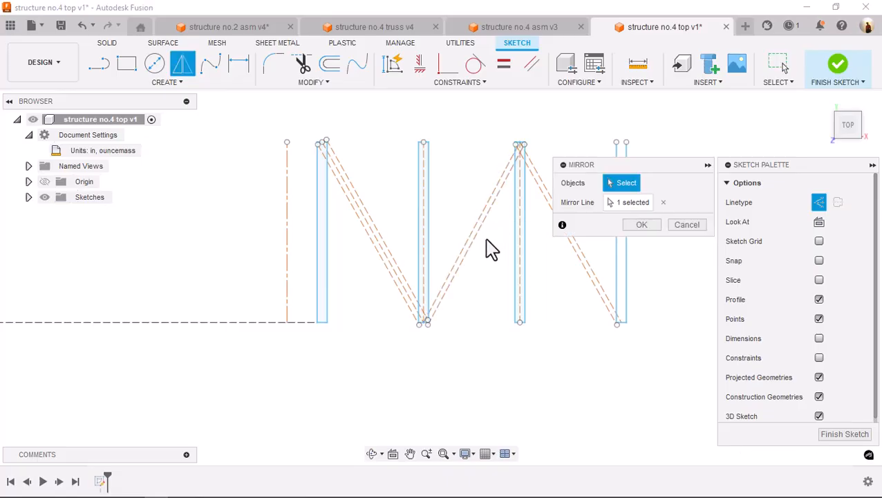
left_click(474, 240)
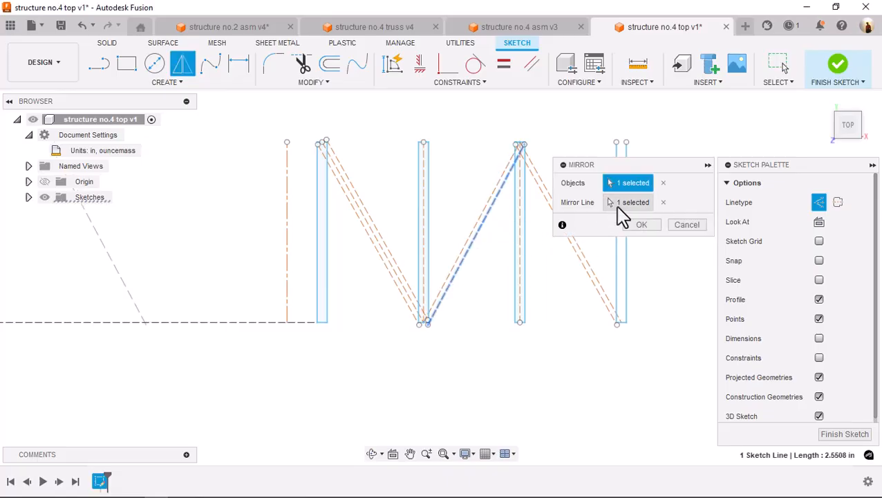
left_click(619, 204)
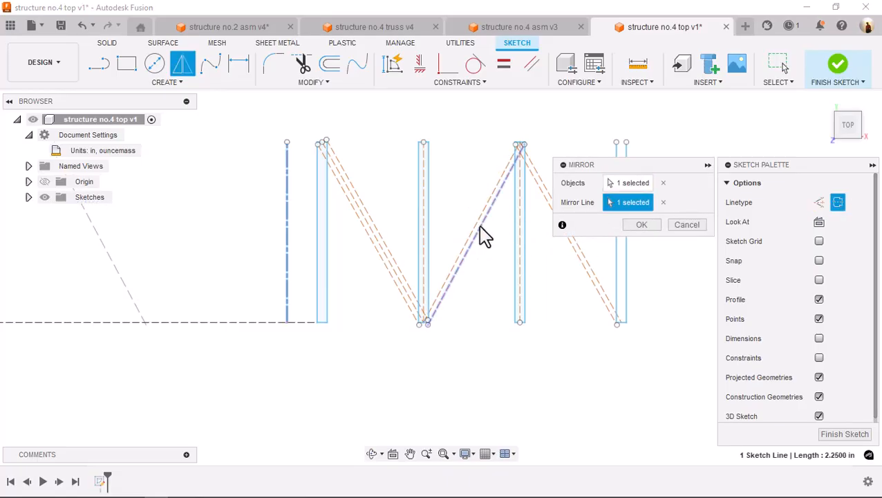
left_click(637, 226)
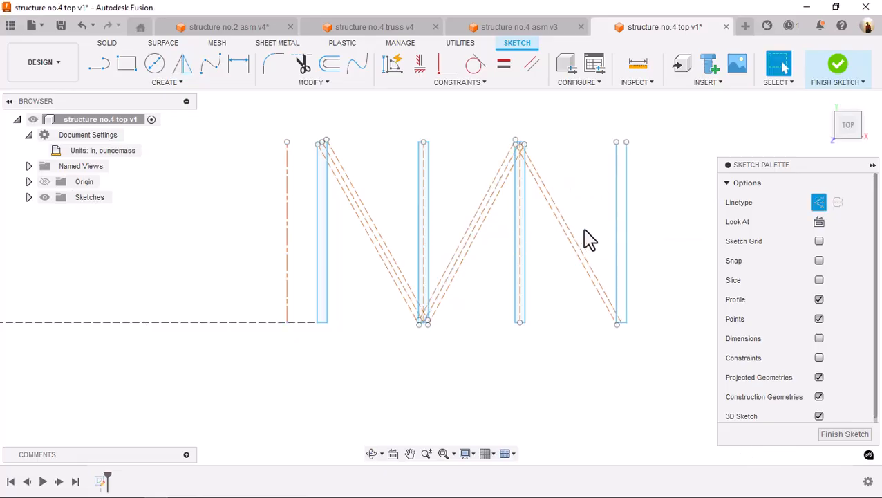
Mirror the last brace's offset line across the vertical construction axis beside the first intermediate member
key("m")
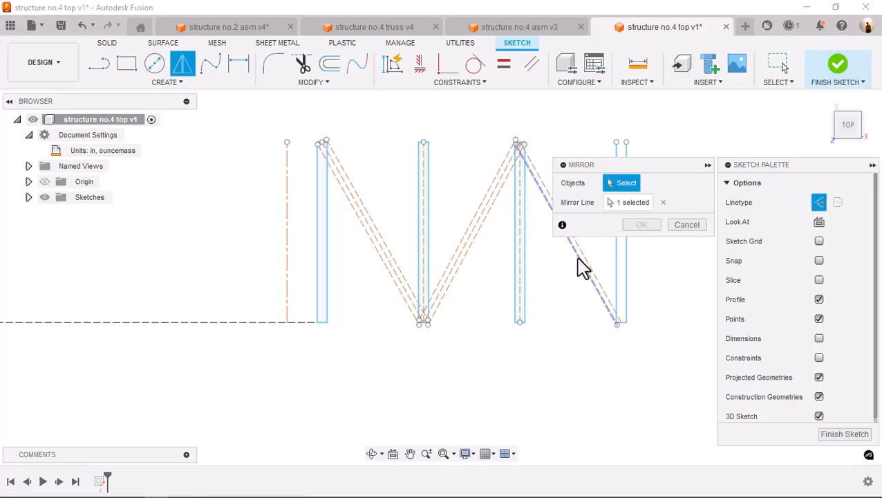
left_click(581, 260)
left_click(640, 224)
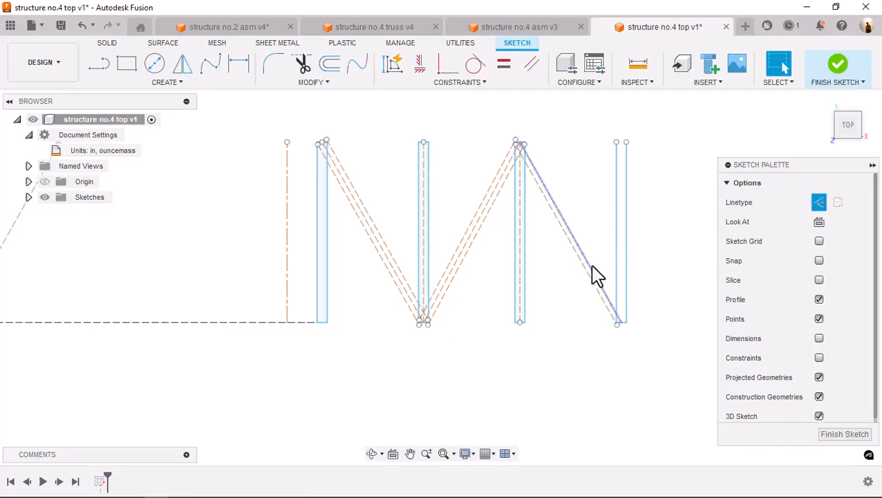
Mirror the last brace's offset line across its diagonal centerline between the third and end members
key("m")
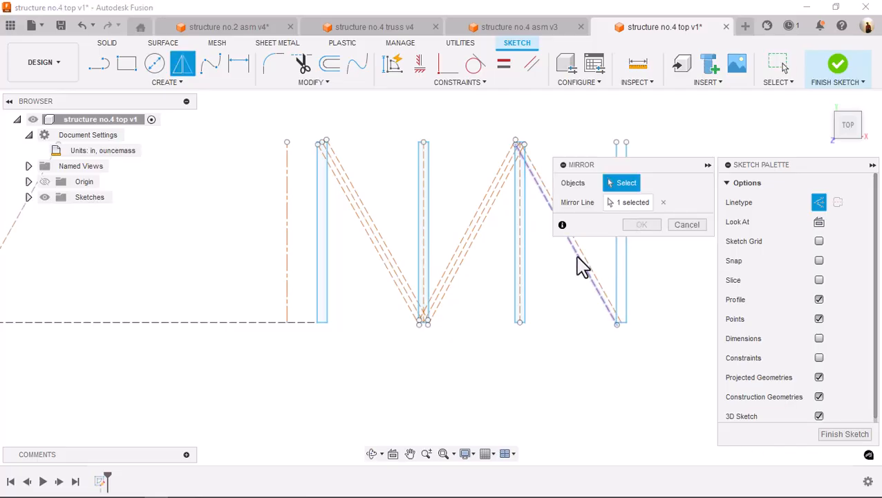
left_click(581, 266)
left_click(630, 202)
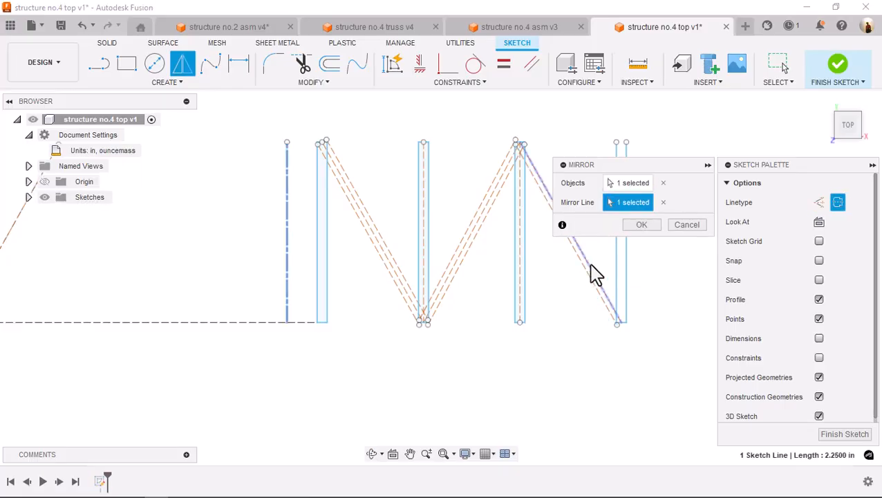
left_click(595, 272)
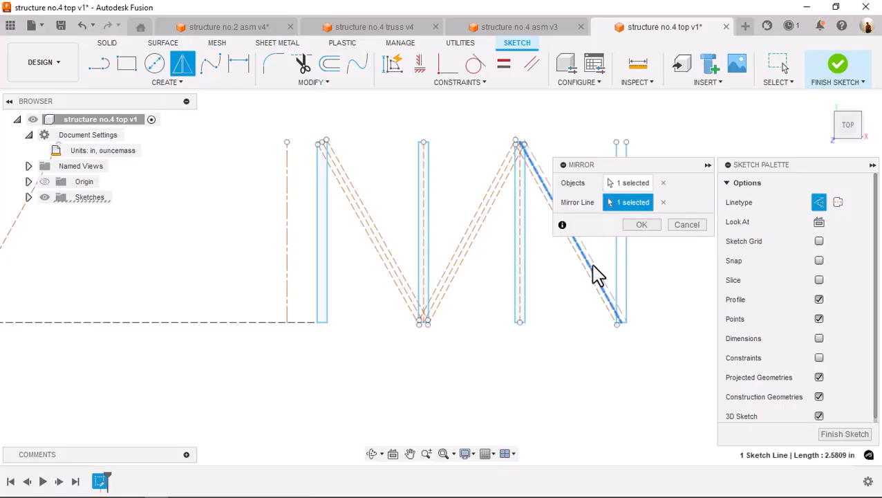
left_click(642, 225)
Convert the six outer lines of the three diagonal braces from construction to solid lines
left_click(575, 228)
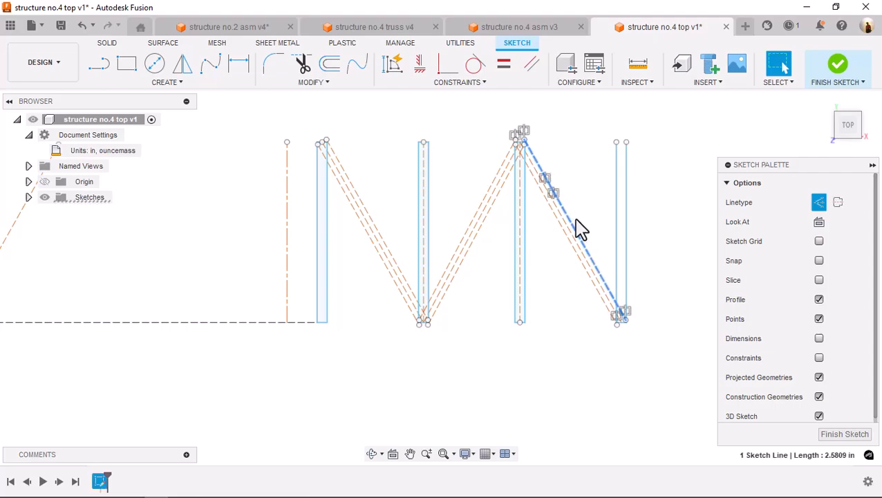
left_click(570, 248, "shift")
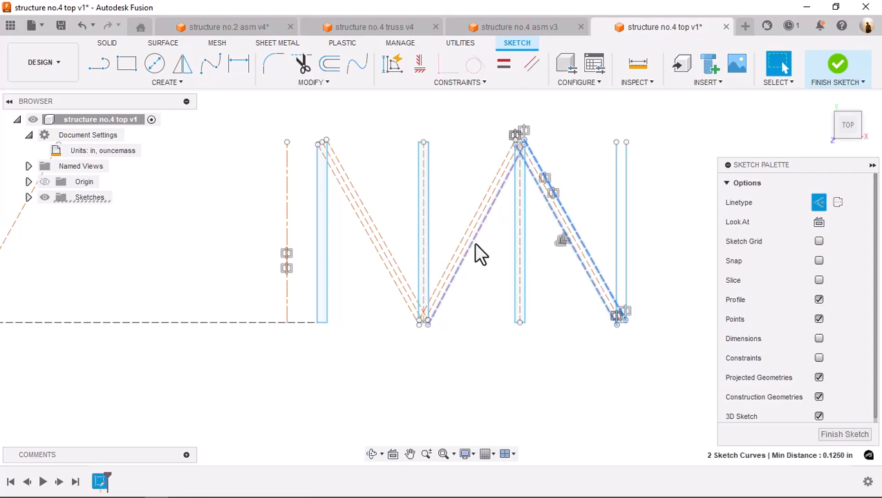
left_click(473, 227, "shift")
left_click(474, 230, "shift")
left_click(371, 228, "shift")
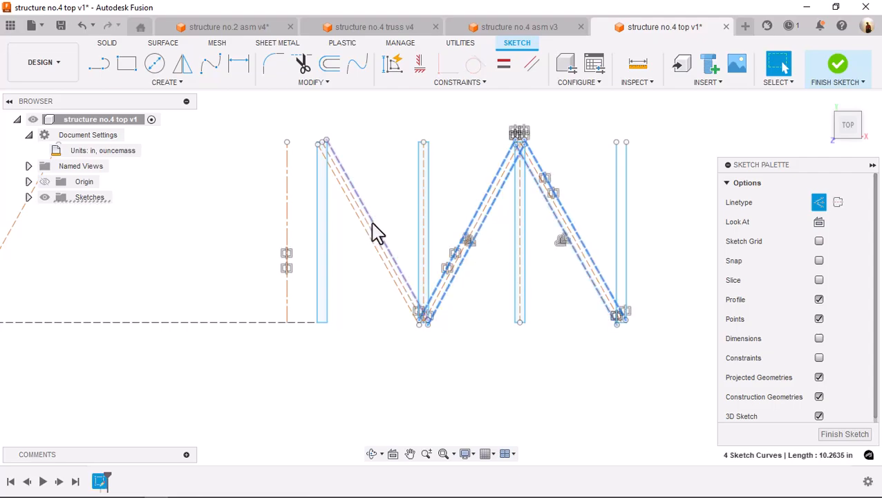
left_click(364, 236, "shift")
left_click(820, 202)
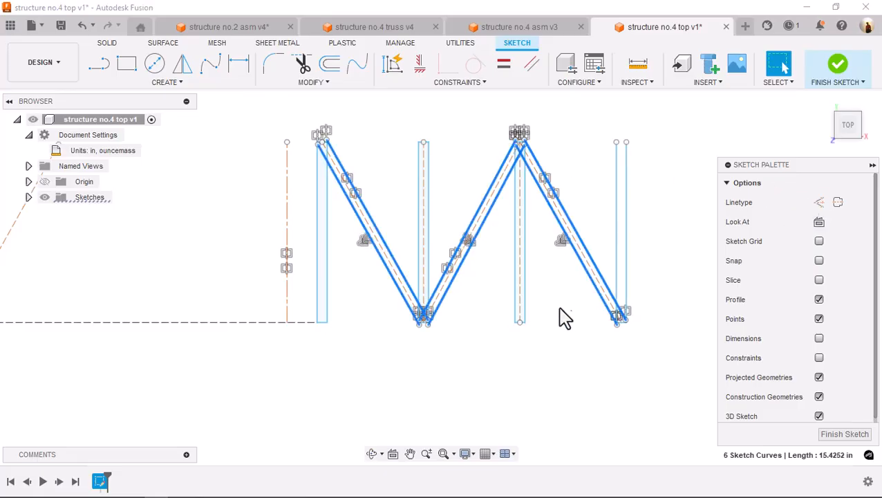
Examine how the brace lines end and cross at the second member's lower end
scroll(433, 315, "up", 3)
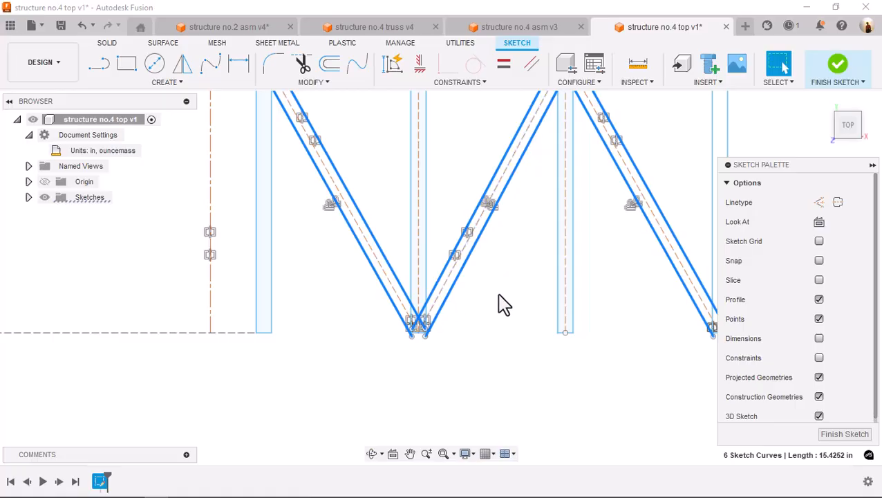
scroll(487, 306, "up", 2)
scroll(488, 306, "up", 1)
middle_click_drag(484, 305, 524, 237)
scroll(479, 288, "up", 2)
middle_click_drag(479, 277, 553, 190)
scroll(390, 283, "up", 2)
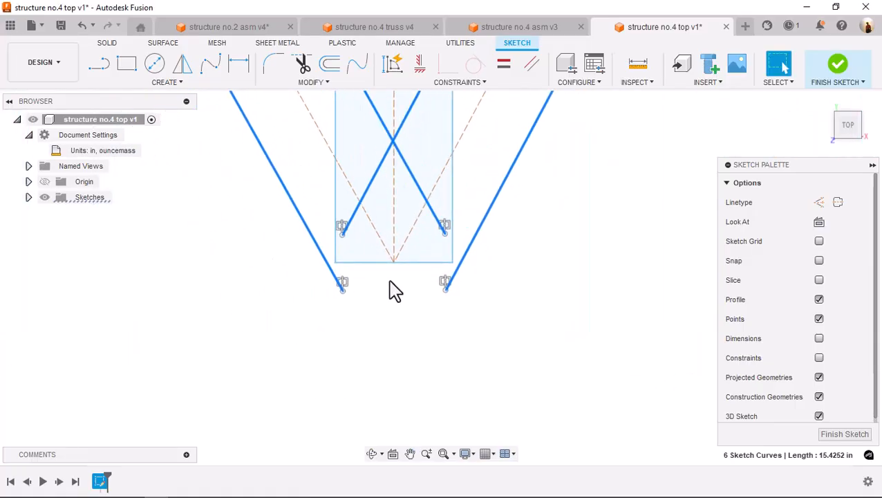
scroll(503, 315, "down", 3)
scroll(506, 309, "down", 2)
scroll(502, 301, "down", 2)
Draw a horizontal line about 0.108 in long outward from the first member's upper right corner and convert it from construction to solid
middle_click_drag(415, 154, 443, 280)
scroll(405, 221, "up", 4)
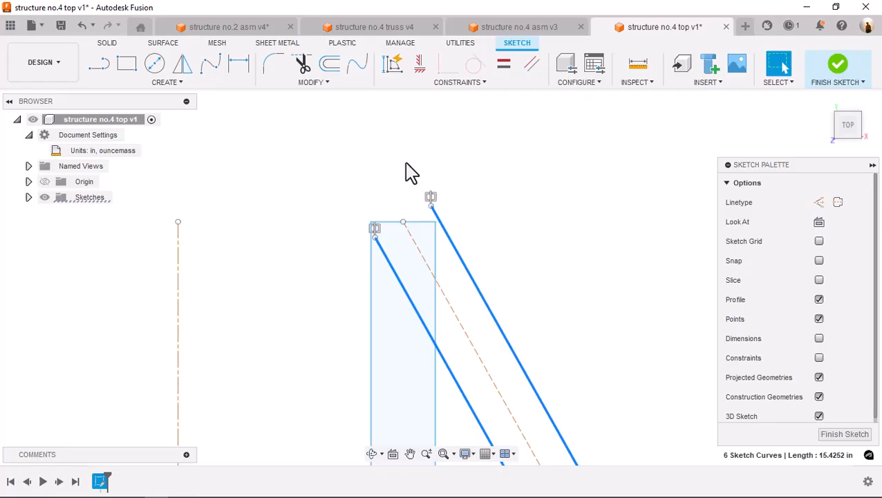
key("s")
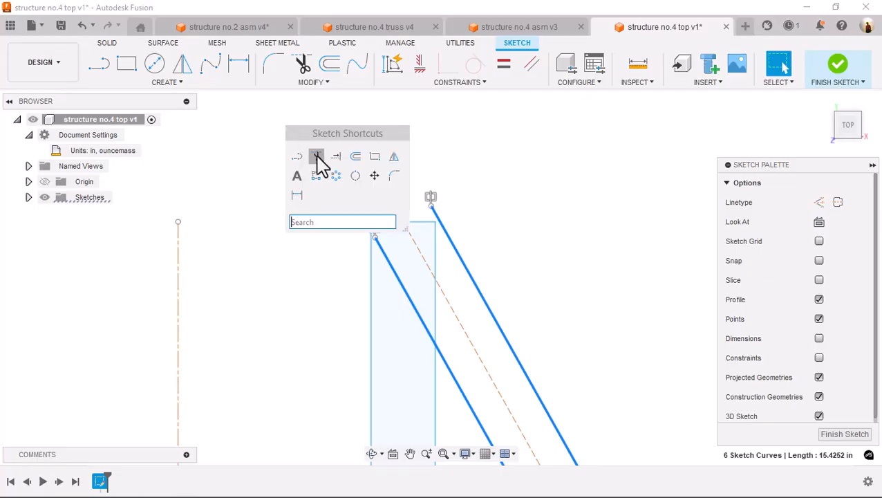
left_click(296, 159)
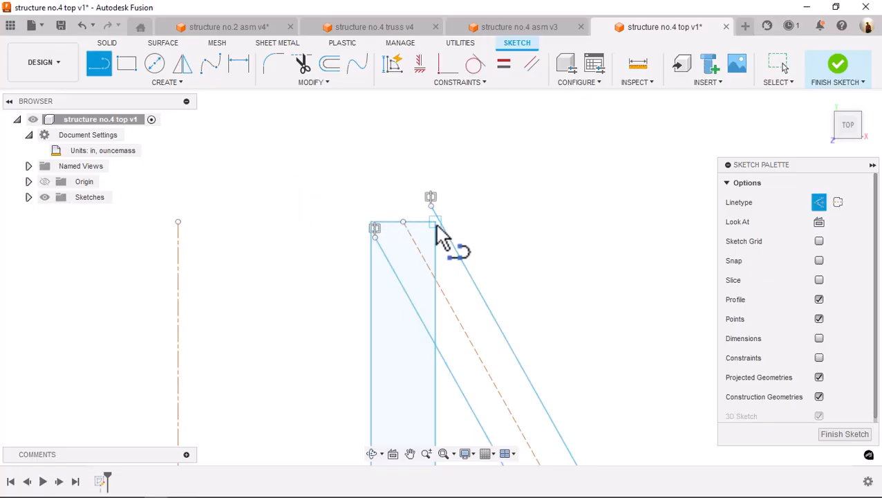
left_click(435, 222)
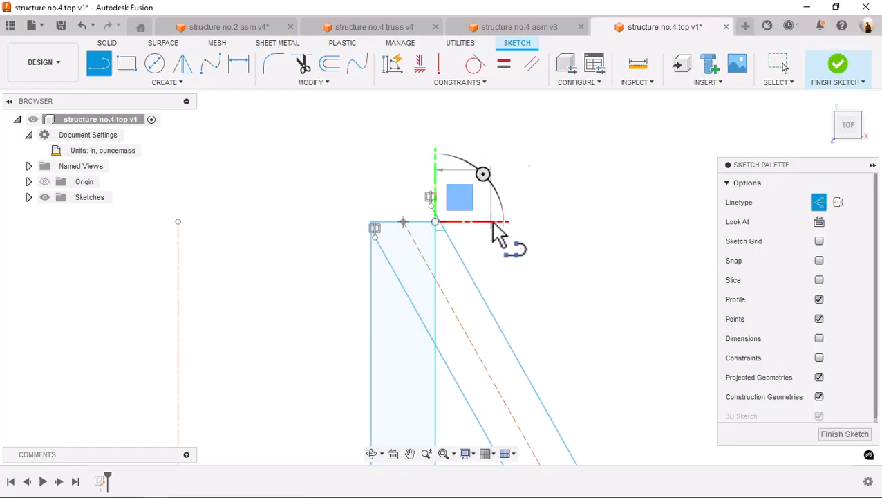
left_click(492, 222)
key("Escape")
left_click(472, 224)
left_click(822, 200)
Draw a vertical line about 0.239 in long from that corner down the member's edge to the inner brace line
key("s")
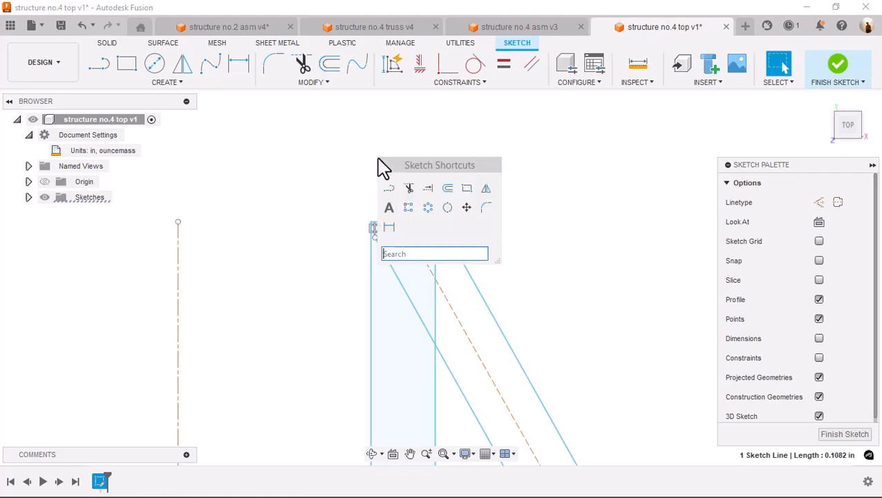
left_click(388, 188)
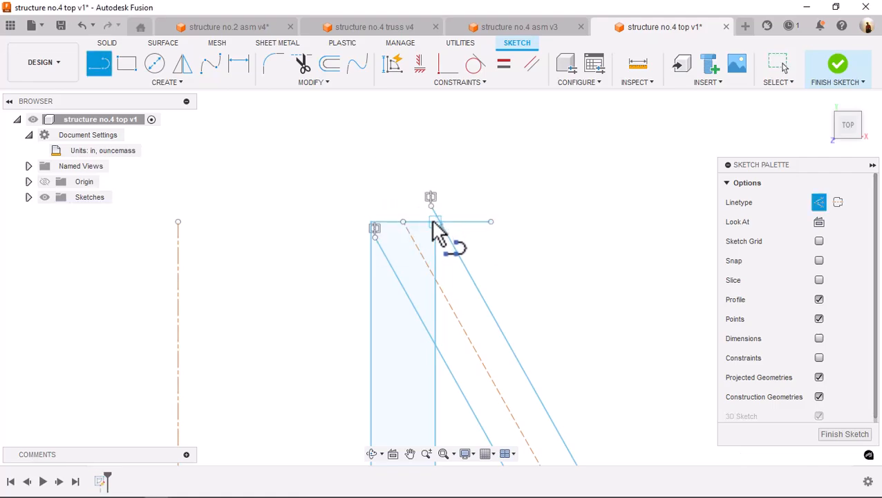
left_click(434, 222)
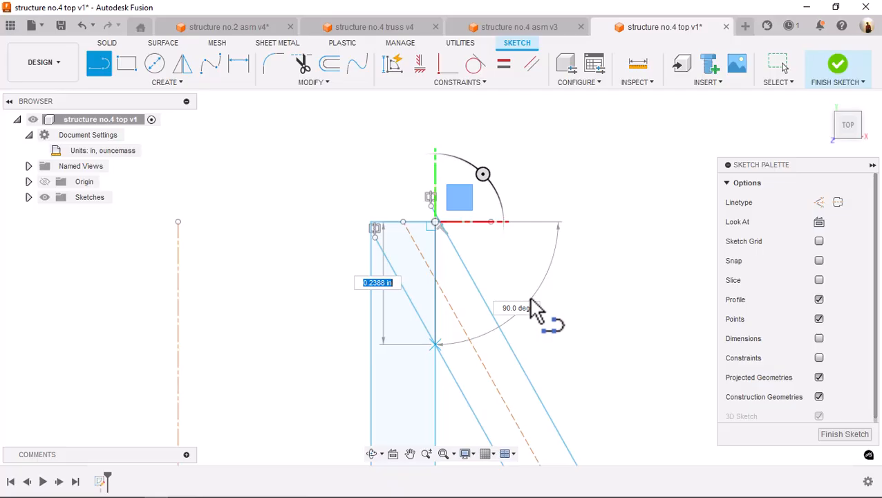
key("Escape")
Trim the brace line inside the first member, plus the outer brace overhang and the excess horizontal line at its upper end
key("s")
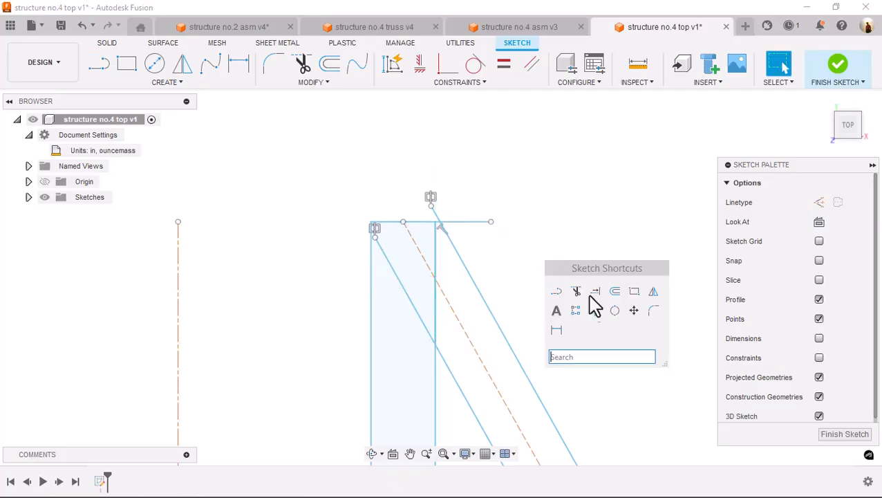
left_click(576, 291)
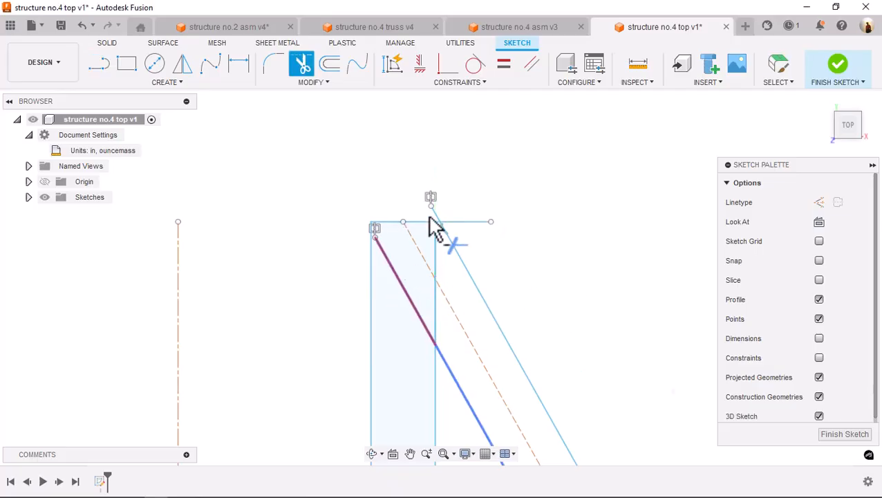
left_click(427, 238)
left_click(469, 232)
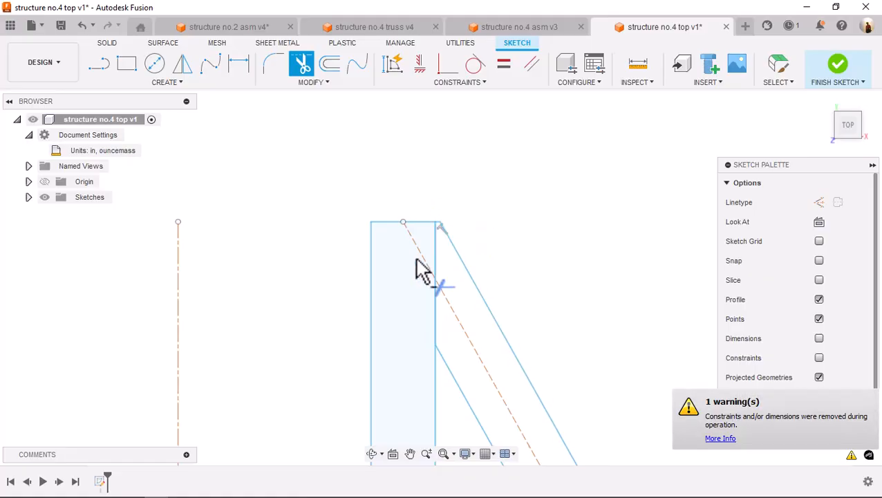
key("Escape")
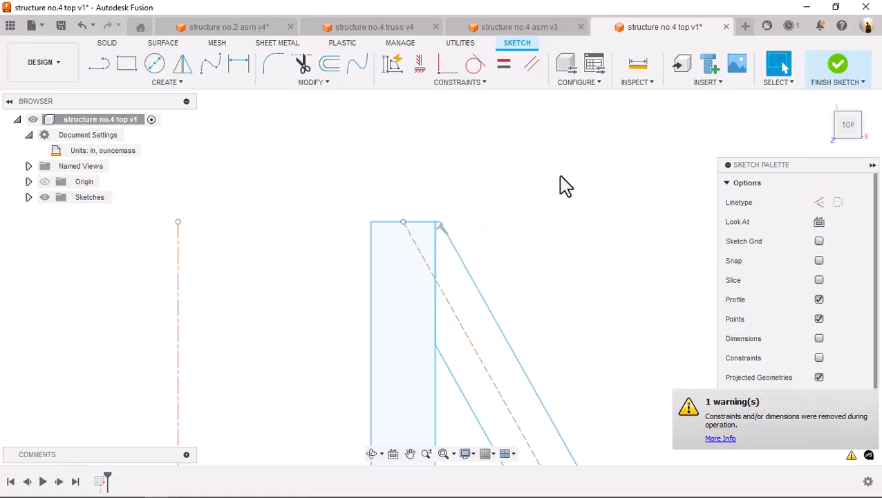
Trim the inner brace segments in the left half of the second member's lower end, up to where the two lines cross
scroll(561, 197, "down", 5)
scroll(562, 206, "down", 3)
middle_click_drag(528, 197, 410, 108)
scroll(527, 289, "up", 9)
middle_click_drag(489, 354, 493, 268)
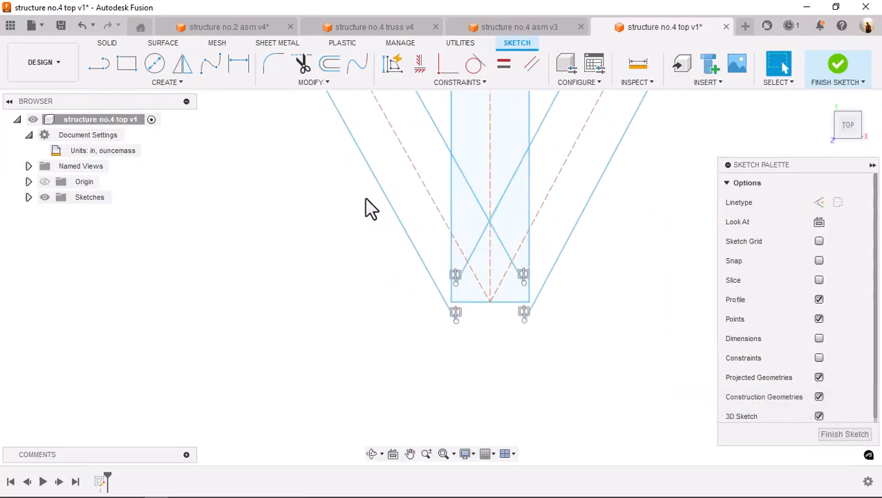
key("s")
left_click(398, 228)
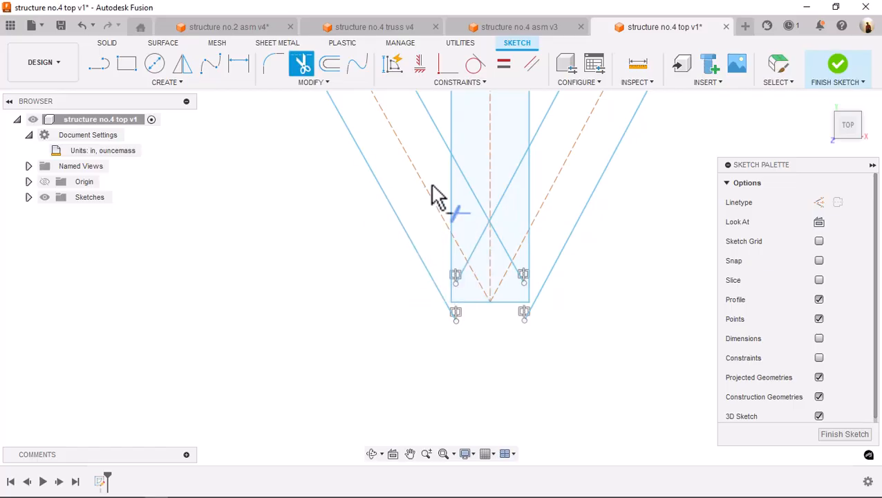
left_click(467, 184)
left_click(474, 242)
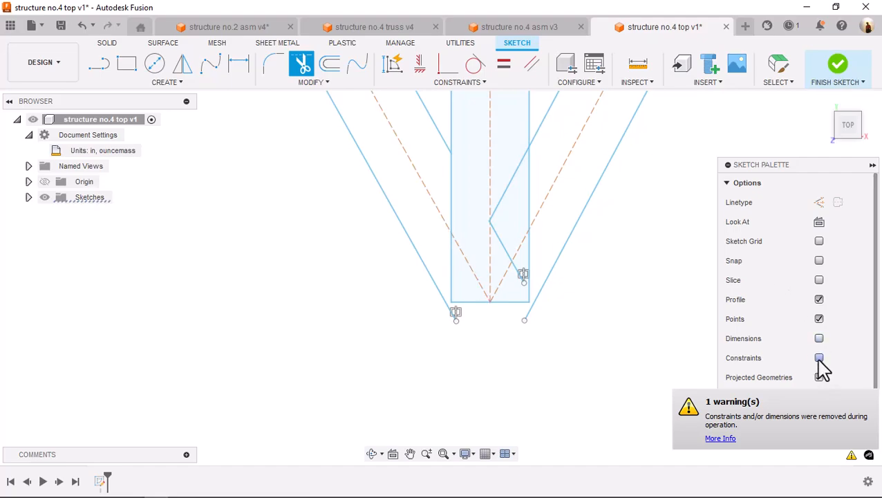
Hide the sketch points and trim the leftover inner brace segment between the second member's vertical centerline and the right diagonal centerline
key("Escape")
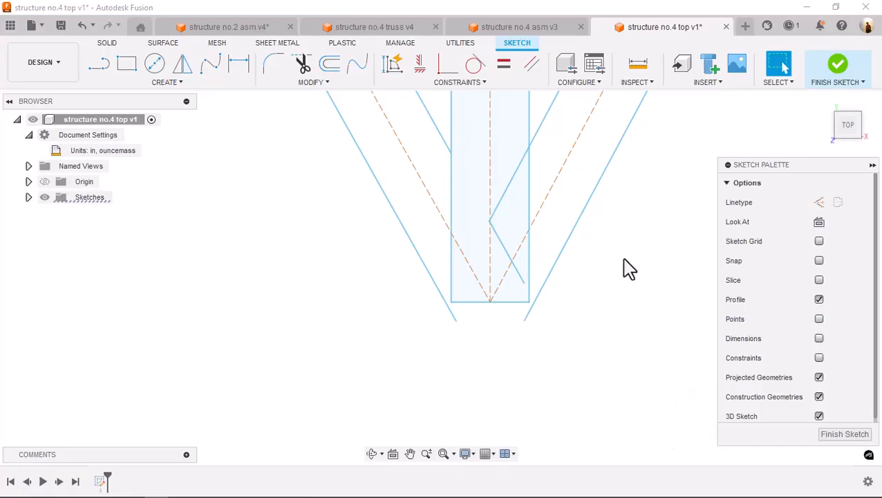
key("s")
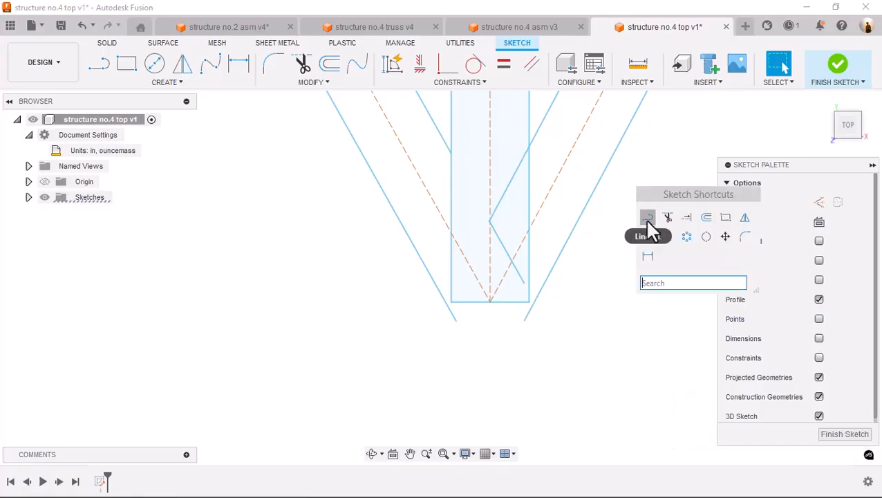
left_click(668, 218)
left_click(503, 236)
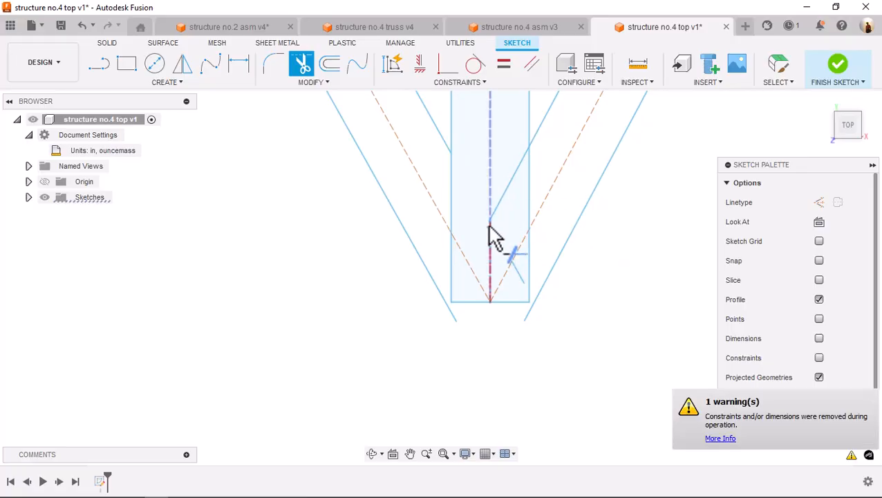
Draw a horizontal line about 0.07 in long outward from the second member's lower left corner, past the outer brace line
key("s")
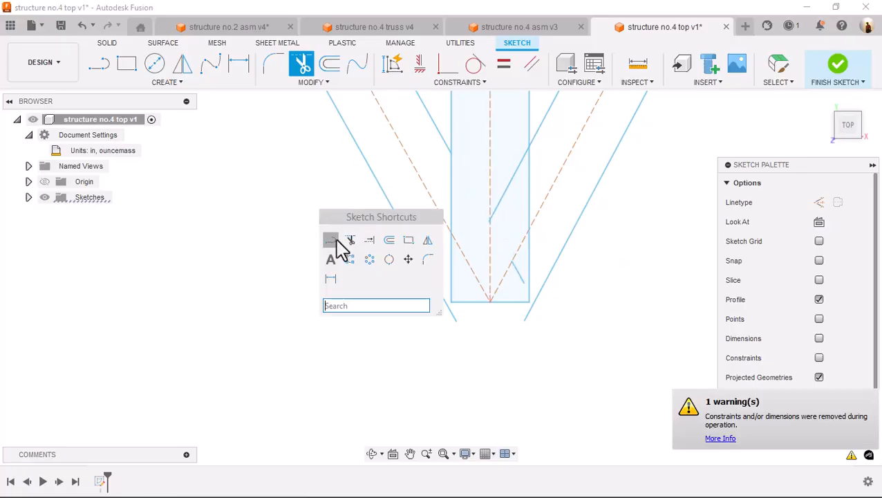
left_click(335, 240)
left_click(451, 302)
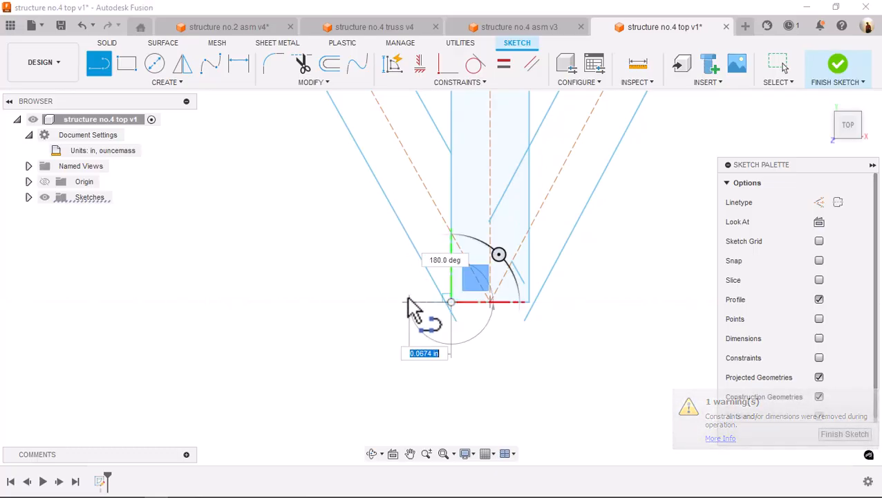
left_click(408, 303)
key("Escape")
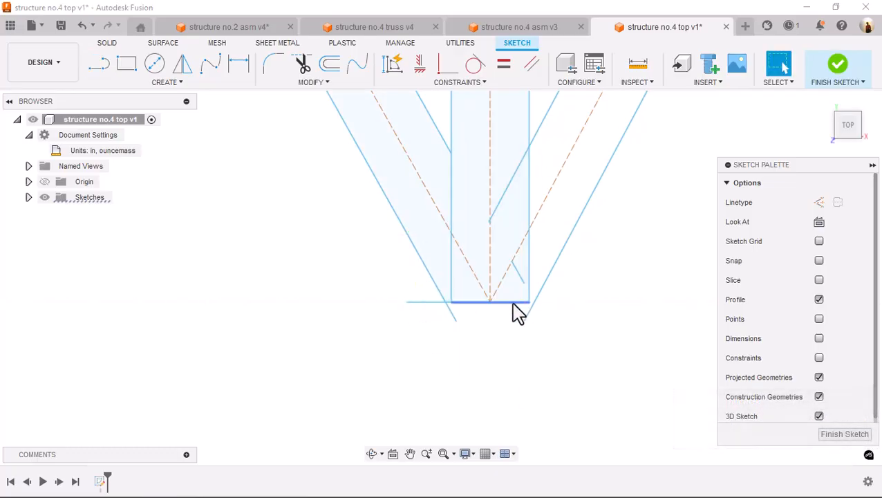
Draw a matching horizontal line outward from the second member's lower right corner, past the outer brace line
key("s")
left_click(533, 334)
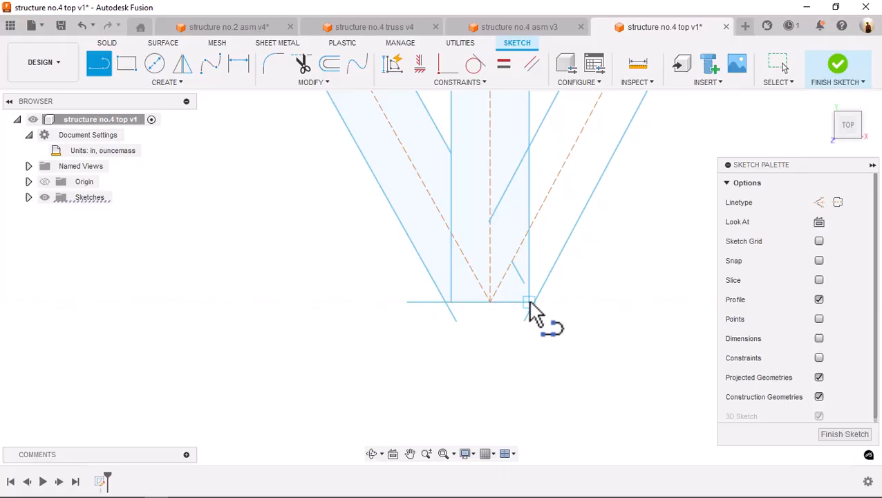
left_click(530, 302)
left_click(574, 302)
key("Escape")
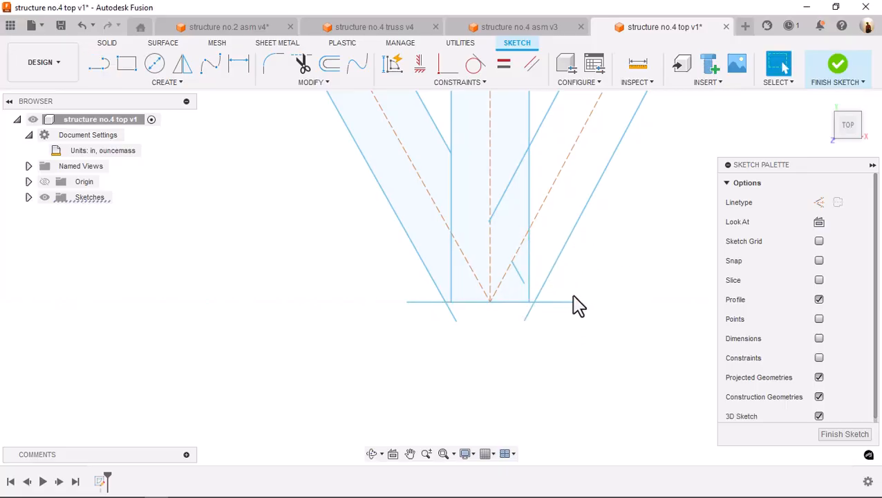
Draw a vertical line about 0.3 in long down the second member's left edge, from the inner brace line to below the lower edge
left_click(370, 161)
key("s")
left_click(453, 147)
left_click(317, 201)
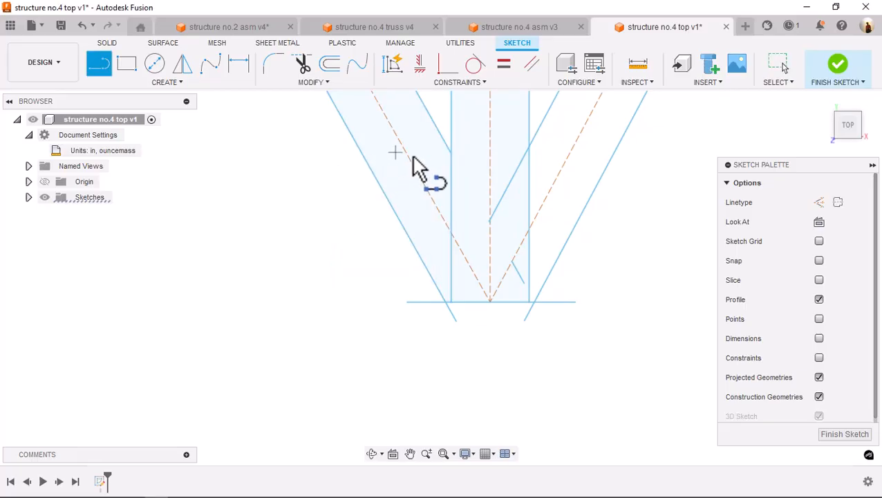
left_click(452, 152)
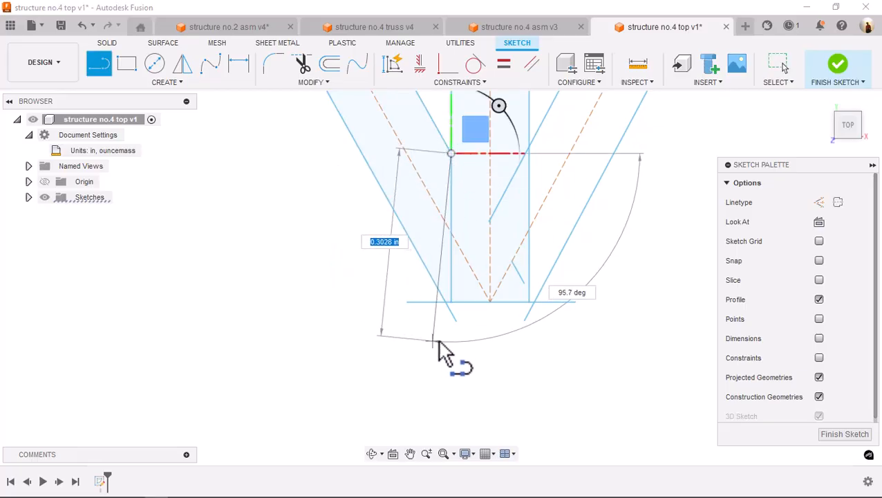
left_click(450, 344)
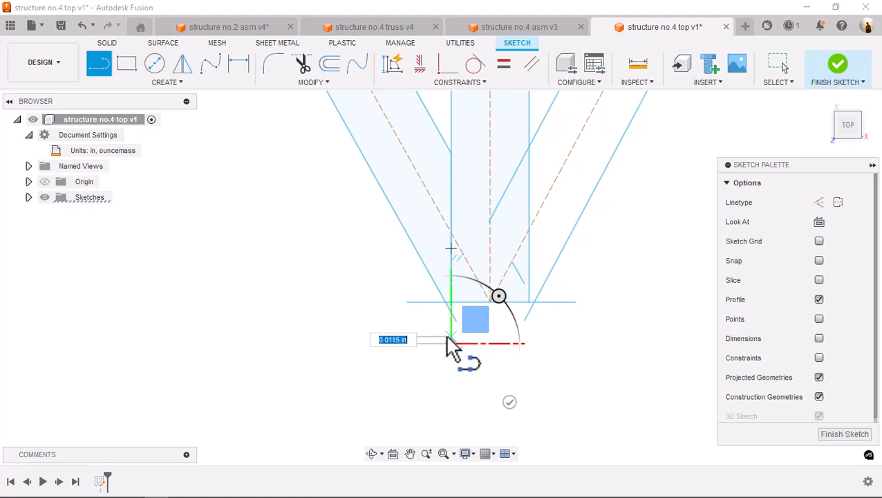
key("Escape")
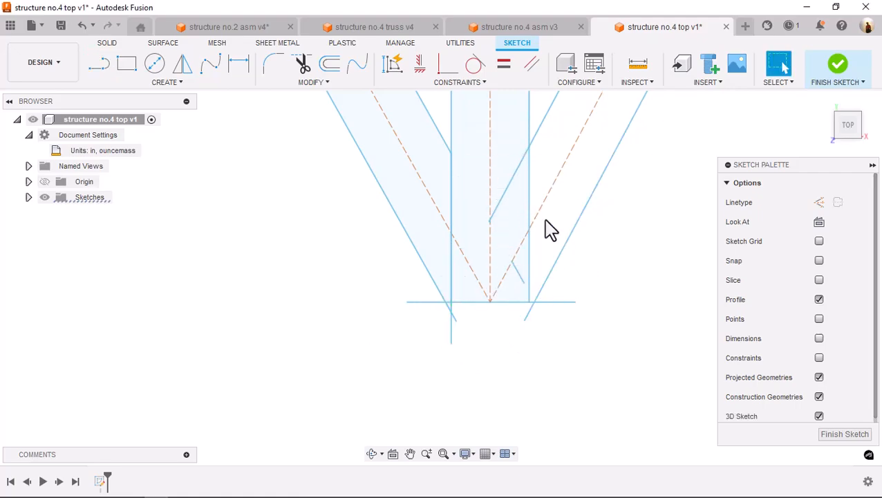
Draw a vertical line down the second member's right edge, from the inner brace line to below the lower edge
key("l")
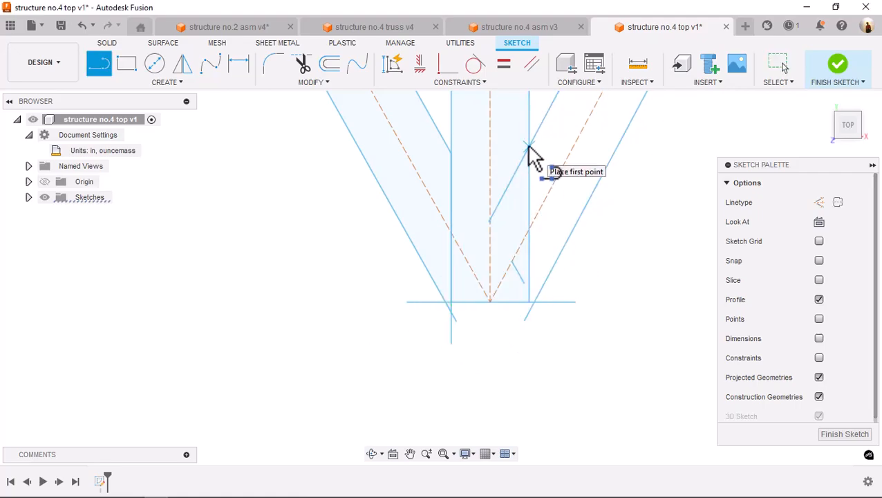
left_click(530, 147)
left_click(529, 357)
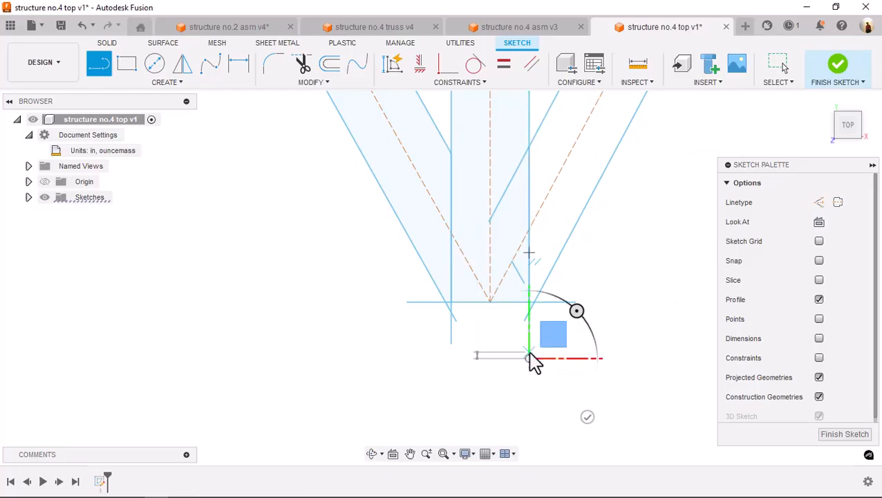
key("Escape")
Trim the right horizontal excess and the brace and vertical line overhangs below the second member's lower edge
key("s")
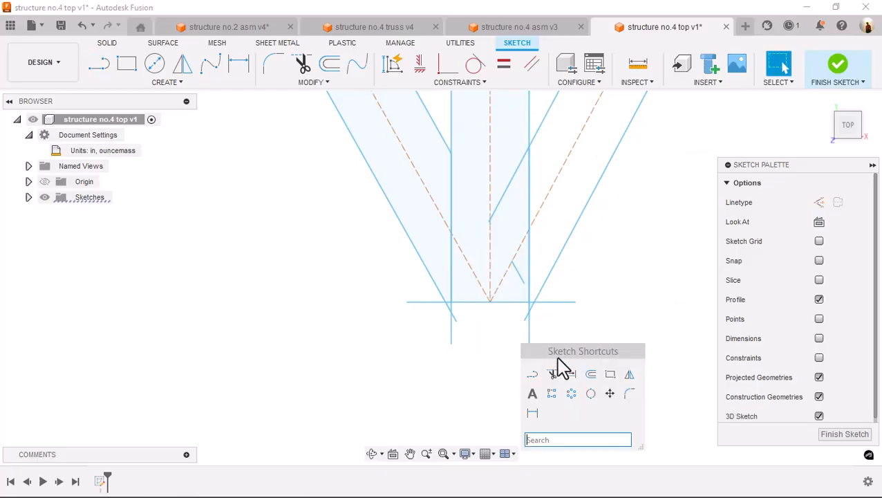
left_click(553, 375)
left_click(538, 320)
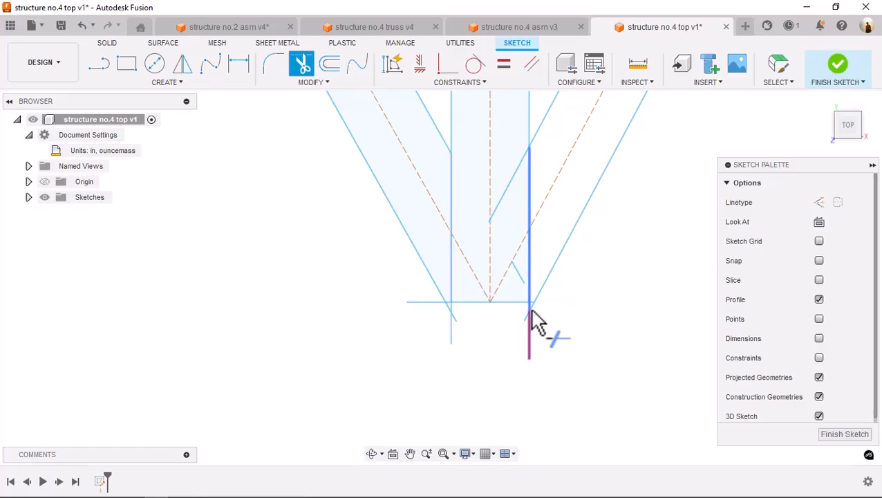
left_click(530, 323)
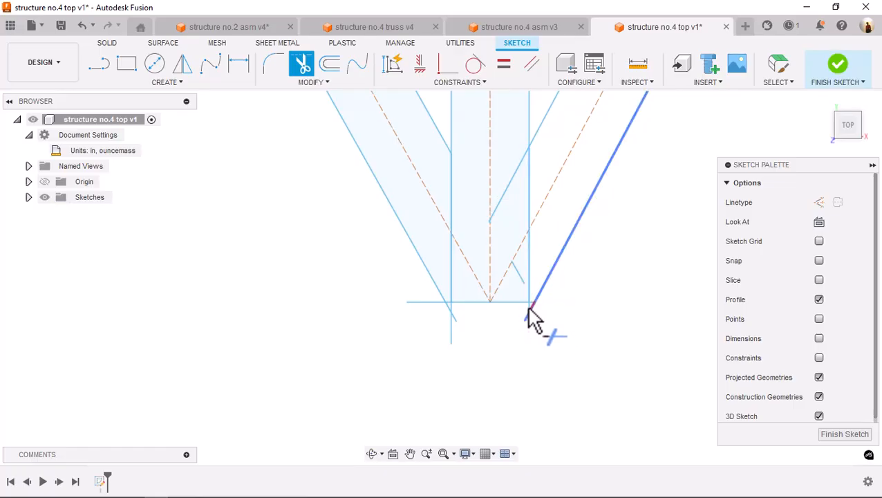
left_click(532, 318)
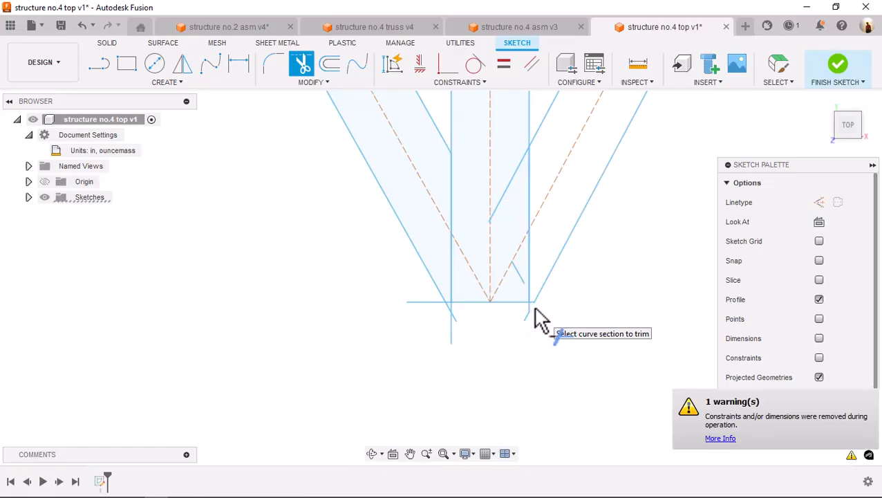
left_click(451, 315)
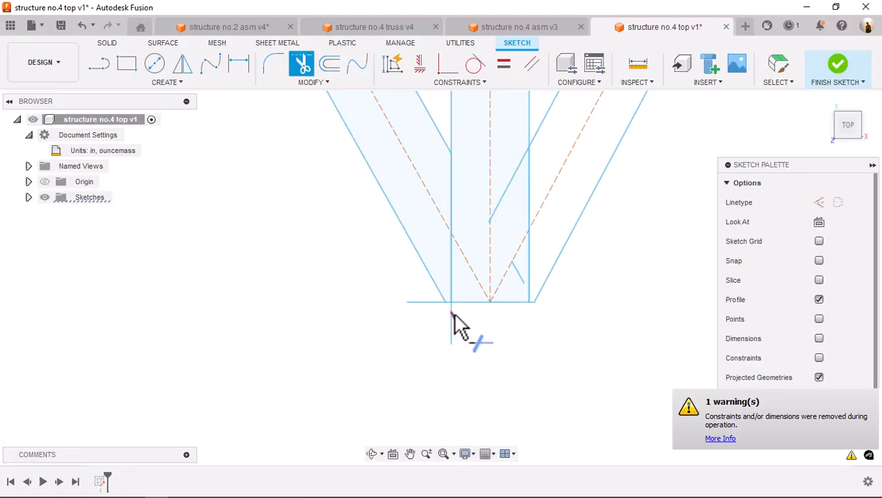
left_click(453, 322)
Redraw a vertical line about 0.29 in long down the second member's left edge, from the inner brace line to below the lower edge
key("s")
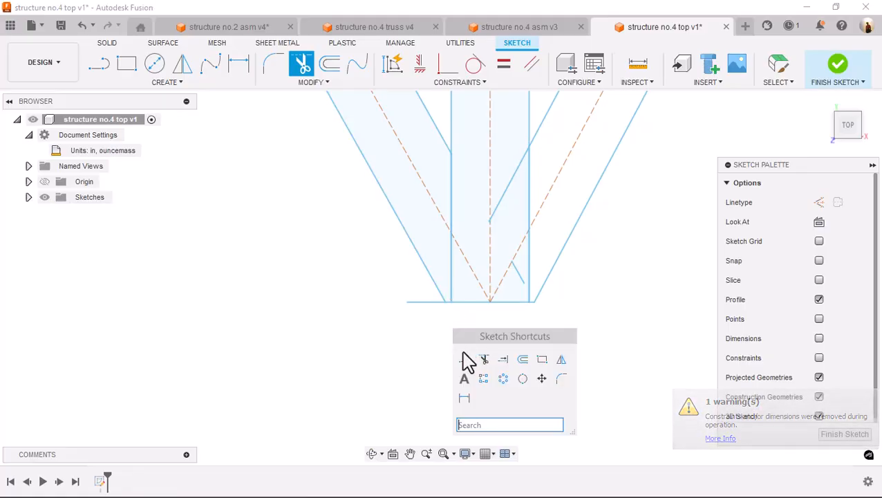
left_click(463, 359)
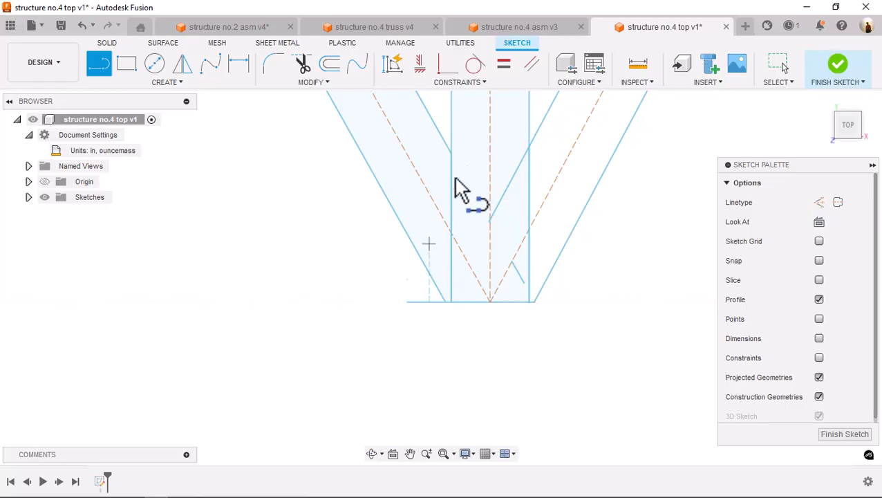
left_click(451, 152)
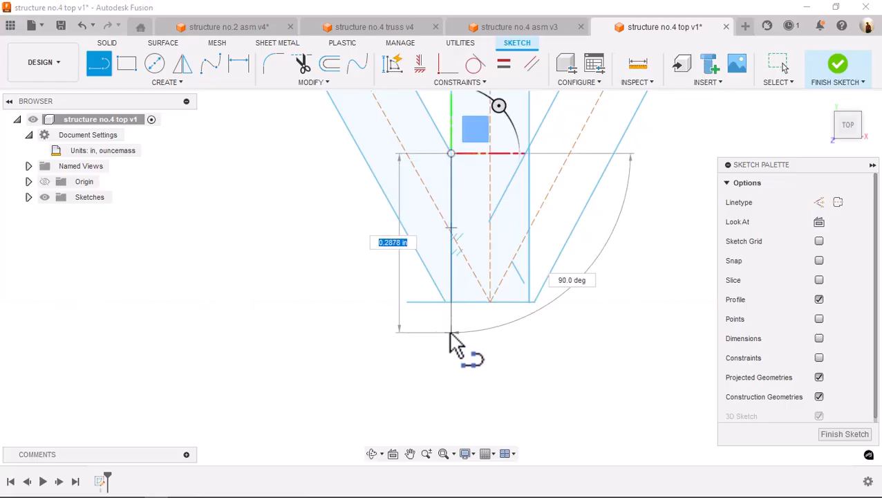
left_click(451, 333)
key("Escape")
Trim the second member's overhanging vertical line, the left horizontal excess and the right inner brace line's end inside the member
key("s")
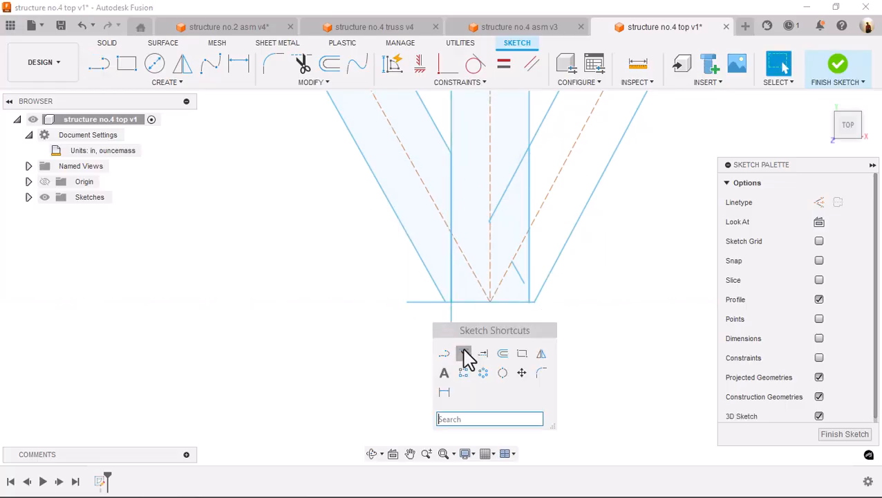
left_click(459, 354)
left_click(453, 324)
left_click(420, 305)
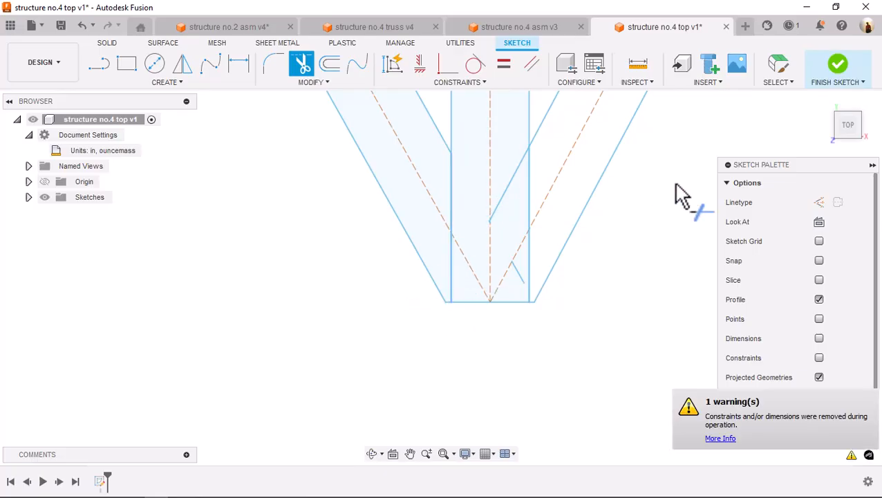
scroll(592, 253, "down", 6)
middle_click_drag(596, 251, 606, 279)
scroll(615, 360, "up", 5)
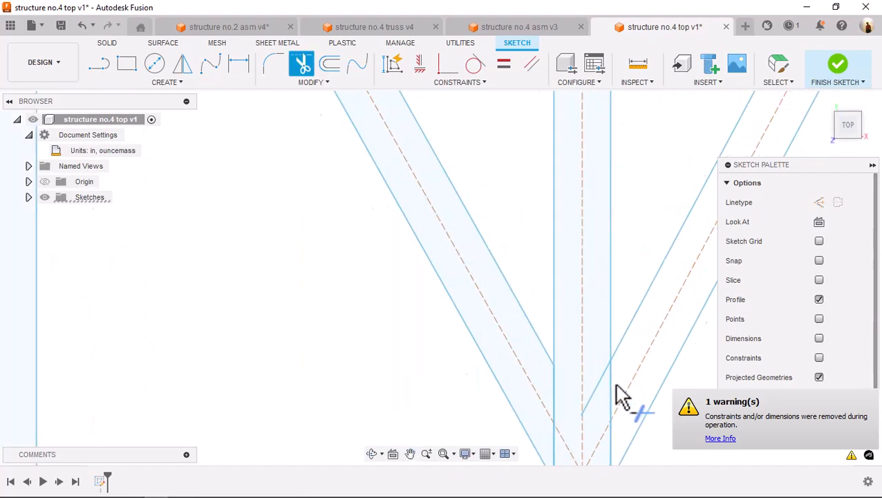
left_click(592, 400)
Draw a short horizontal line outward from the third member's upper left corner, past the outer brace line
scroll(626, 346, "down", 2)
scroll(622, 336, "down", 5)
middle_click_drag(617, 255, 485, 286)
scroll(604, 202, "up", 5)
scroll(603, 201, "up", 3)
key("s")
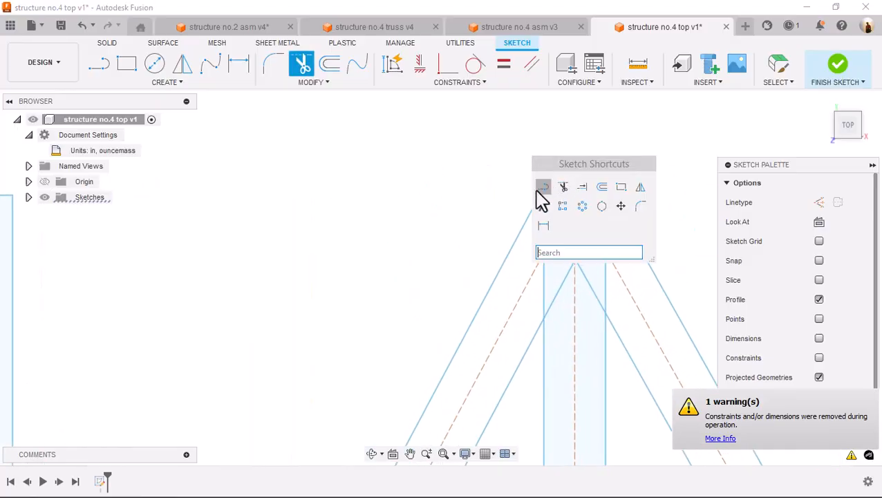
left_click(544, 188)
left_click(544, 195)
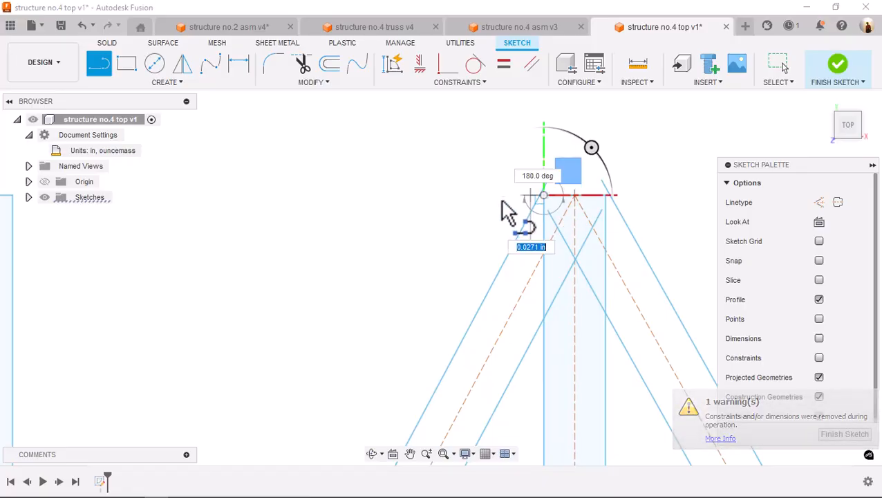
left_click(503, 196)
key("Escape")
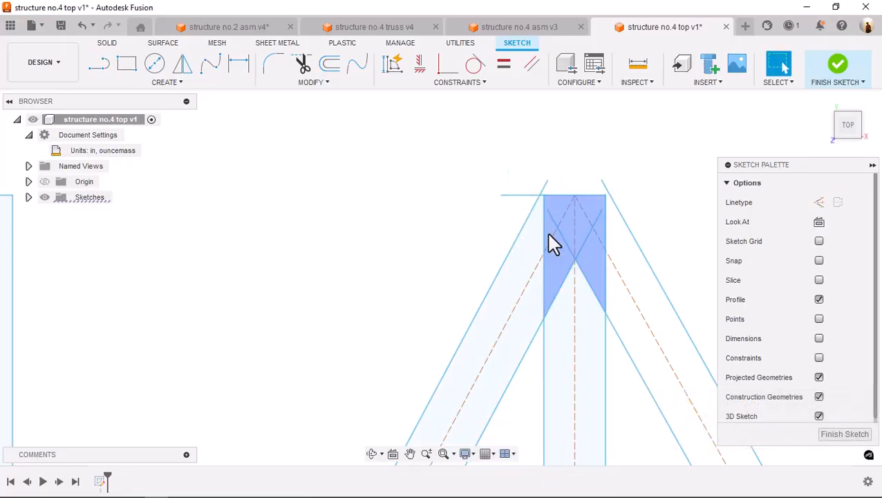
Draw a vertical line up the third member's left edge, from the inner brace line to above the upper edge
key("s")
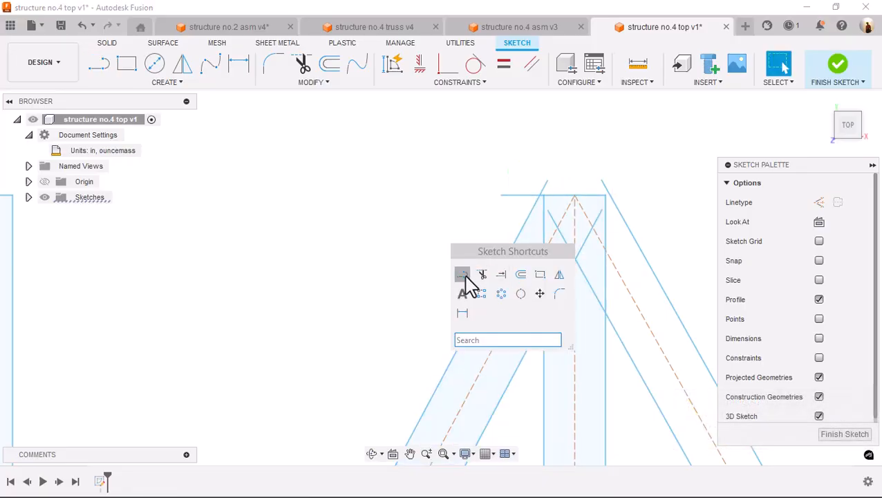
left_click(463, 275)
left_click(545, 318)
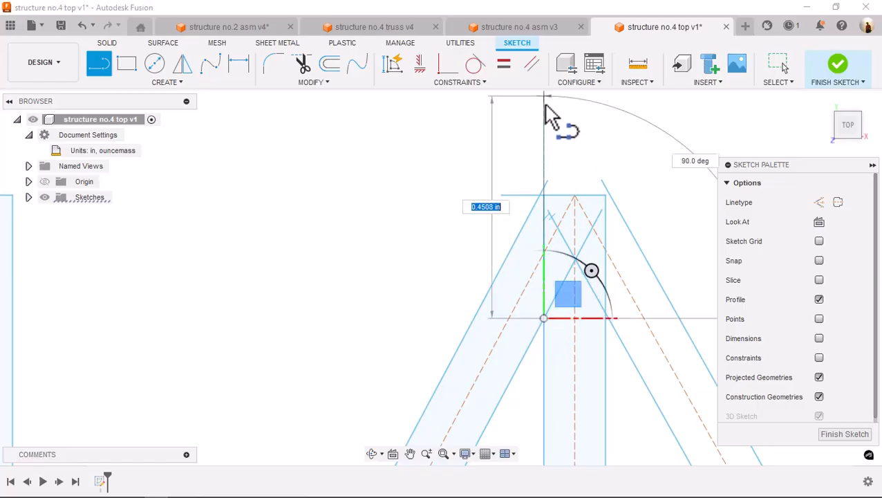
left_click(543, 134)
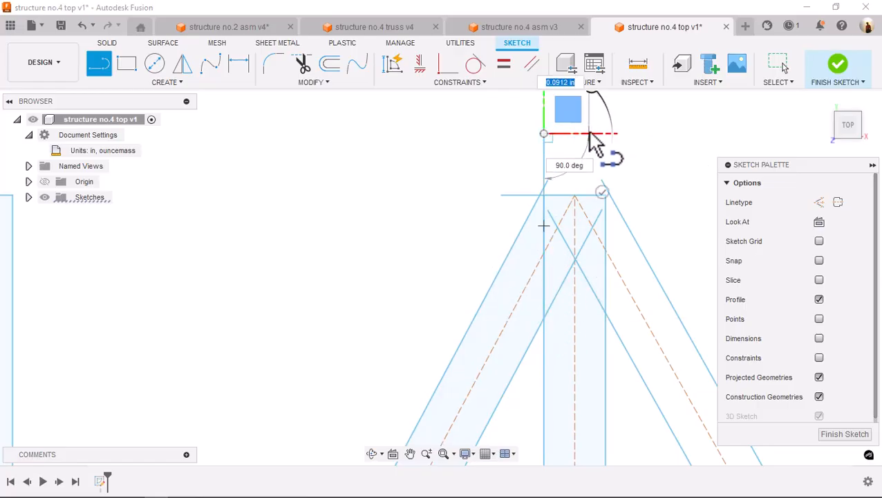
key("Escape")
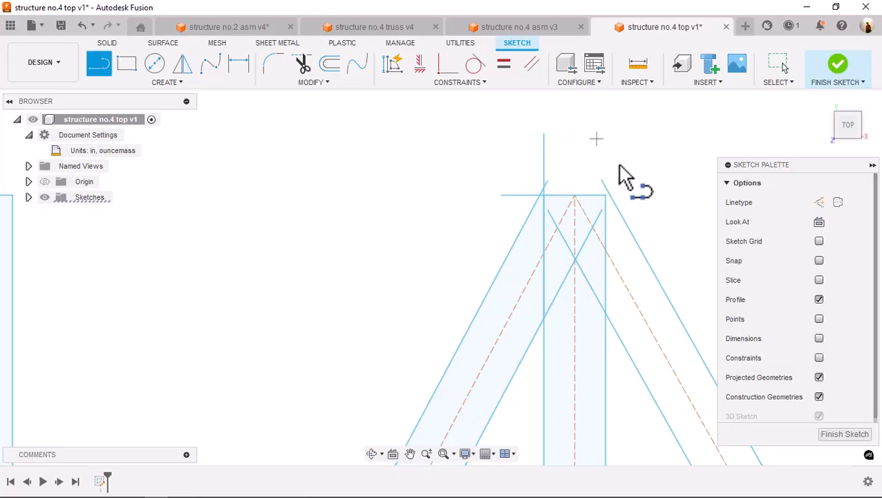
Draw a vertical line up the third member's right edge, from the inner brace line to above the upper edge
left_click(605, 314)
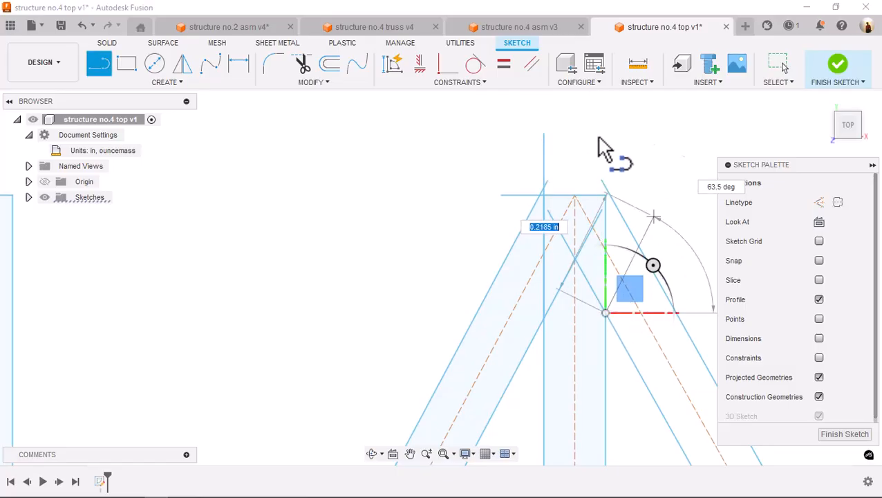
left_click(607, 142)
key("Escape")
Trim the brace, vertical and horizontal line overhangs around the third member's upper left corner
scroll(573, 163, "up", 3)
key("s")
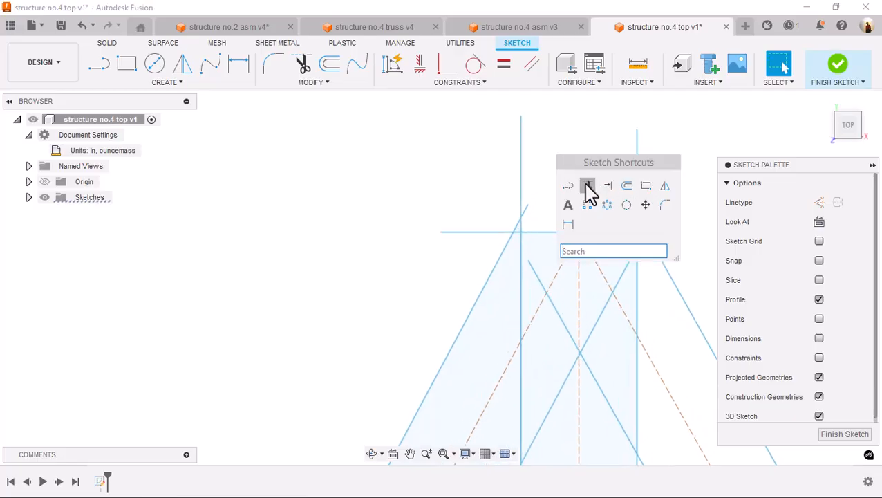
left_click(587, 185)
left_click(525, 219)
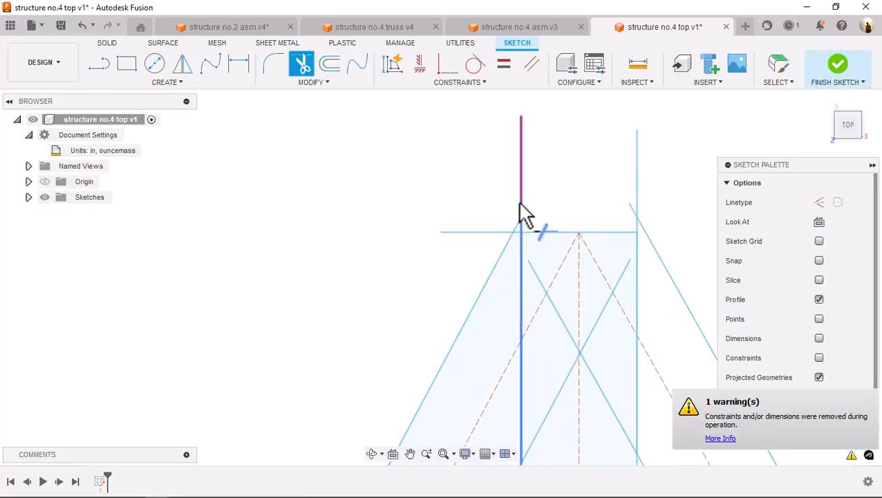
left_click(522, 232)
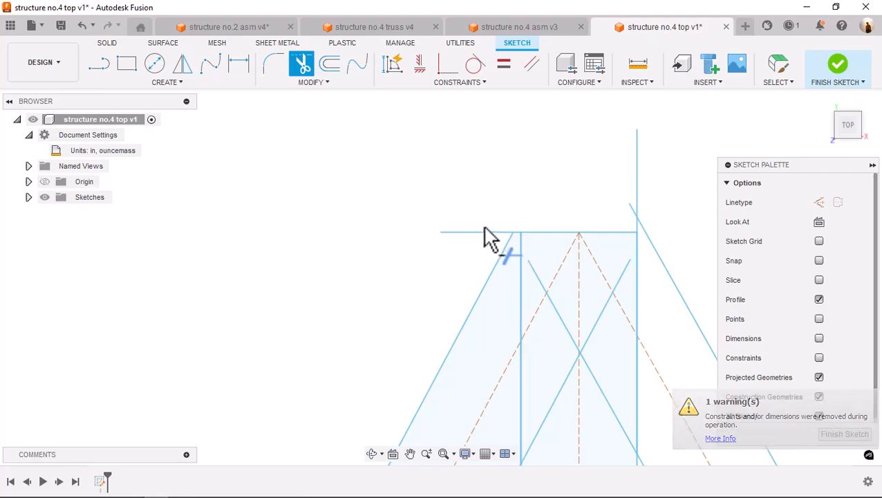
left_click(486, 244)
Trim away the crossing inner brace line segments that lie inside the third member
middle_click_drag(553, 220, 512, 40)
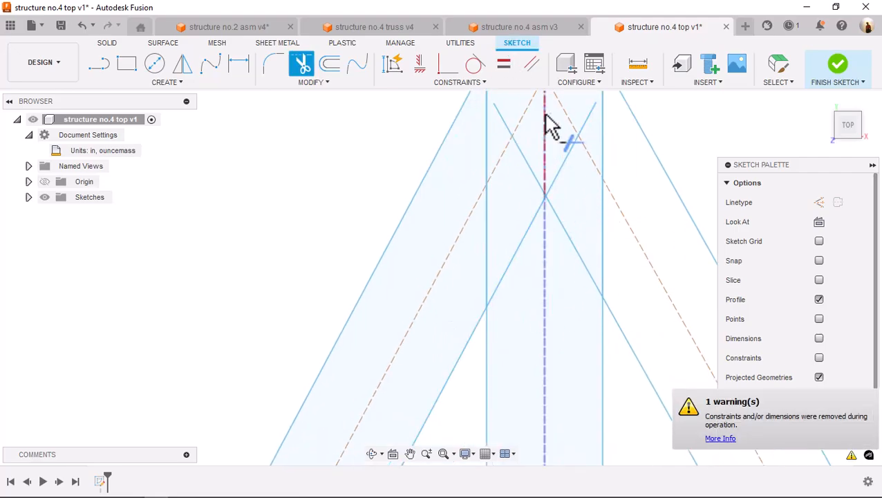
left_click(524, 151)
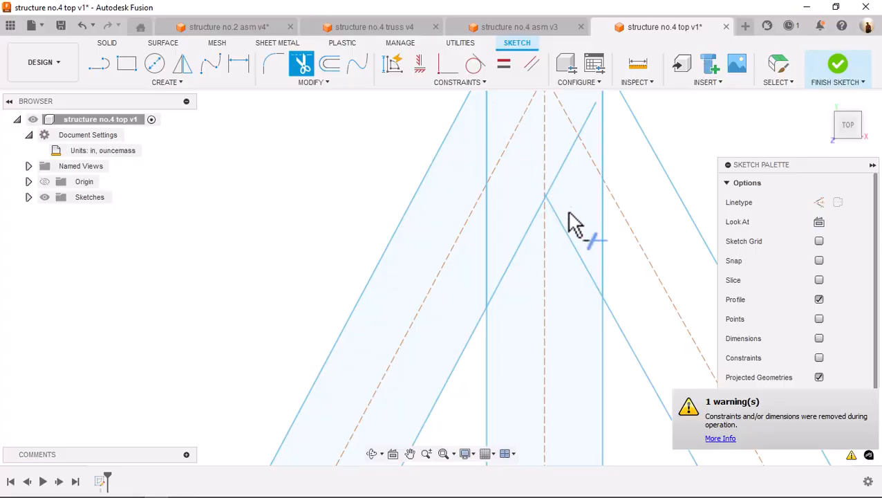
left_click(566, 232)
left_click(524, 249)
left_click(572, 162)
left_click(587, 126)
scroll(594, 157, "down", 3)
middle_click_drag(579, 172, 493, 231)
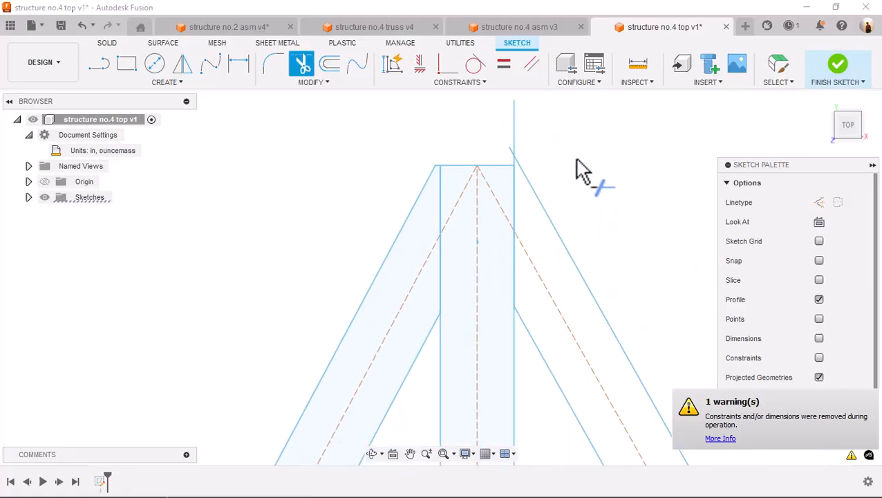
Trim the brace and vertical line overhangs above the third member's upper right corner
key("s")
left_click(606, 191)
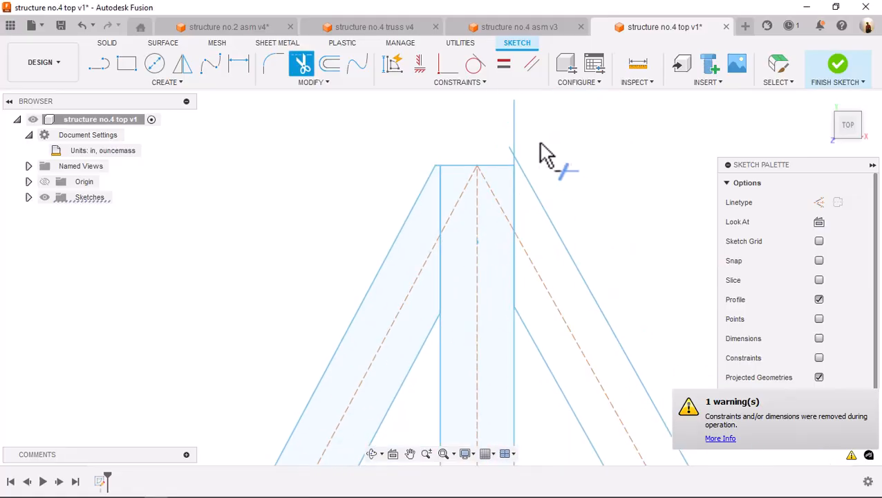
left_click(508, 160)
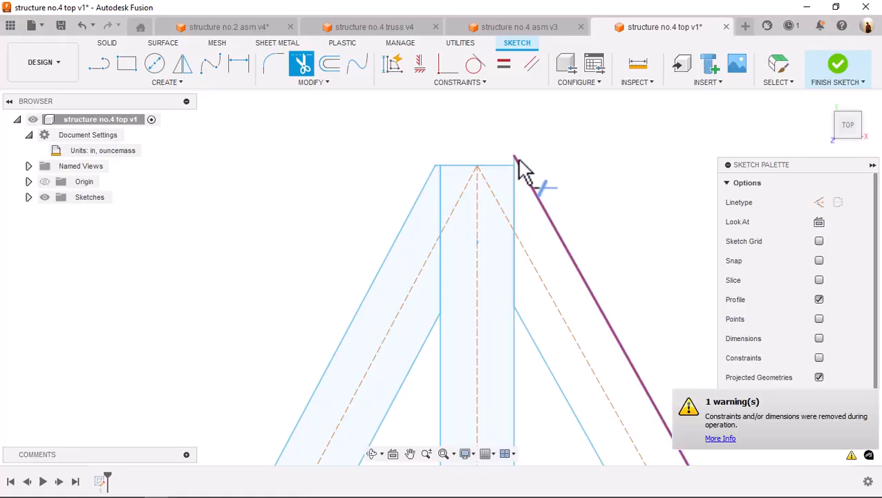
left_click(519, 162)
Draw a horizontal line about 0.04 in long outward from the third member's upper right corner, past the outer brace line
scroll(522, 157, "up", 3)
key("s")
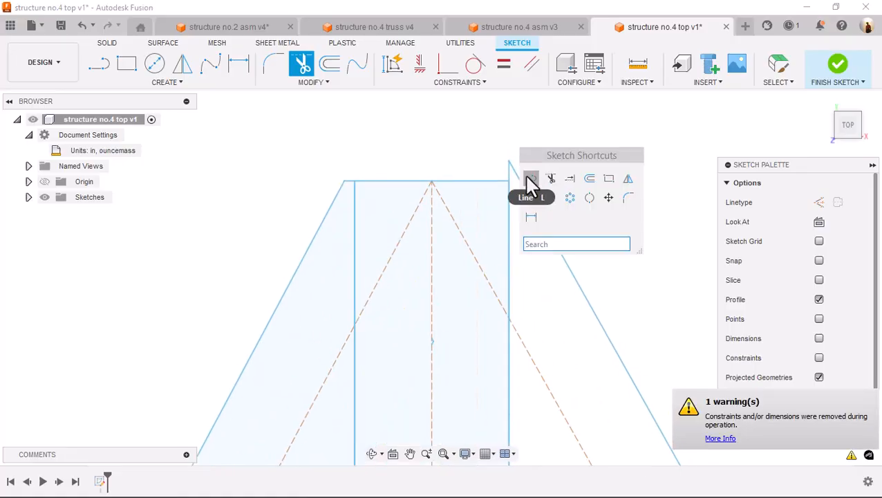
left_click(530, 179)
left_click(509, 181)
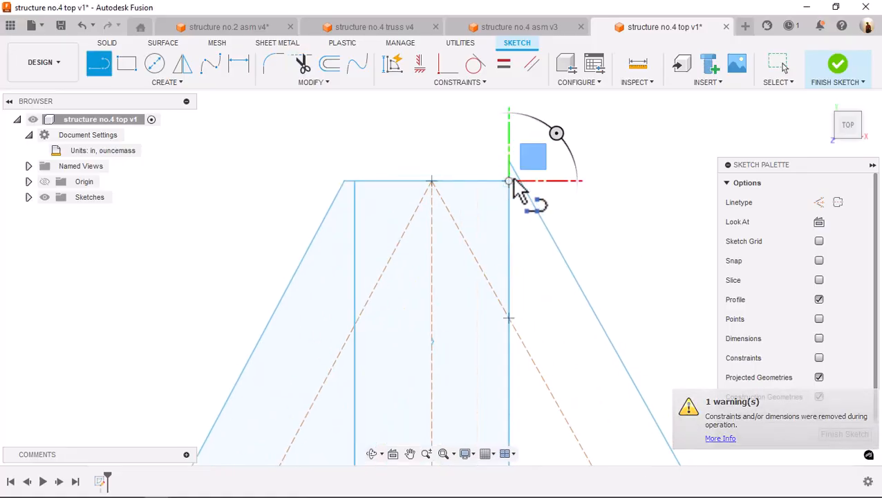
left_click(557, 181)
key("Escape")
Trim the right horizontal excess and the remaining brace and vertical peak above the third member's upper edge
key("s")
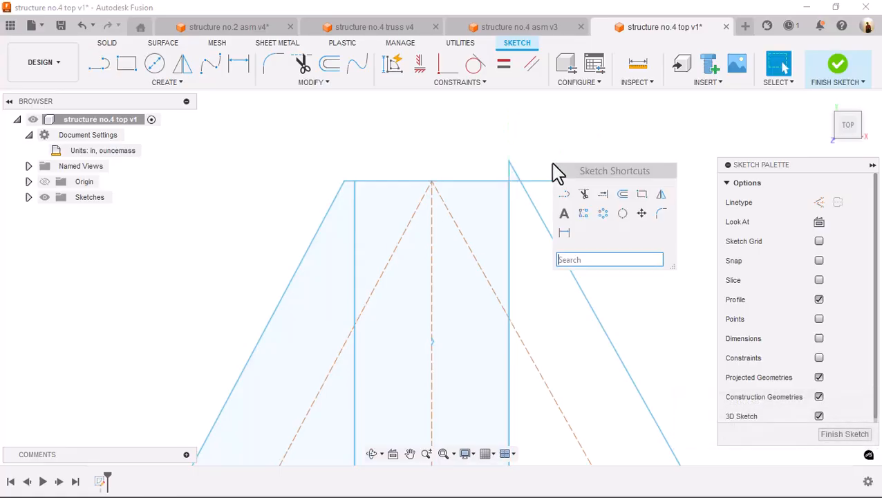
left_click(583, 196)
left_click(546, 183)
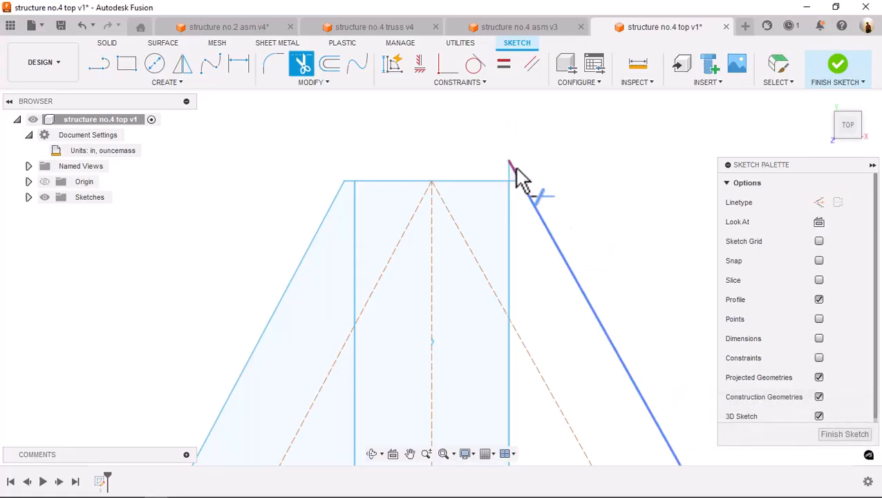
left_click(511, 172)
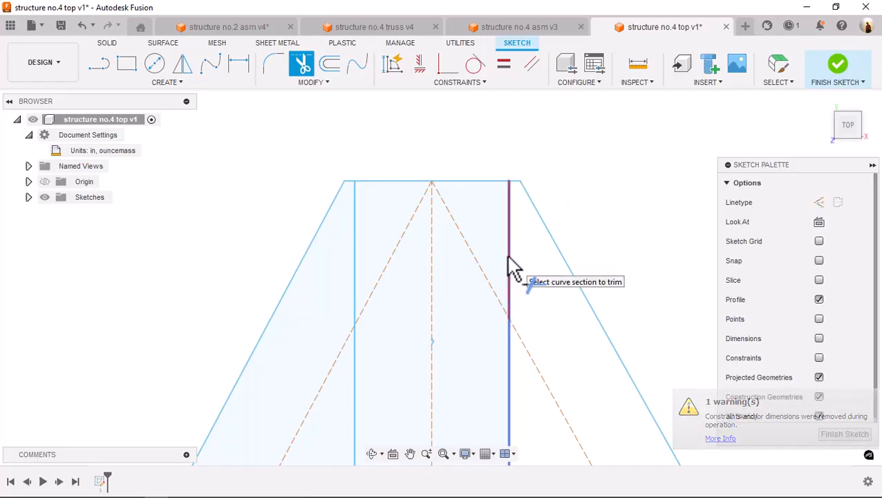
Trim the inner brace line's end that lies inside the fourth member near its lower edge
scroll(527, 269, "down", 3)
middle_click_drag(526, 270, 522, 157)
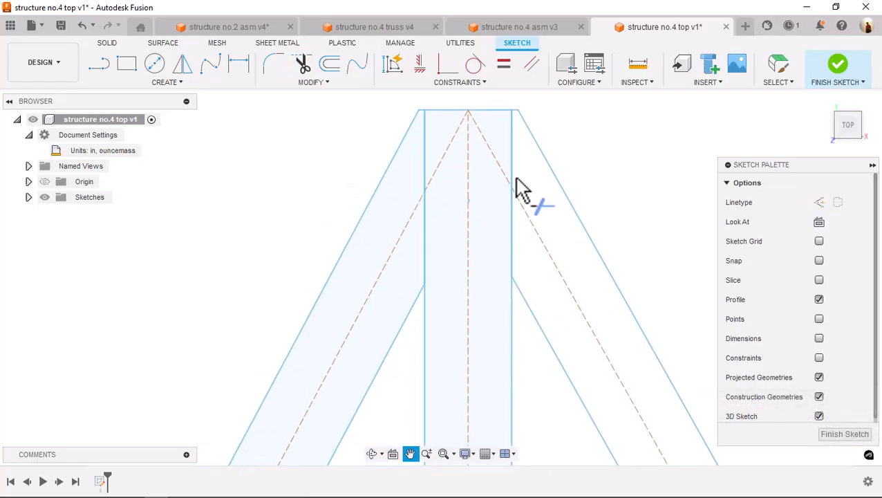
scroll(665, 236, "down", 5)
mouse_move(670, 253)
middle_mouse_down()
mouse_move(300, 199)
mouse_move(308, 228)
middle_mouse_up()
scroll(404, 295, "up", 5)
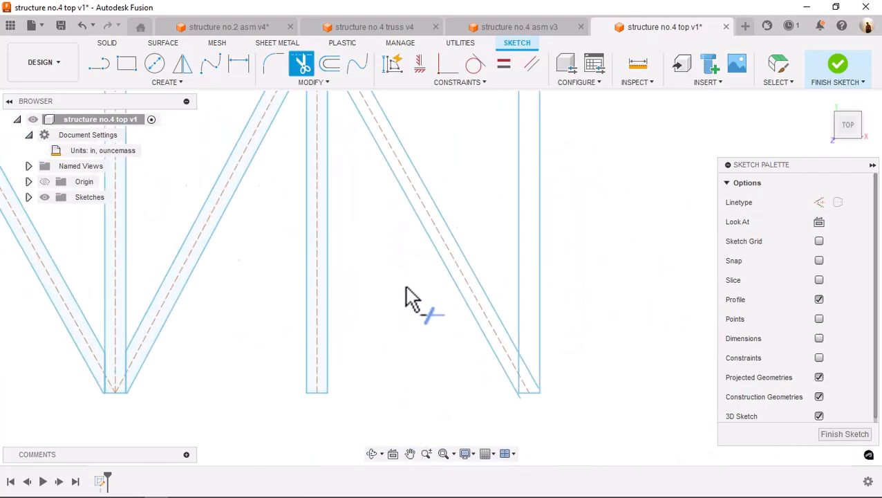
middle_click_drag(408, 299, 343, 162)
key("s")
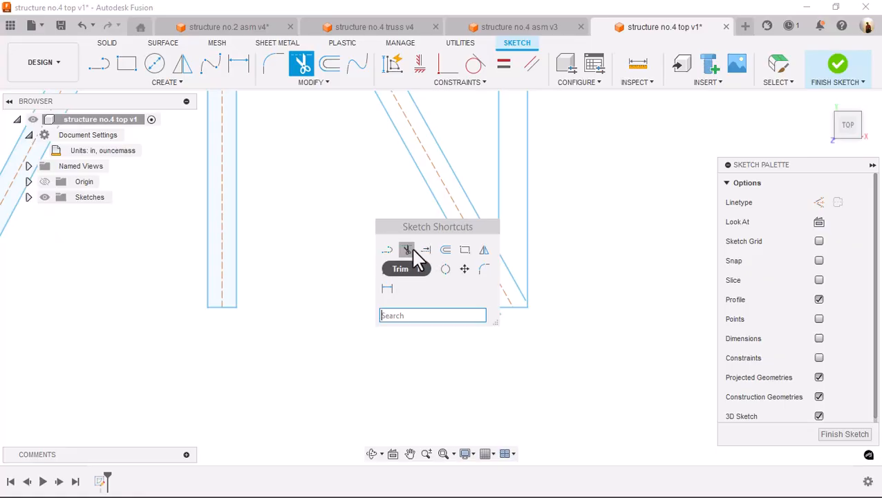
left_click(413, 249)
left_click(507, 276)
scroll(491, 325, "up", 2)
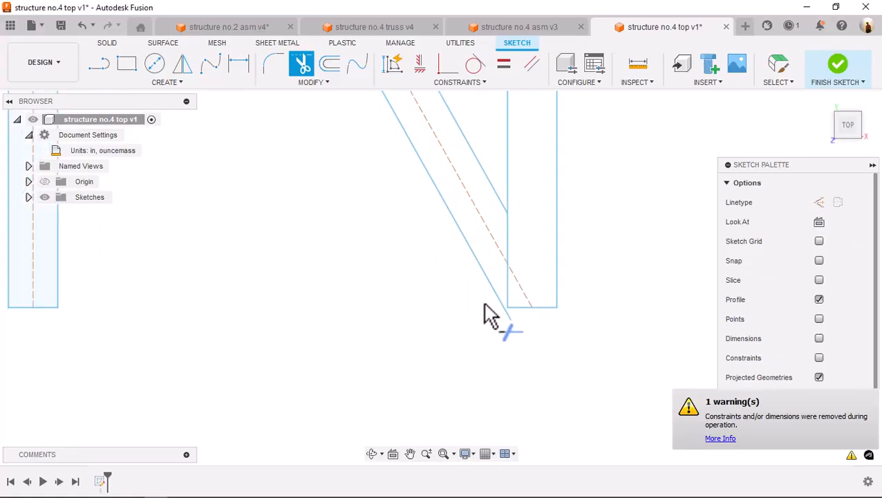
Draw a vertical line about 0.34 in long down the fourth member's left edge, from the inner brace line to below the lower edge
key("s")
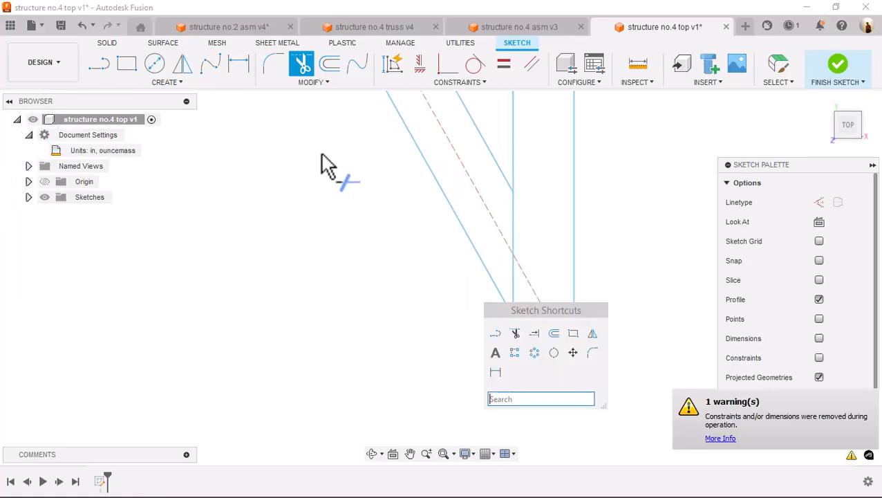
left_click(494, 333)
left_click(512, 191)
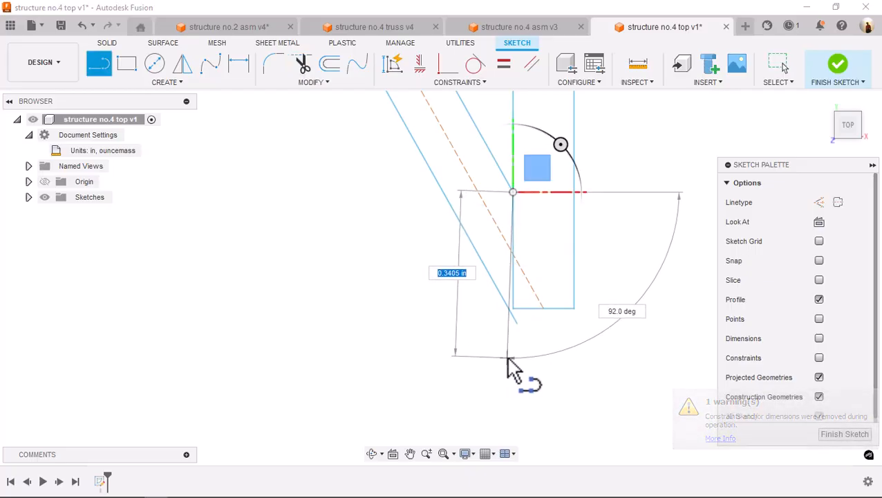
left_click(510, 359)
key("Escape")
scroll(472, 299, "up", 3)
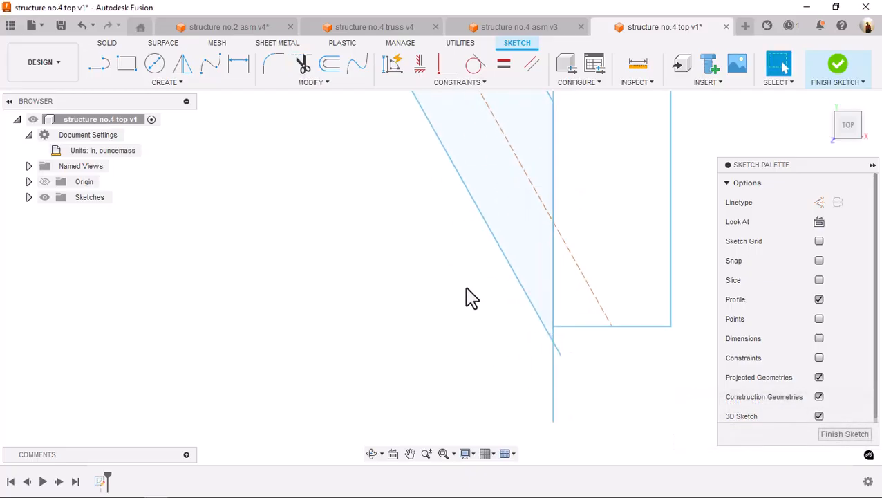
key("s")
left_click(479, 330)
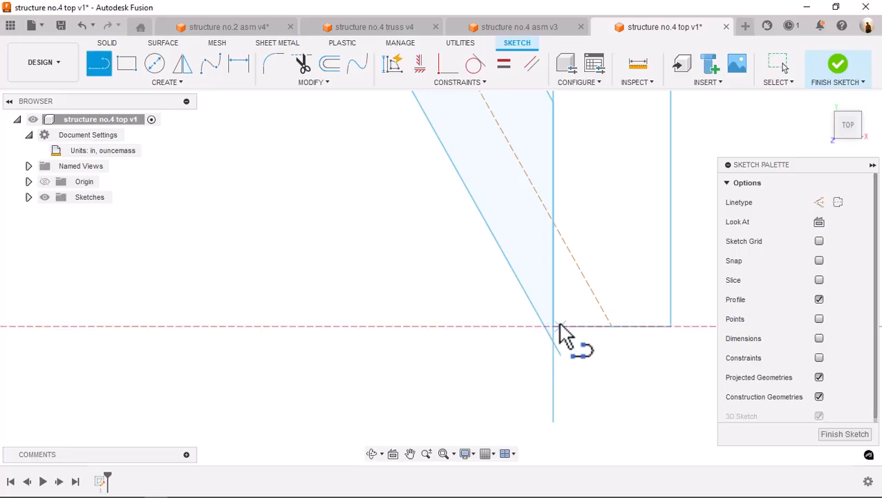
left_click(553, 326)
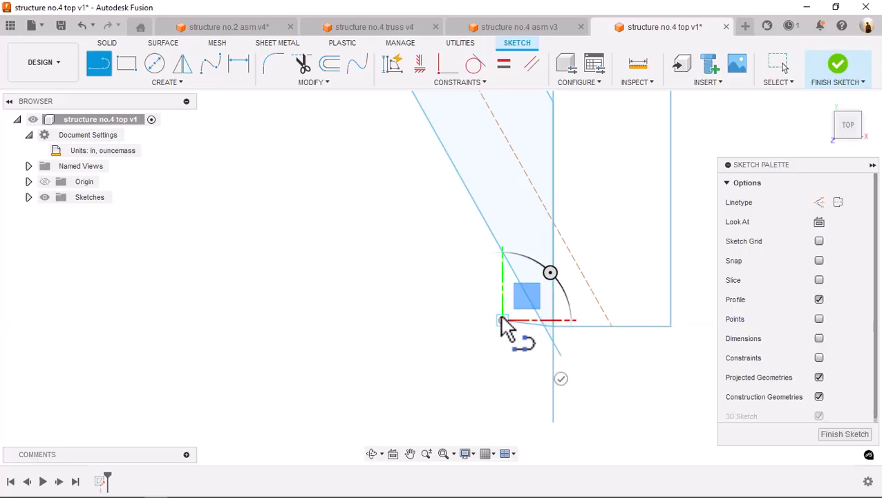
key("Escape")
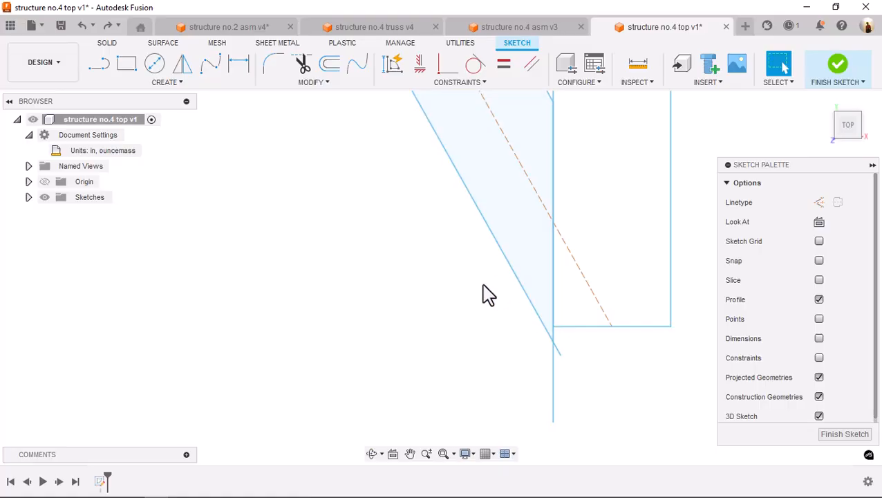
Draw a short horizontal line outward from the fourth member's lower left corner, past the outer brace line
key("l")
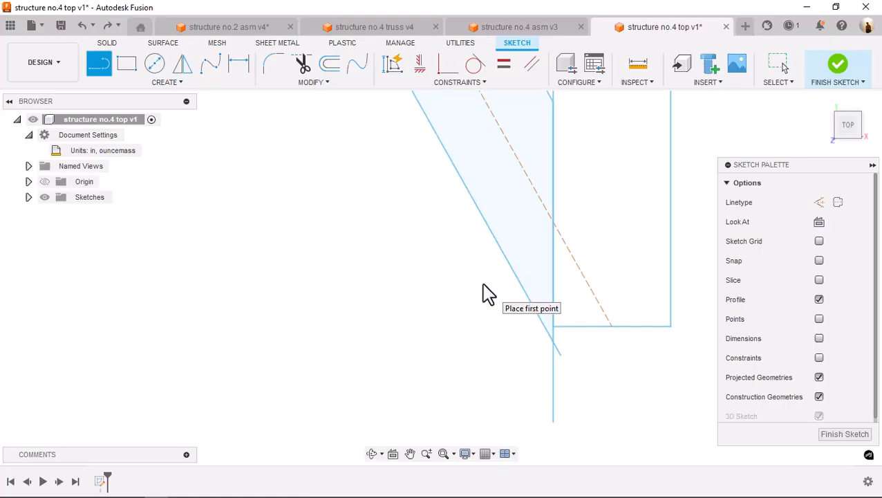
left_click(553, 326)
left_click(488, 326)
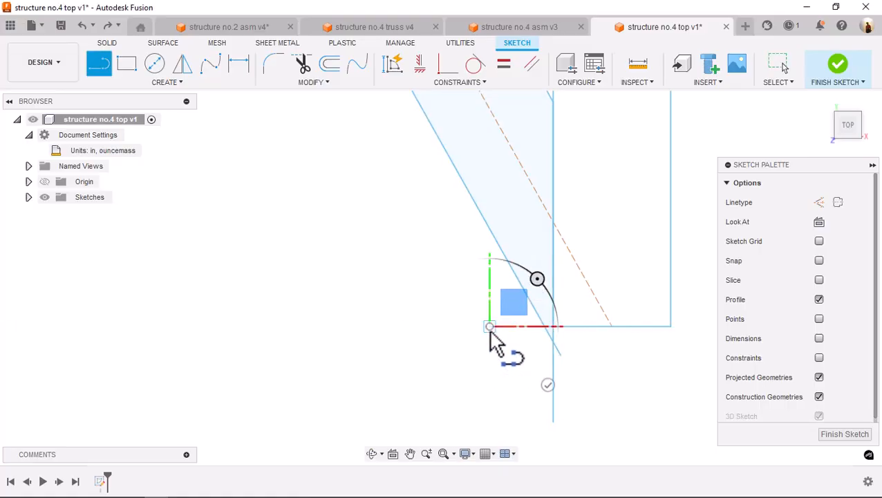
key("Escape")
Trim the horizontal line's outer excess and the brace and vertical line ends below the fourth member's lower edge
key("s")
left_click(514, 354)
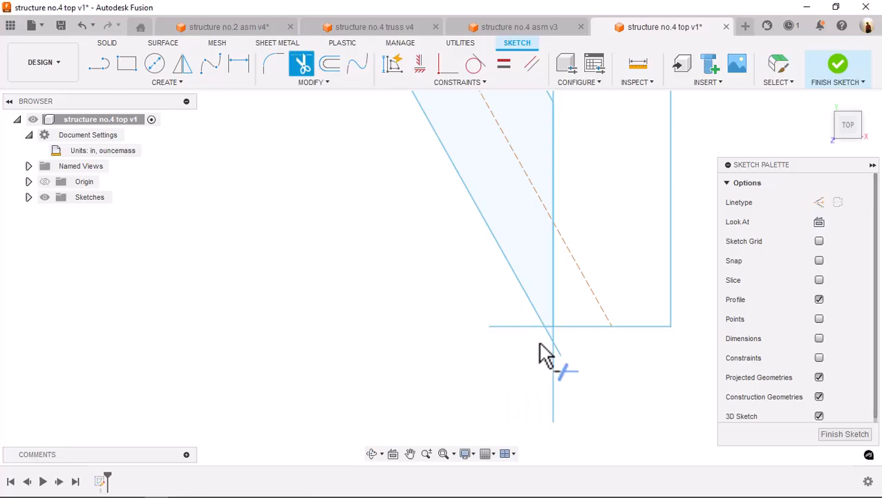
left_click(557, 355)
left_click(553, 354)
Draw a horizontal line about 0.4 in long from the fourth member's upper left corner across its open upper end
scroll(520, 358, "down", 3)
mouse_move(550, 221)
middle_mouse_down()
mouse_move(556, 399)
mouse_move(563, 378)
middle_mouse_up()
scroll(607, 131, "down", 4)
middle_click_drag(612, 123, 589, 262)
scroll(595, 170, "up", 4)
key("s")
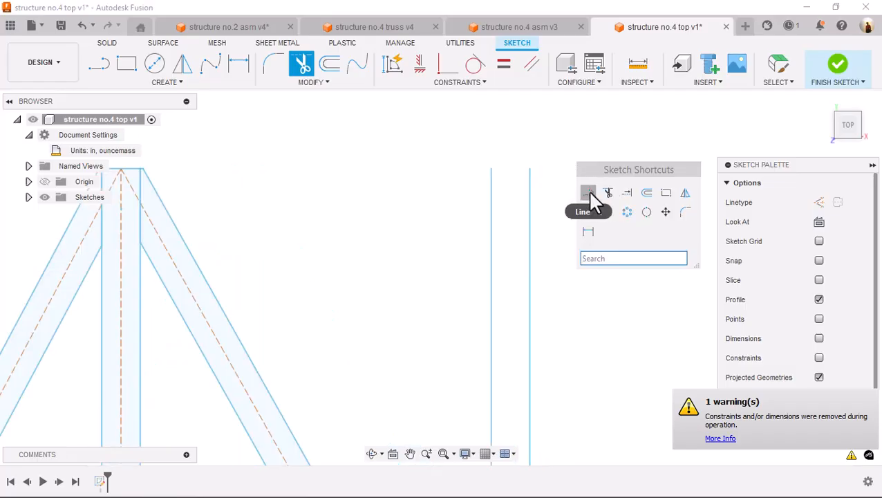
left_click(588, 193)
left_click(491, 169)
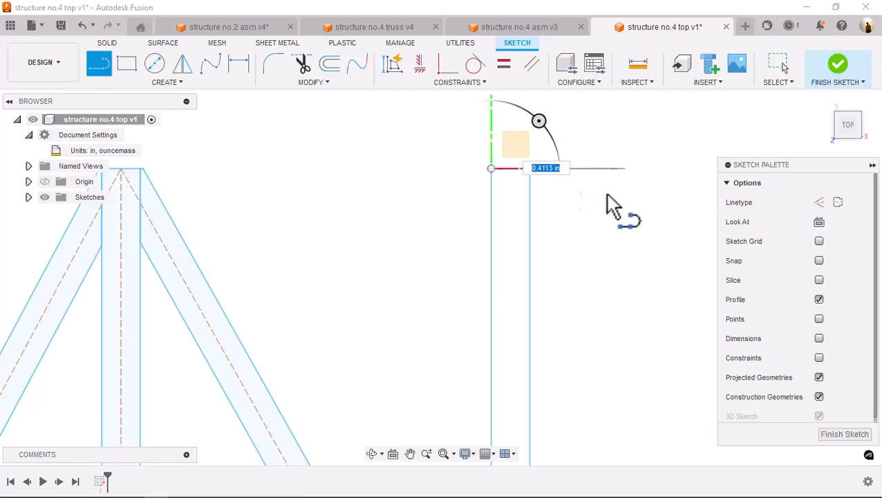
left_click(612, 173)
Trim the closing line's excess beyond the fourth member's right edge and the leftover slanted construction line near the origin
key("s")
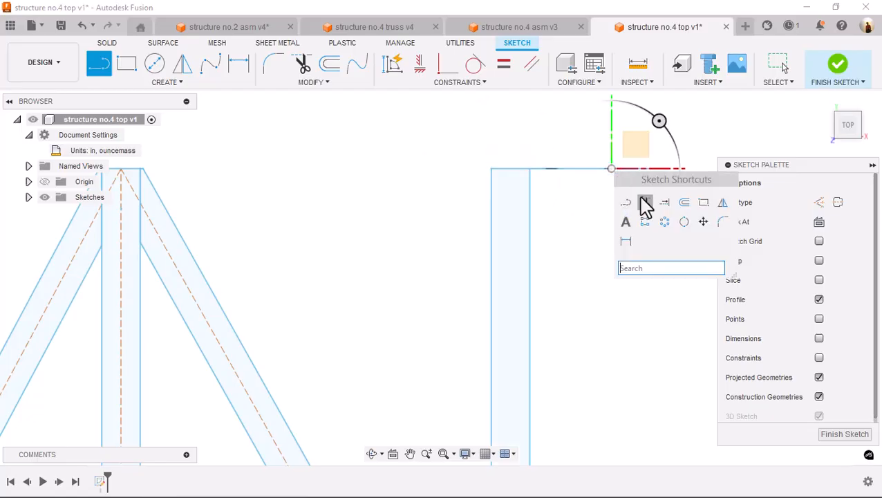
left_click(645, 203)
scroll(561, 197, "down", 5)
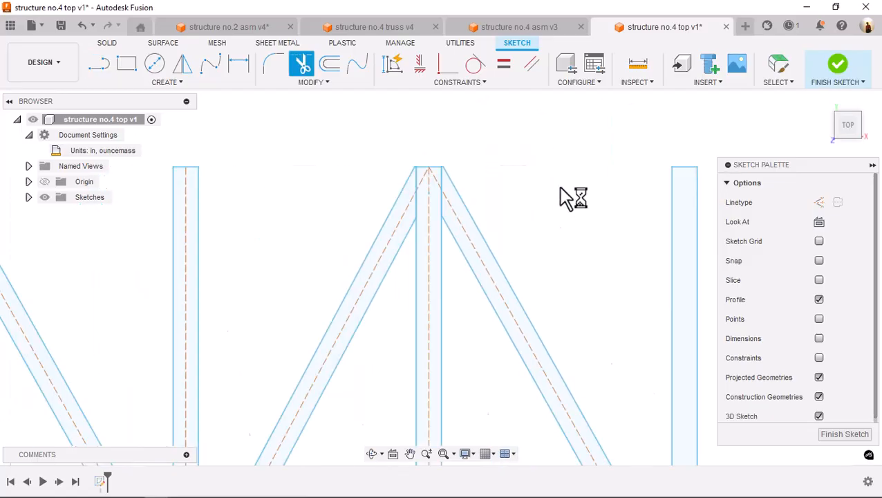
mouse_move(548, 220)
middle_mouse_down()
mouse_move(510, 149)
mouse_move(528, 176)
middle_mouse_up()
scroll(265, 218, "down", 4)
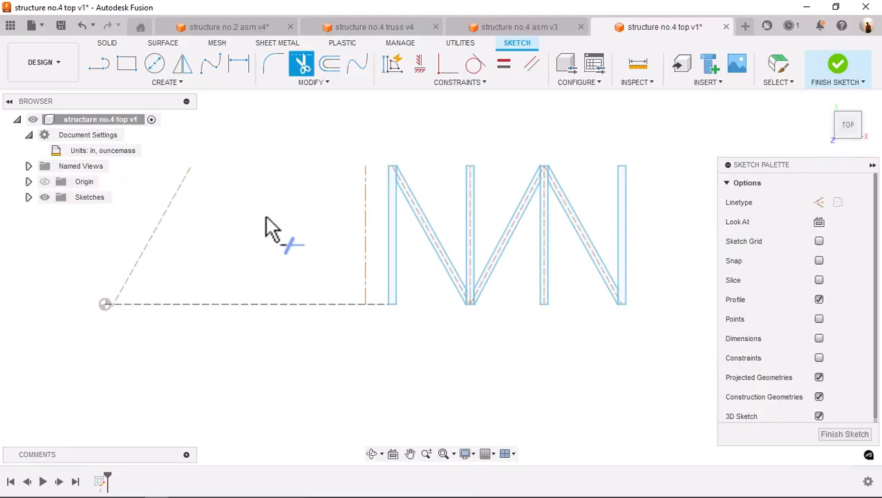
left_click(194, 190)
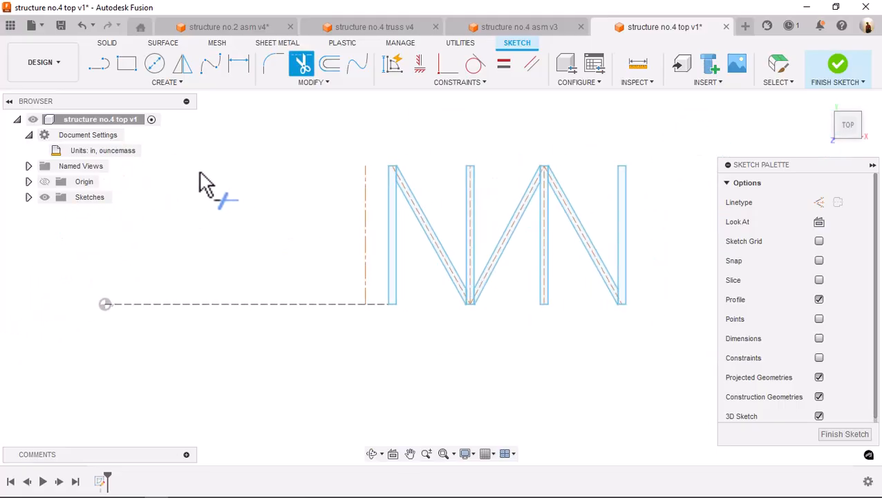
scroll(398, 201, "down", 1)
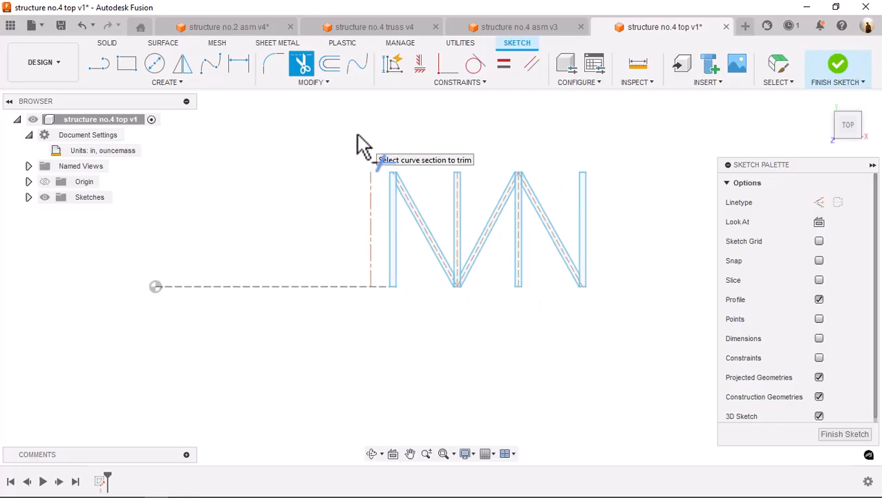
Mirror the four cross members and their zigzag braces about the vertical construction centerline
key("Escape")
mouse_move(377, 145)
left_mouse_down()
mouse_move(524, 276)
mouse_move(604, 308)
left_mouse_up()
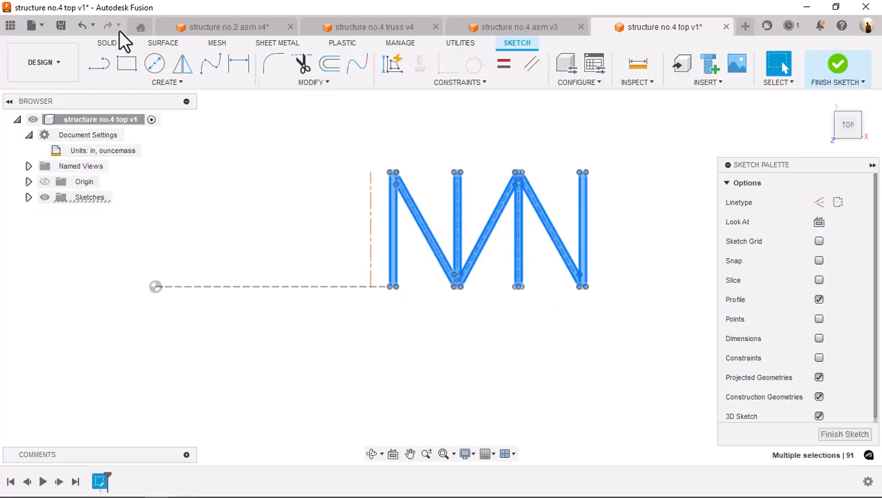
left_click(182, 64)
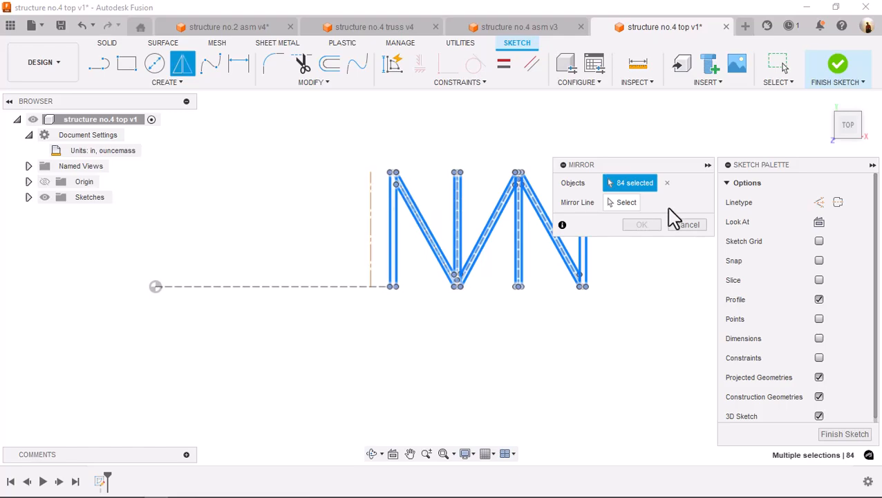
left_click(618, 202)
left_click(372, 220)
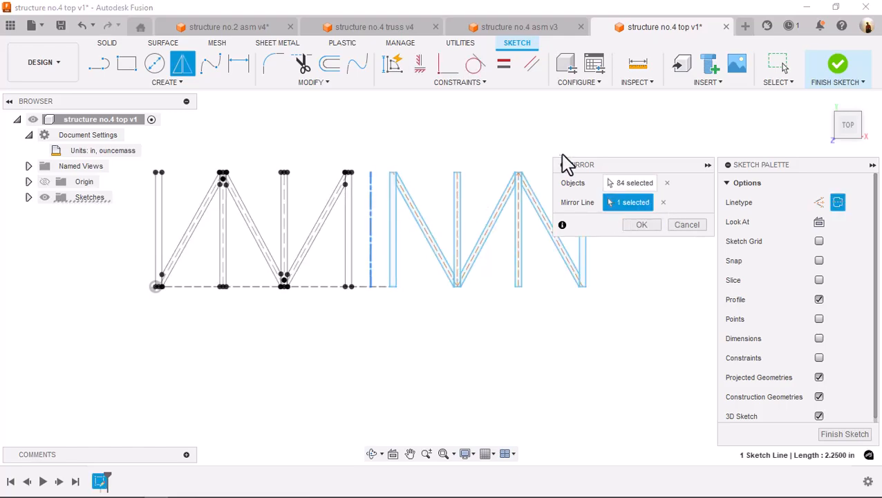
left_click(650, 225)
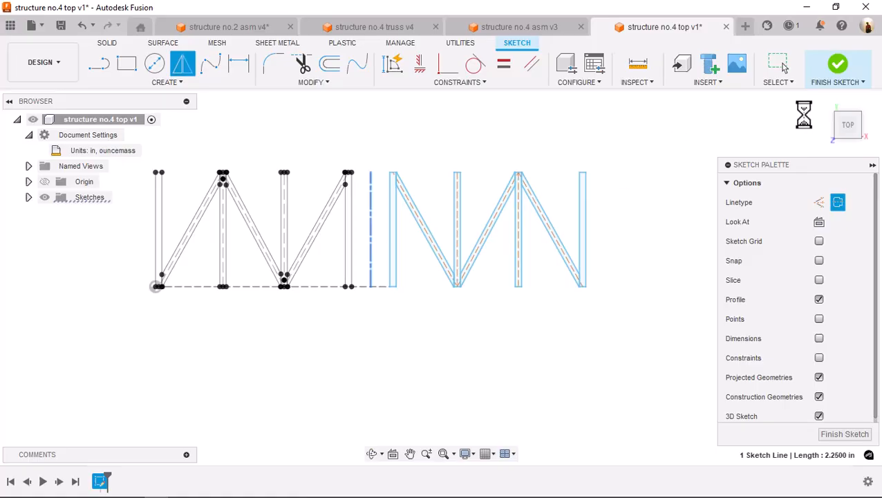
Extrude all 14 cross member and brace profiles on both sides of the centerline by 0.125 in as new bodies
left_click(825, 101)
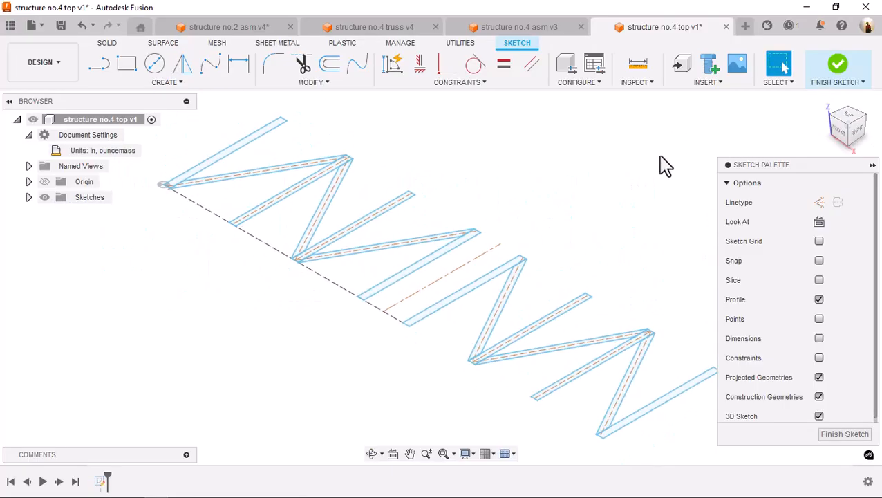
key("e")
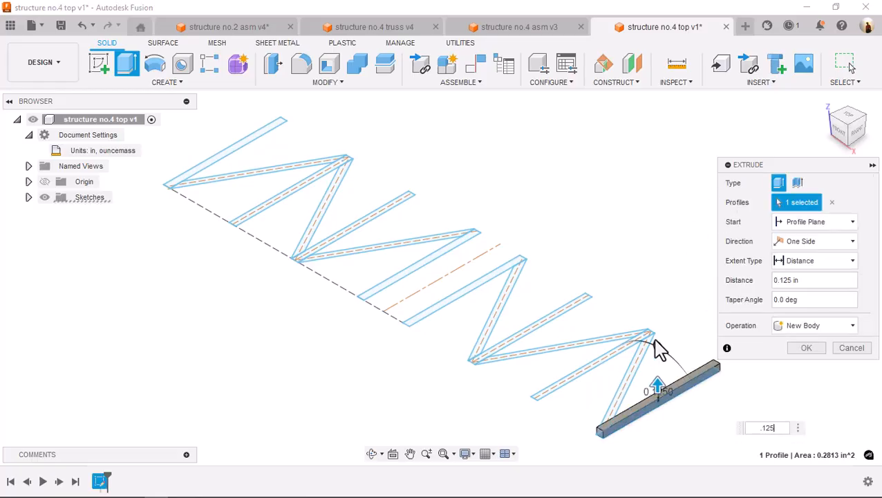
left_click(640, 367)
left_click(588, 344)
left_click(569, 351)
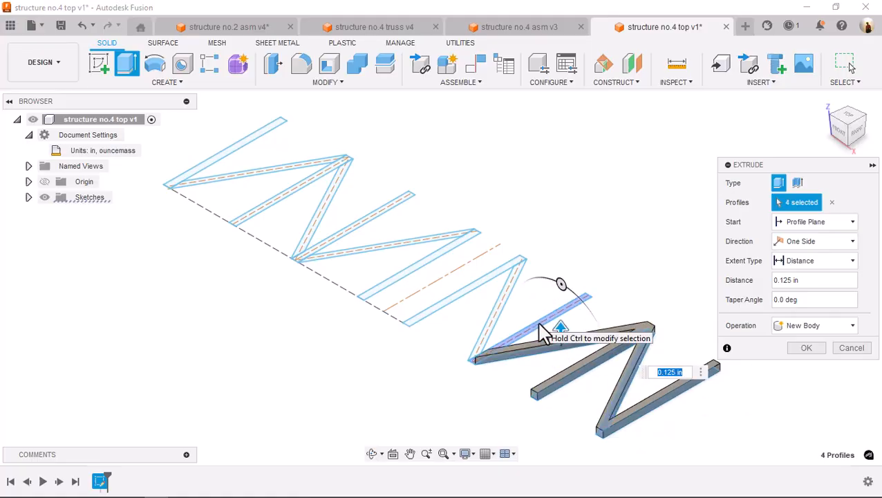
left_click(539, 324)
left_click(504, 302)
left_click(479, 282)
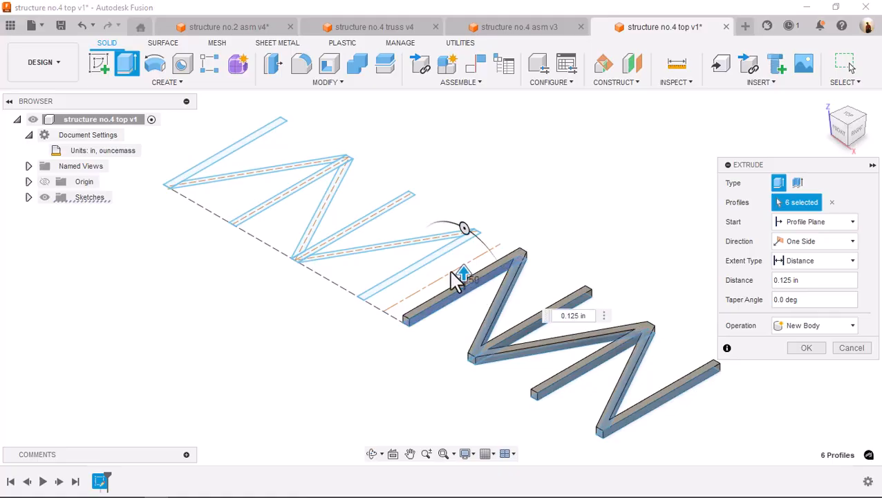
left_click(421, 263)
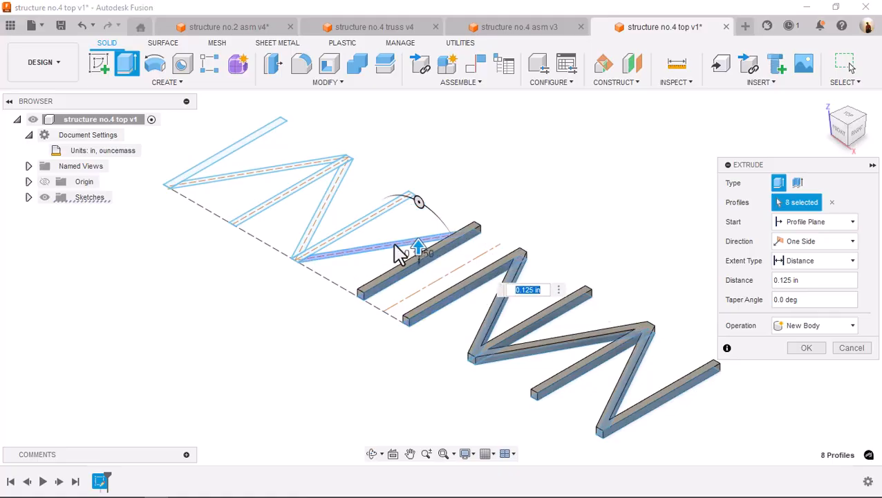
left_click(395, 246)
left_click(365, 217)
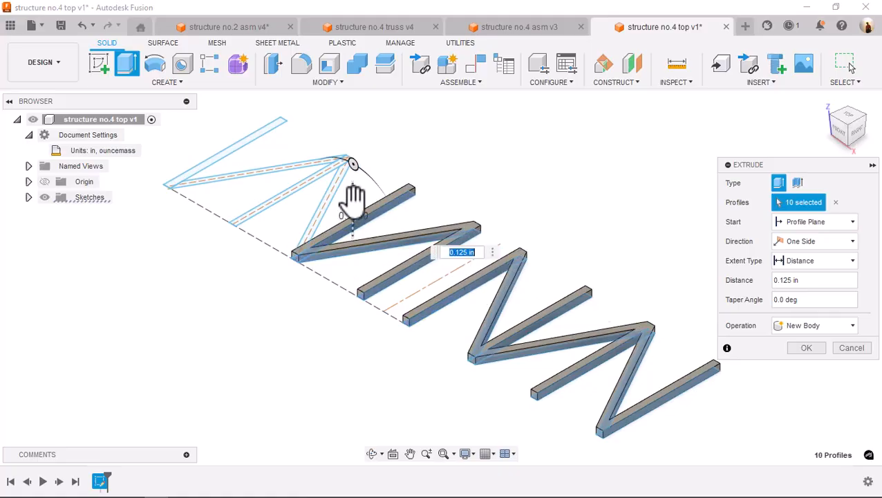
left_click(345, 192)
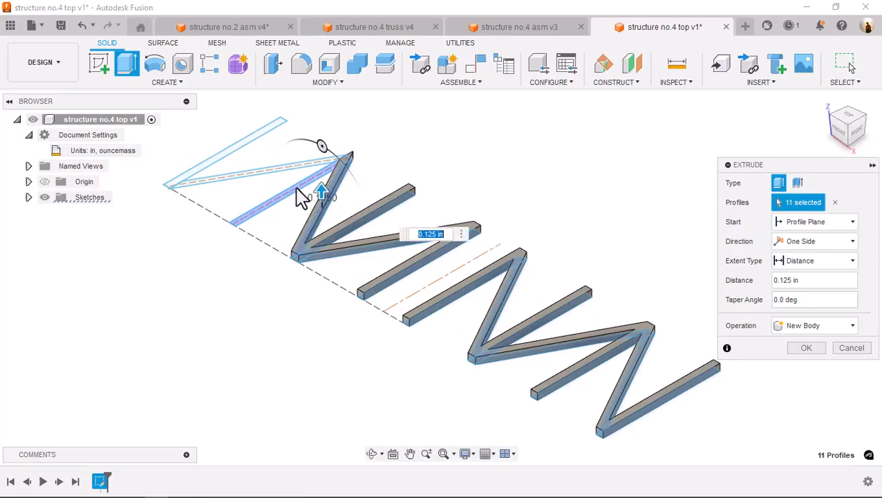
left_click(296, 195)
left_click(272, 173)
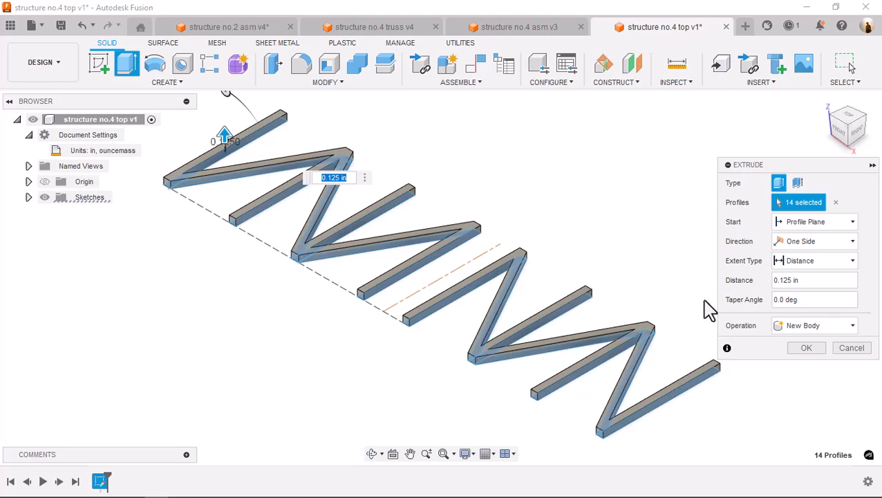
left_click(804, 349)
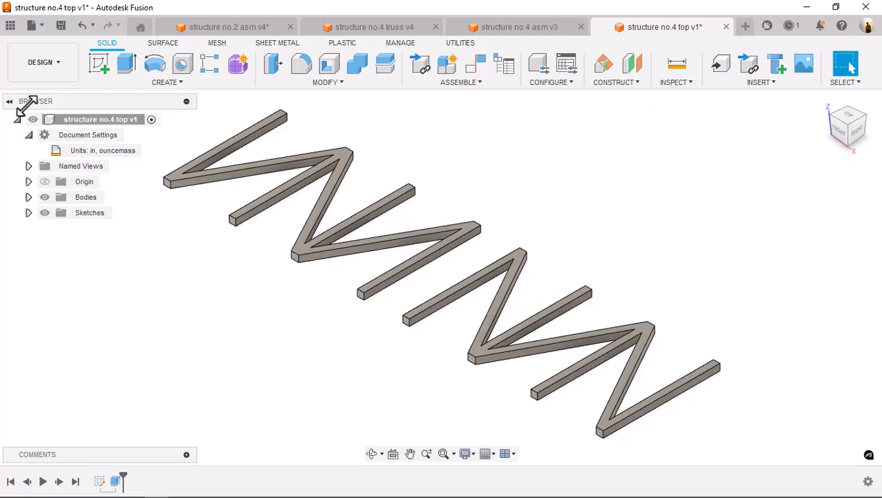
Assign the Oak, Red physical material to the whole part and save it with the version description "User Saved"
right_click(66, 121)
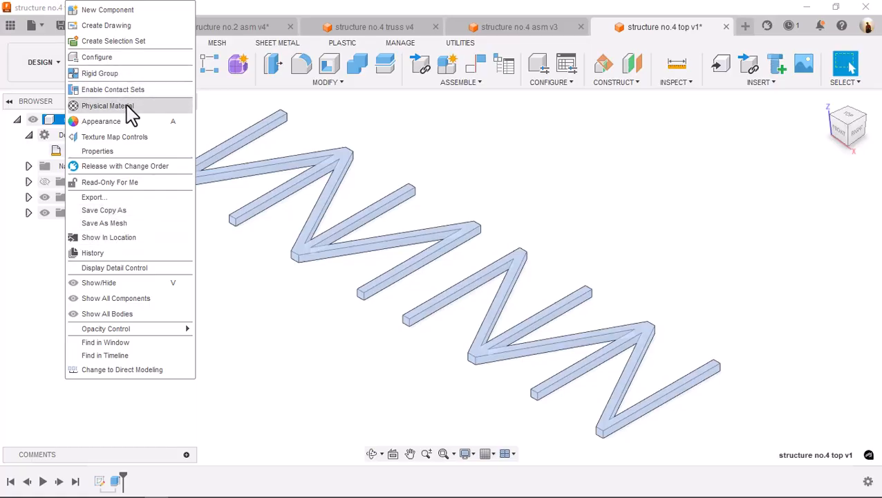
left_click(284, 137)
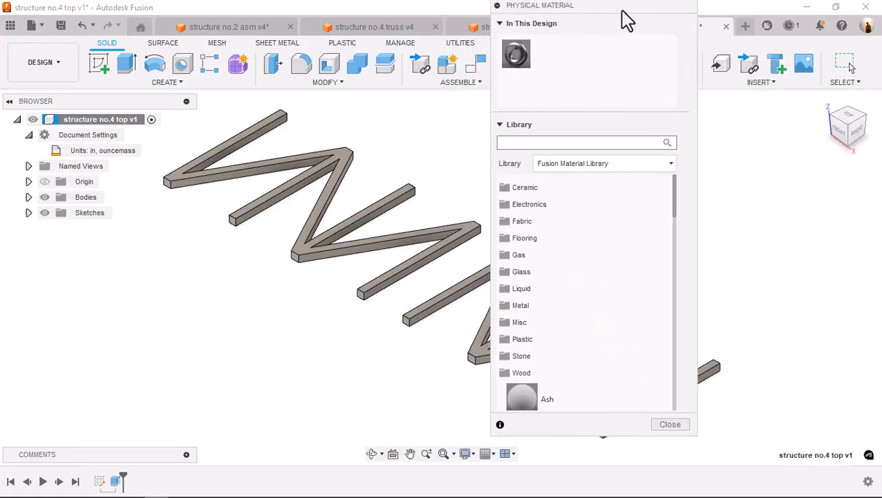
scroll(598, 275, "down", 3)
scroll(594, 273, "down", 5)
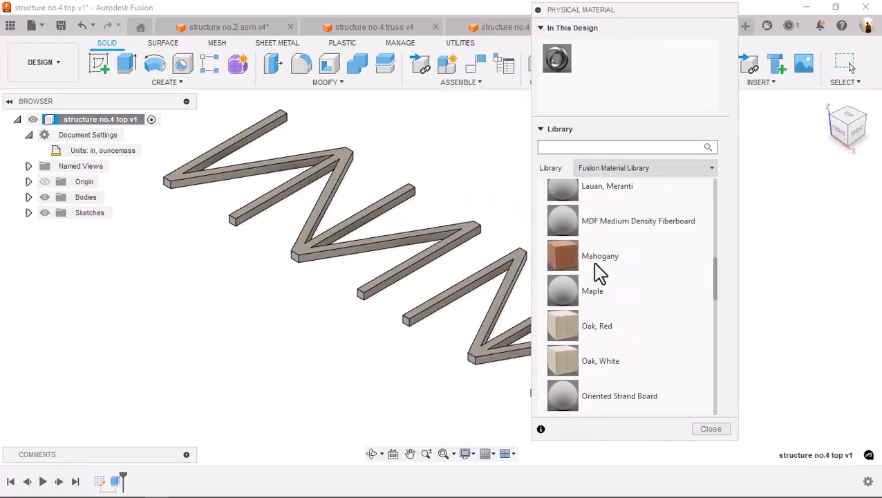
left_click_drag(563, 326, 487, 332)
left_click(710, 430)
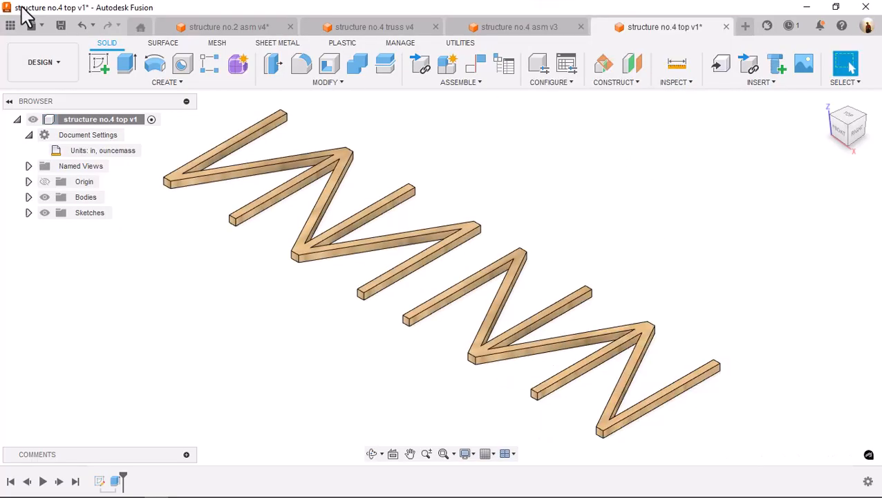
left_click(61, 27)
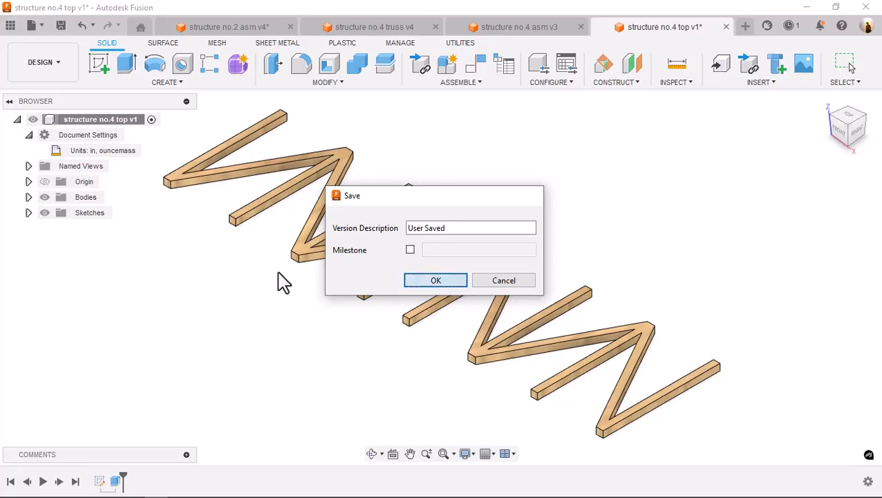
key("Return")
Show the Structure no.4 project files and switch to the structure no.4 asm design
left_click(9, 29)
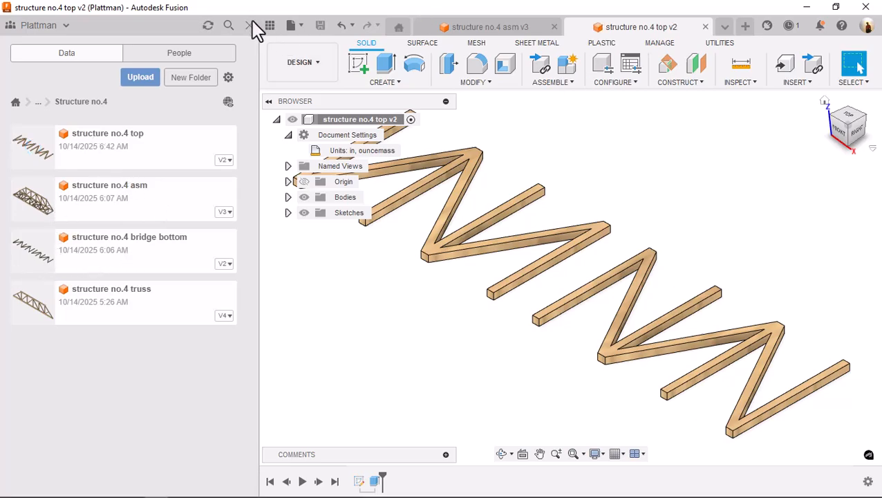
left_click(495, 29)
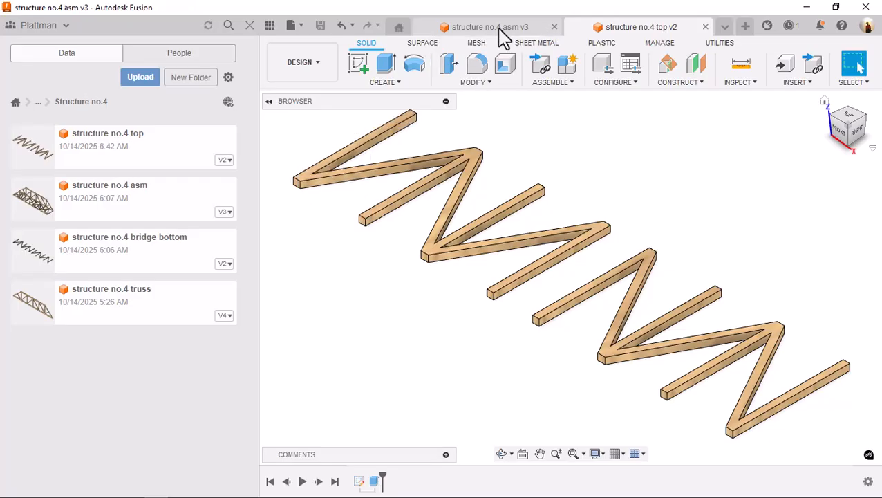
scroll(667, 239, "down", 2)
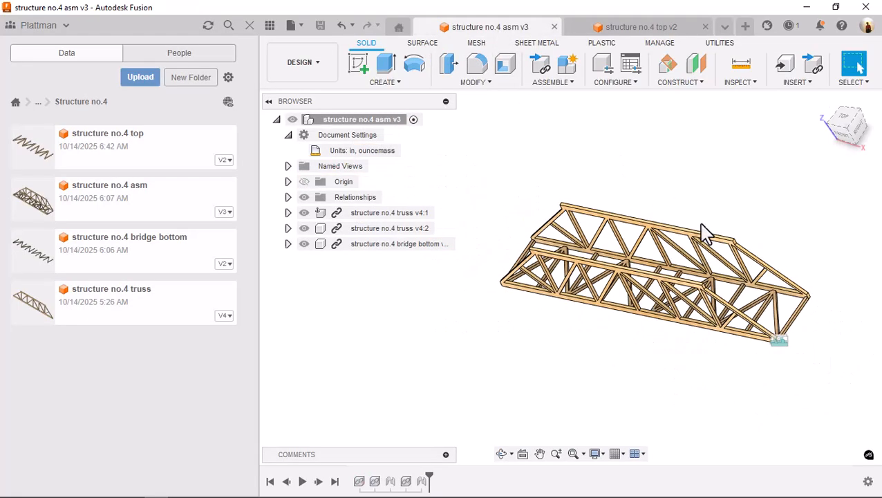
Insert the structure no.4 top design into the assembly and raise it about 6.1 in along Z above the trusses
left_click(831, 113)
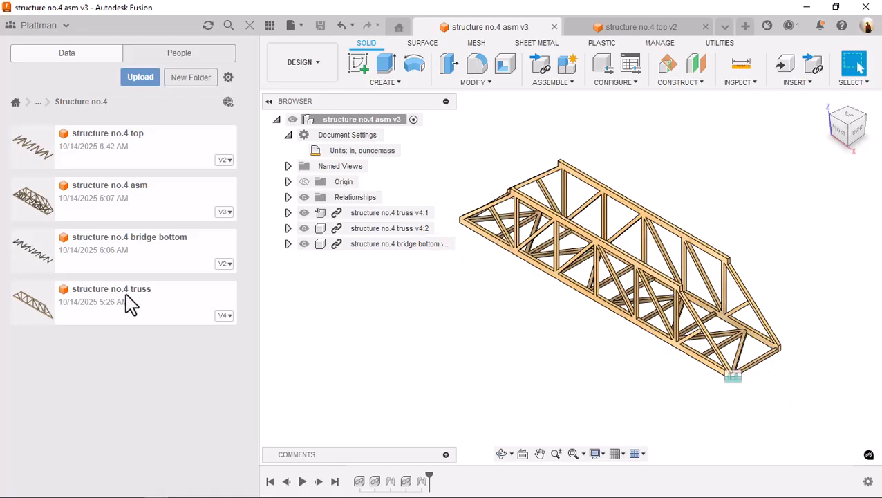
left_click_drag(114, 166, 690, 199)
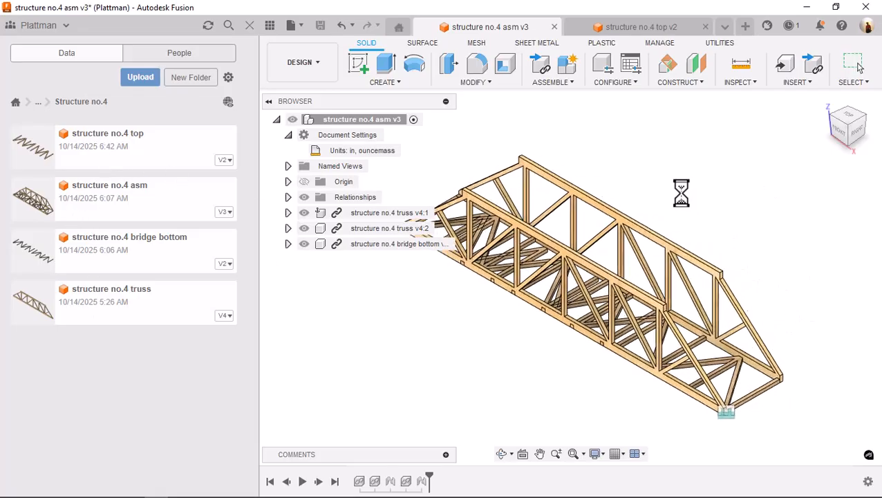
left_click_drag(564, 284, 562, 99)
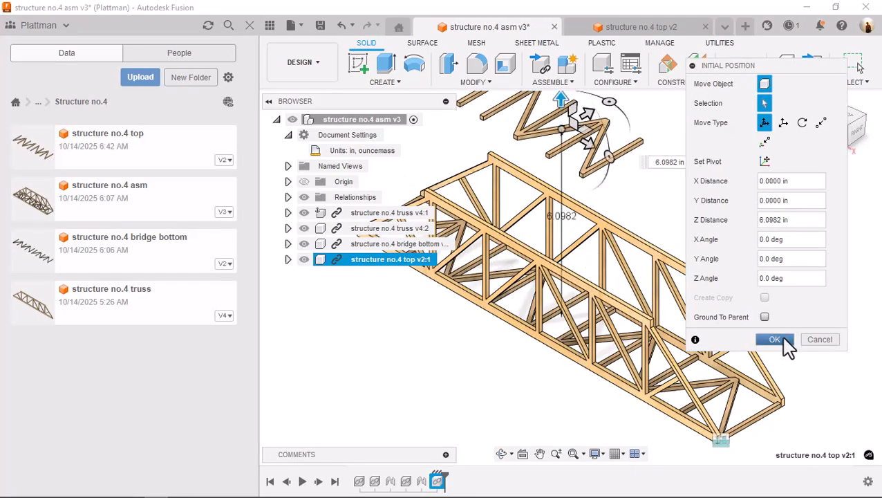
left_click(774, 339)
Start a joint with its first snap at a top-face corner of the top bracing's end zigzag tip
scroll(667, 194, "up", 3)
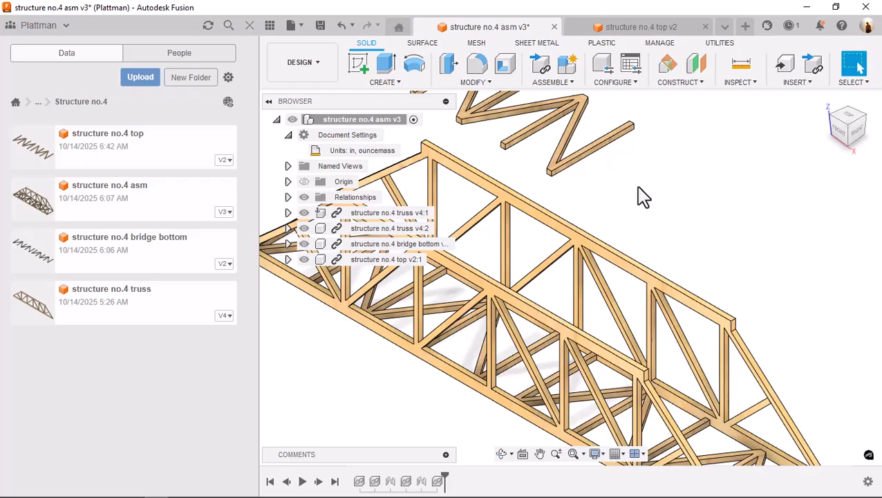
key("j")
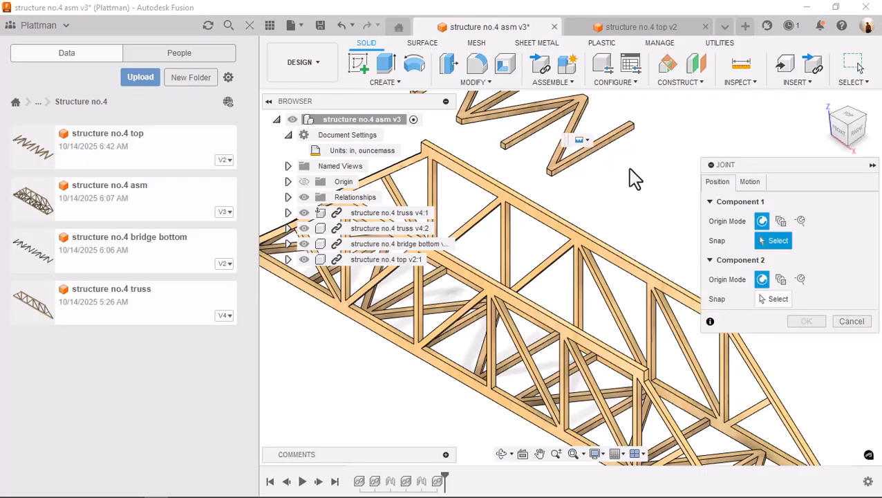
scroll(634, 177, "up", 3)
middle_click_drag(571, 191, 652, 210)
scroll(569, 221, "up", 5)
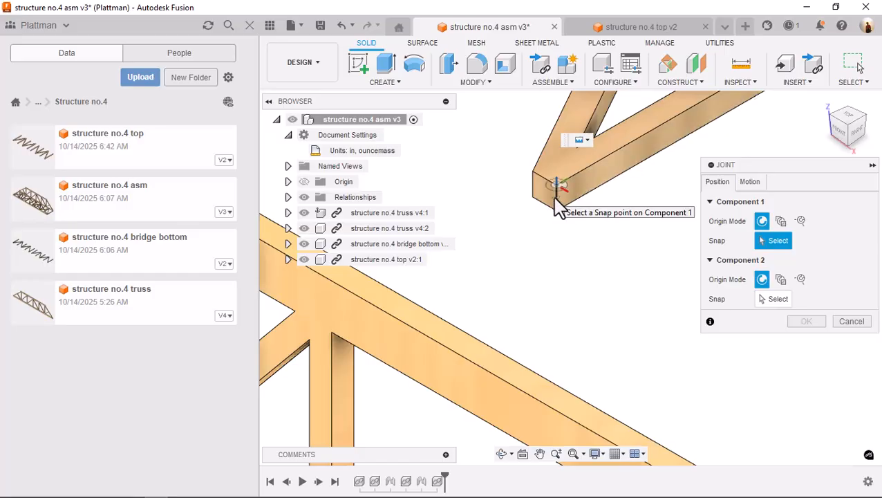
mouse_move(583, 234)
middle_mouse_down("shift")
mouse_move(583, 150)
mouse_move(578, 222)
middle_mouse_up("shift")
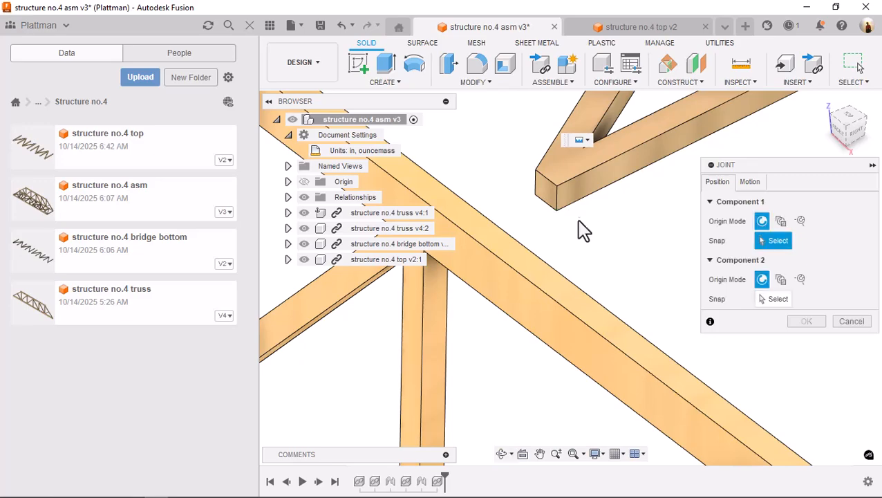
scroll(560, 186, "up", 3)
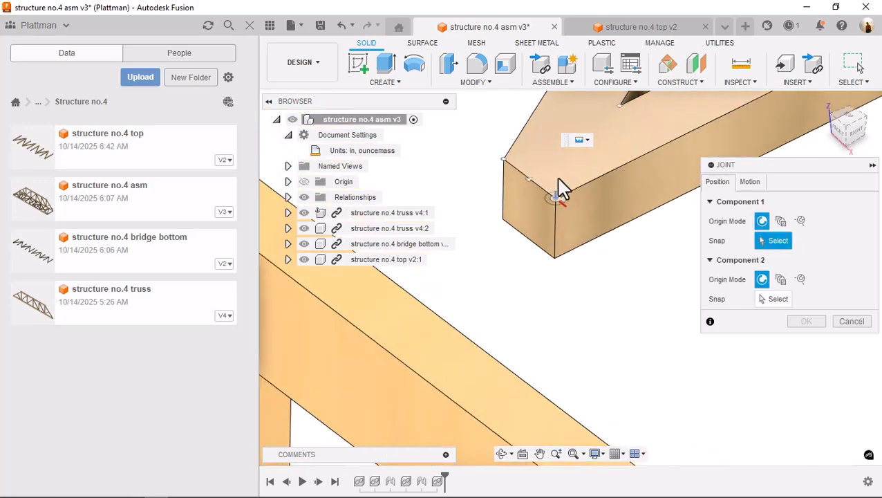
left_click(562, 194)
Try joining the bracing to the inner corner of the near truss's top chord end at 0 deg, and clear that truss snap
scroll(616, 312, "down", 5)
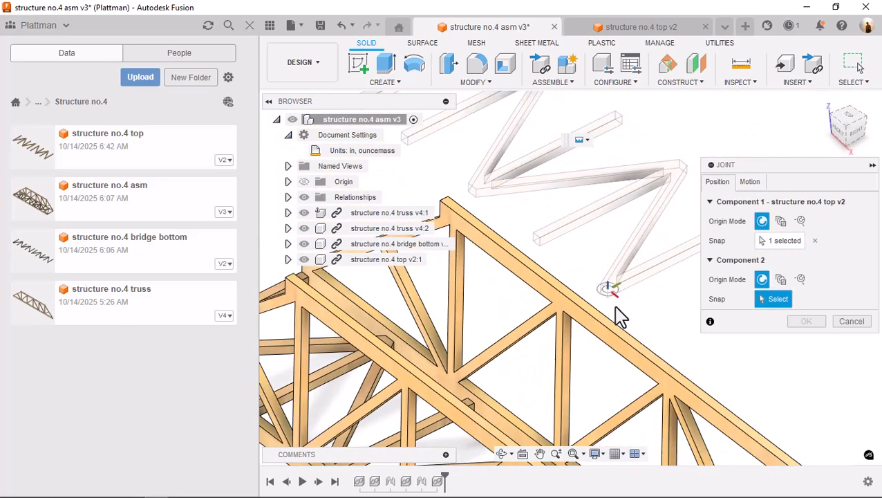
scroll(612, 332, "up", 3)
scroll(585, 365, "up", 5)
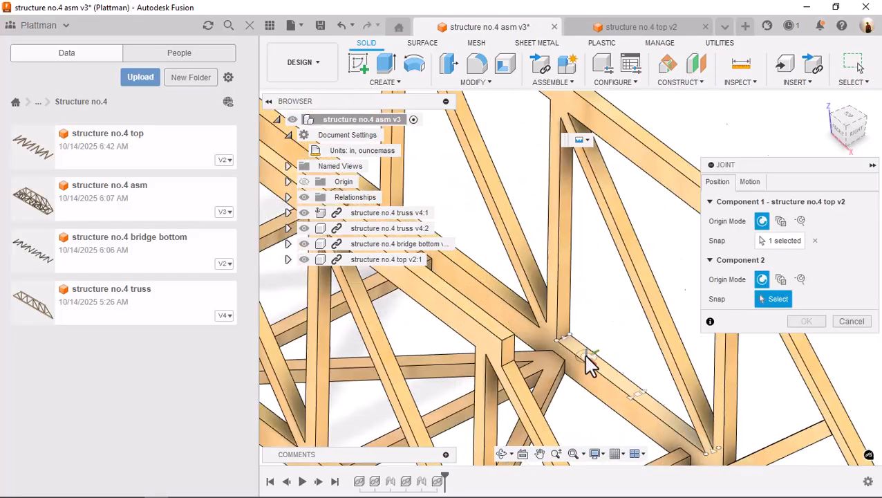
scroll(488, 278, "up", 1)
middle_click_drag(466, 348, 596, 346)
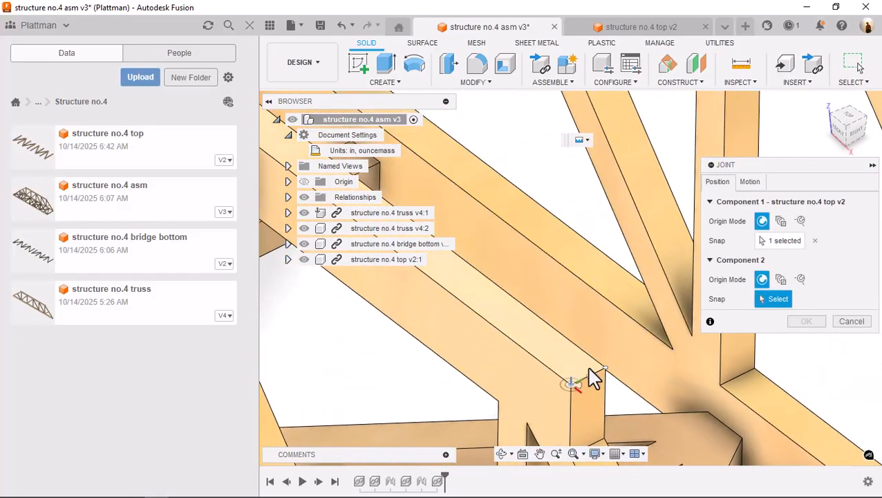
scroll(596, 366, "up", 3)
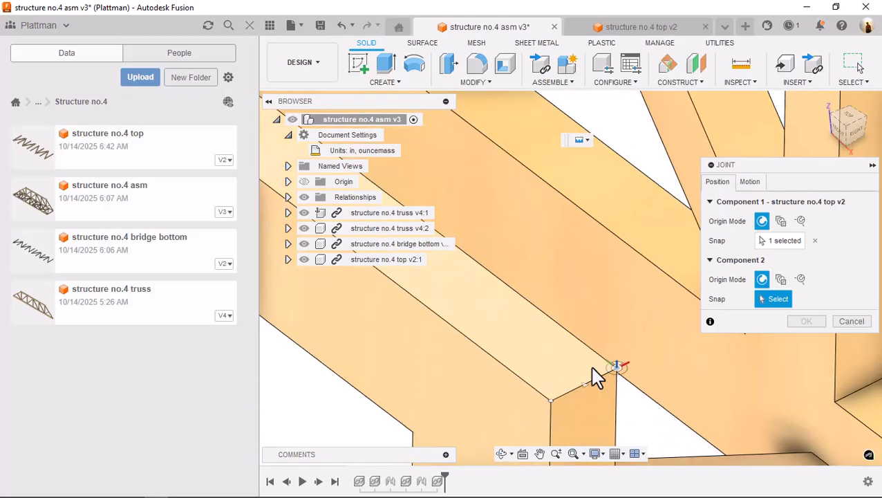
left_click(599, 365)
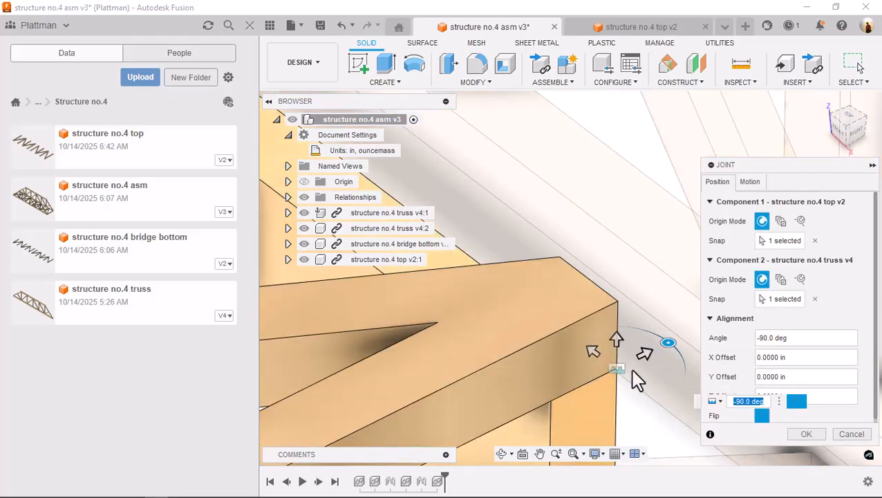
scroll(631, 368, "down", 5)
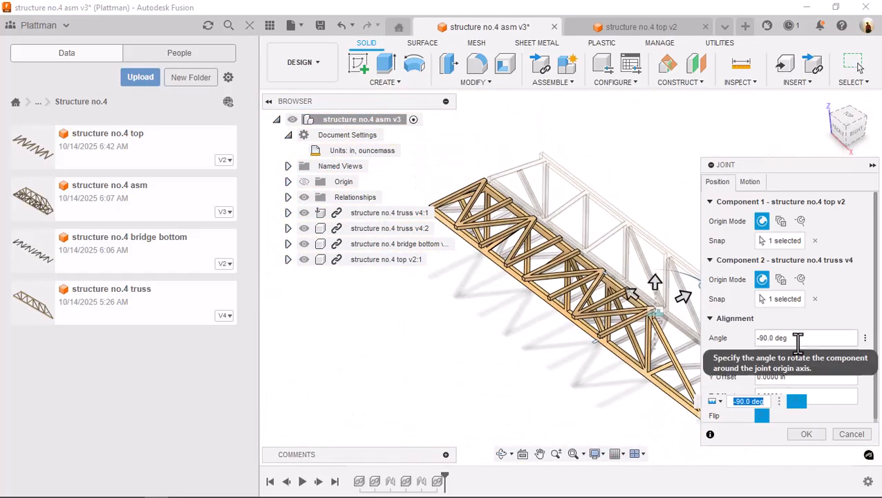
left_click(773, 337)
type("0")
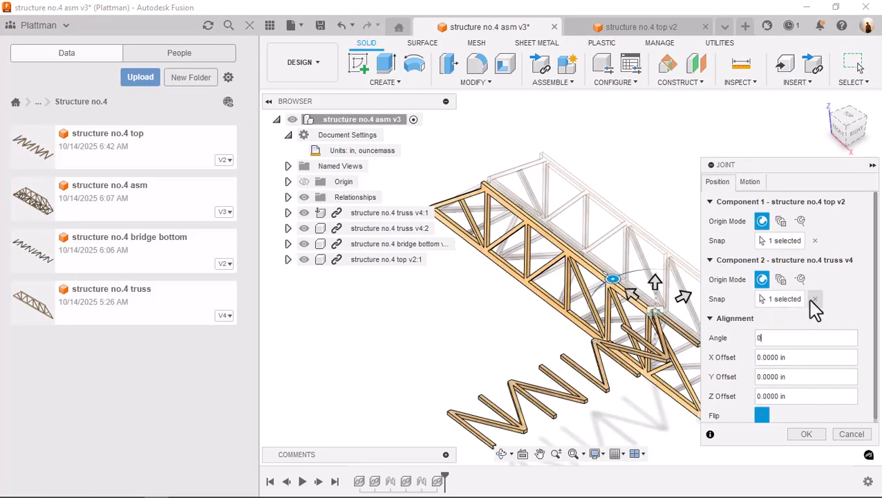
left_click(814, 299)
Try the top-face edge at the near truss chord's inner corner as the second snap, and clear it
scroll(609, 195, "up", 5)
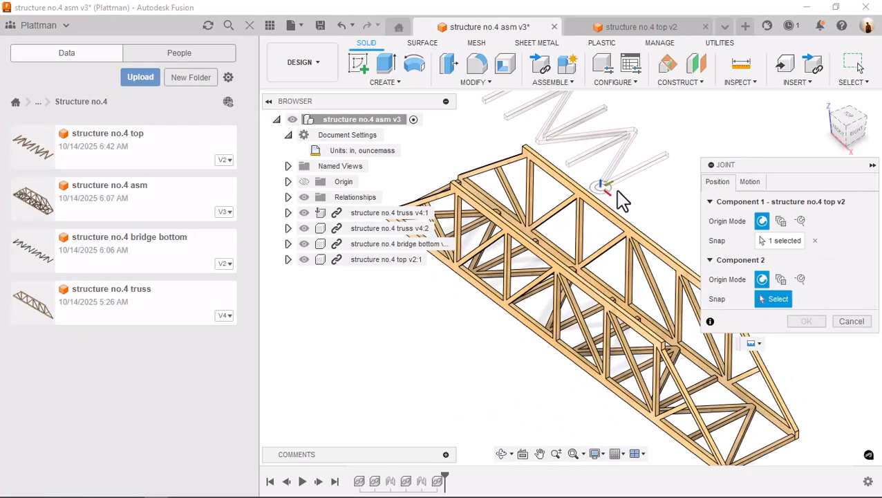
scroll(636, 394, "up", 2)
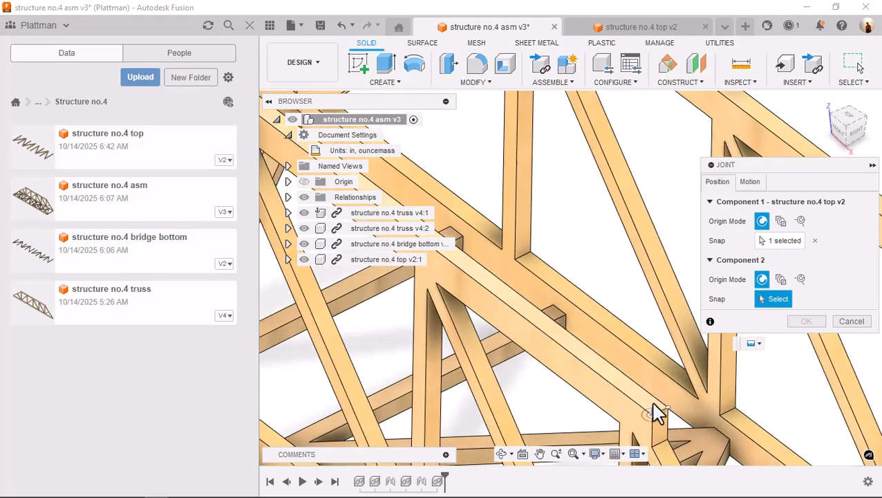
scroll(660, 413, "up", 2)
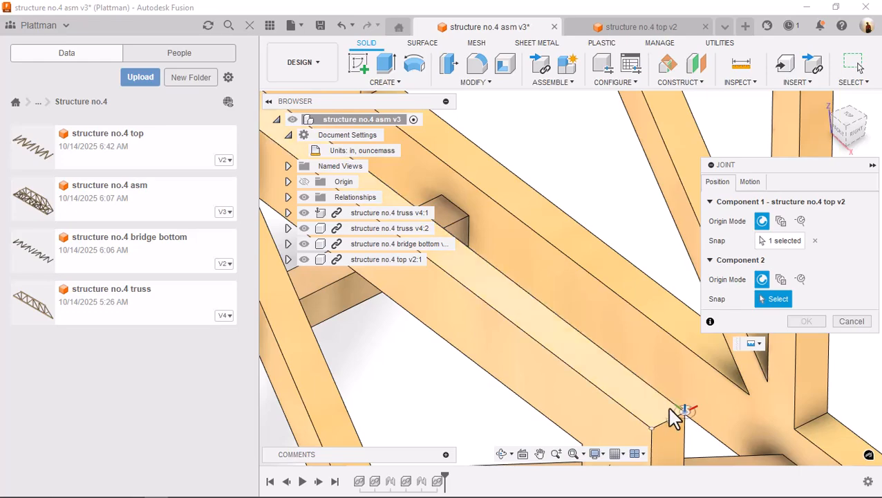
left_click(673, 410)
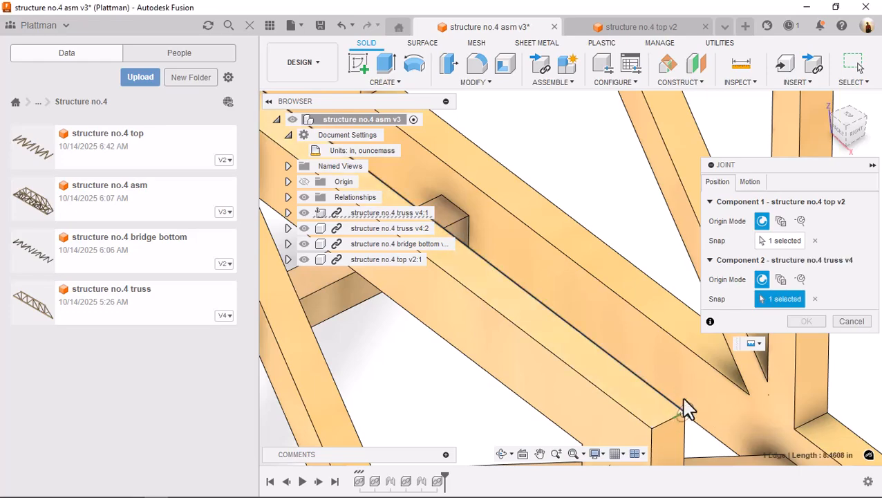
left_click(815, 302)
Replace the joint's first snap with the upper corner of the vertical side face at the bracing's end tip
middle_click(674, 337)
middle_click(674, 337)
scroll(596, 198, "up", 1)
mouse_move(621, 148)
middle_mouse_down()
mouse_move(637, 175)
mouse_move(626, 152)
middle_mouse_up()
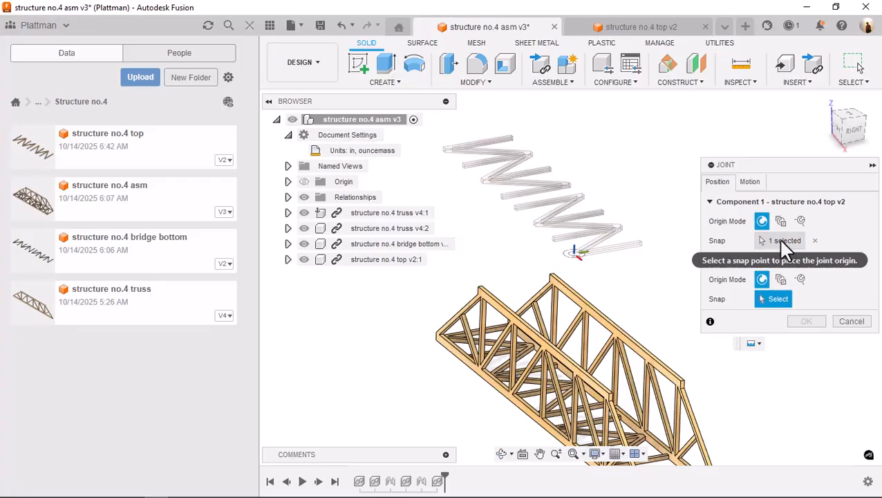
left_click(815, 241)
scroll(560, 255, "up", 2)
scroll(560, 256, "up", 6)
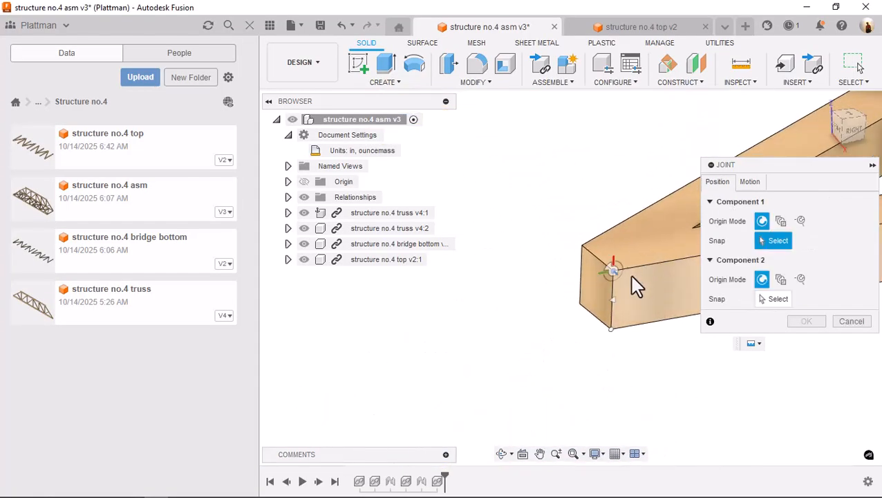
left_click(614, 269)
Set the joint's second snap to the inner upper corner of the near truss top chord's vertical end face
scroll(626, 311, "down", 3)
scroll(636, 359, "down", 6)
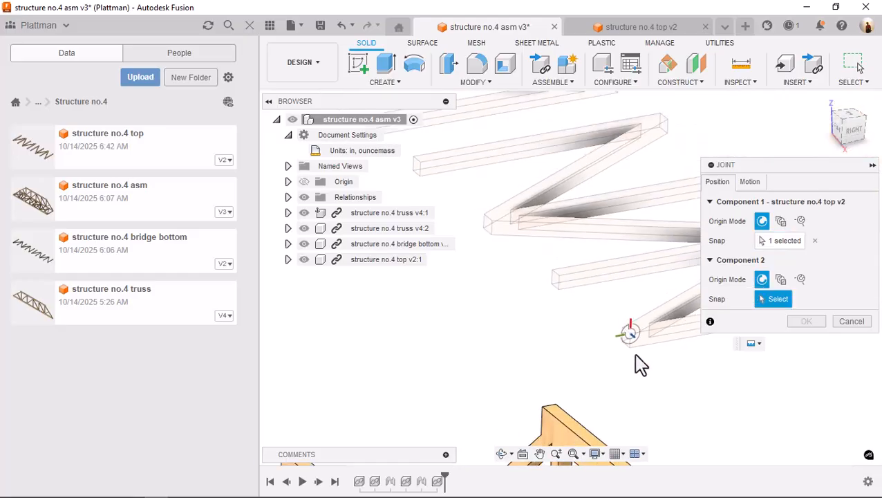
middle_click_drag(633, 363, 510, 142)
scroll(511, 152, "up", 10)
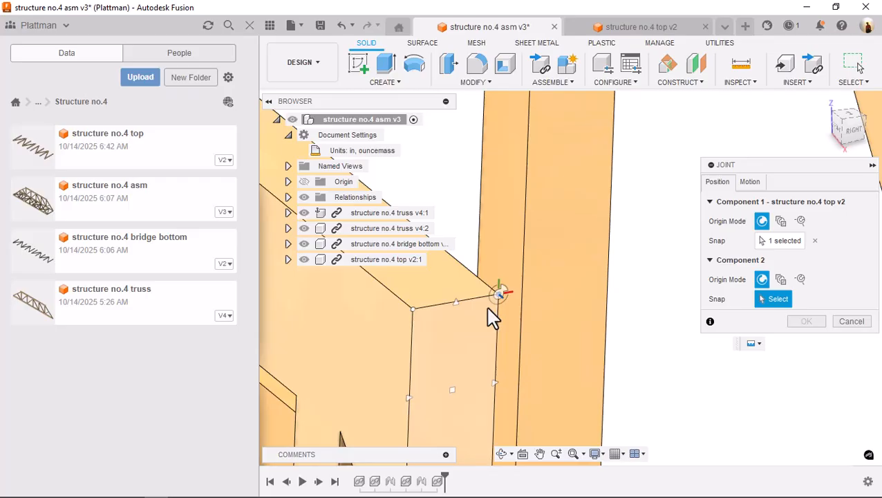
left_click(489, 307)
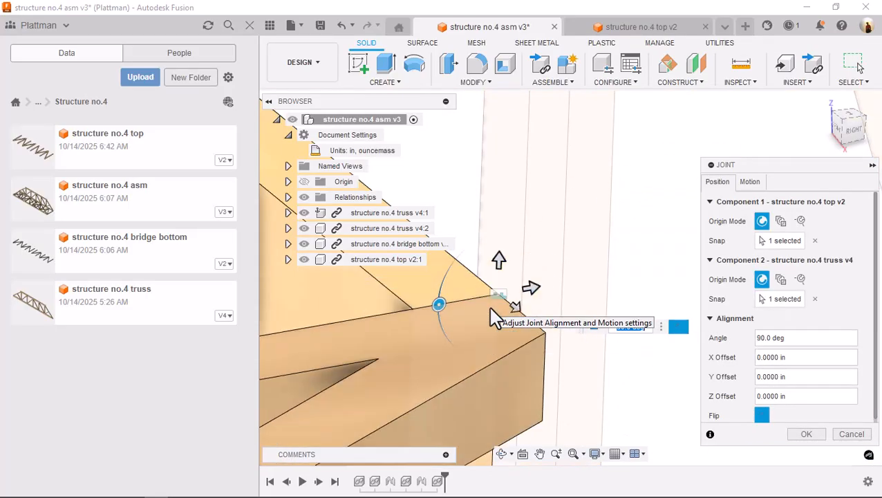
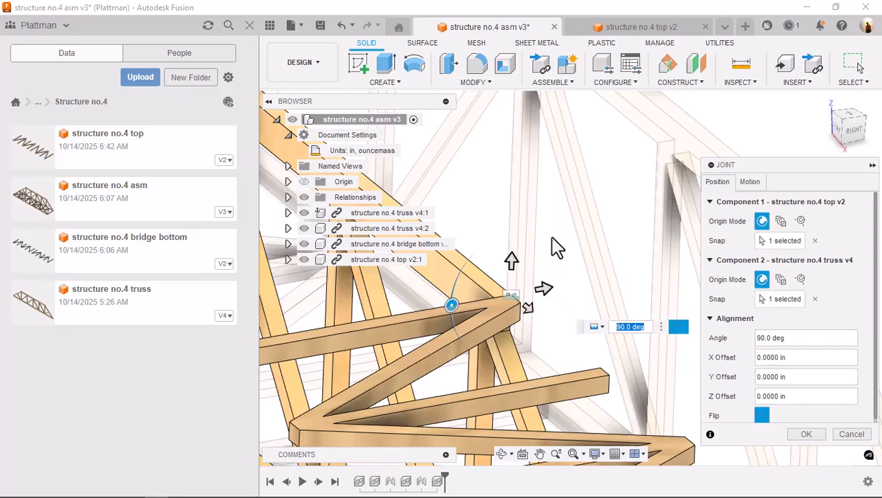
Clear both joint snaps and set the first snap to the inner upper corner of the near truss's top chord end
left_click(816, 299)
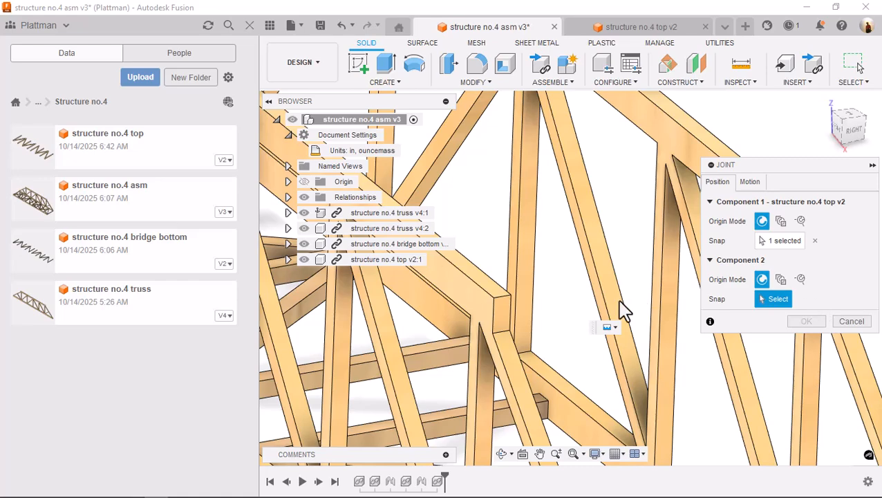
left_click(815, 241)
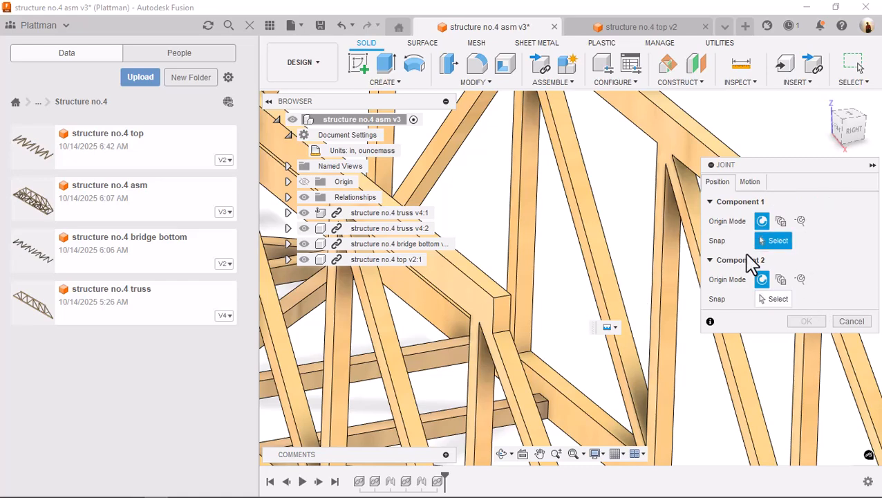
scroll(505, 315, "up", 6)
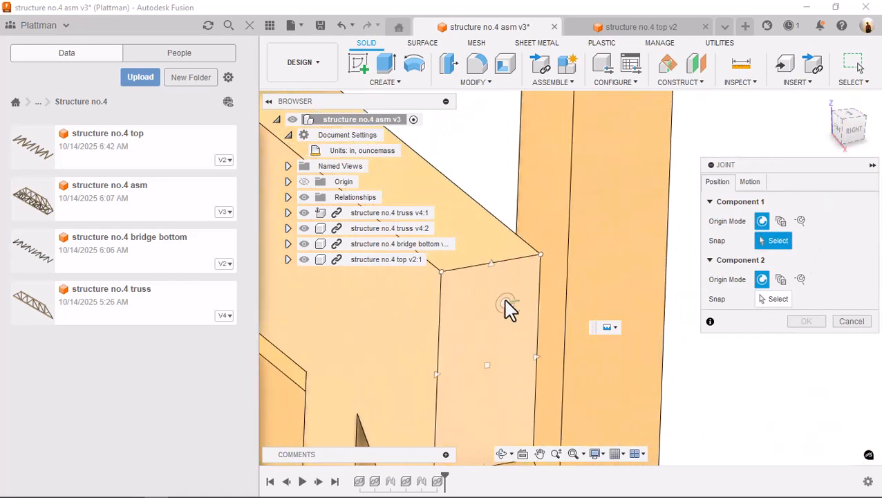
left_click(542, 255)
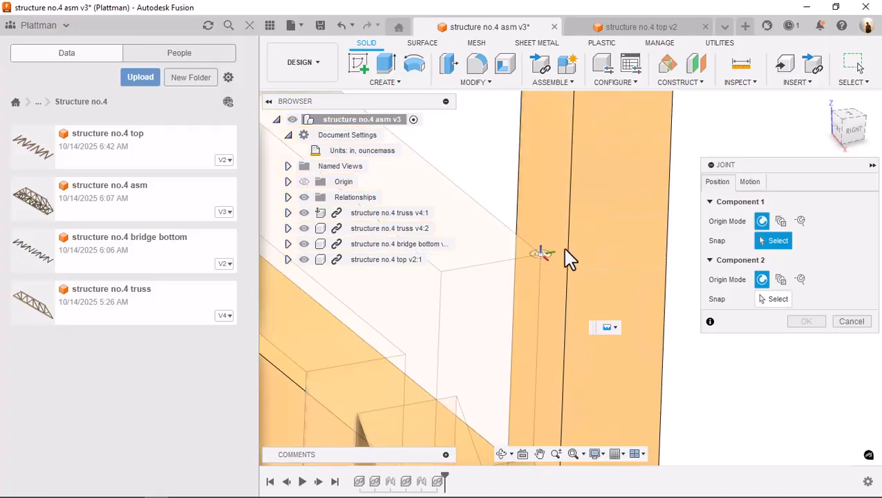
Set the joint's second snap to the upper corner at the top bracing's end tip and accept the joint at 0 deg
scroll(612, 186, "down", 6)
scroll(589, 148, "up", 4)
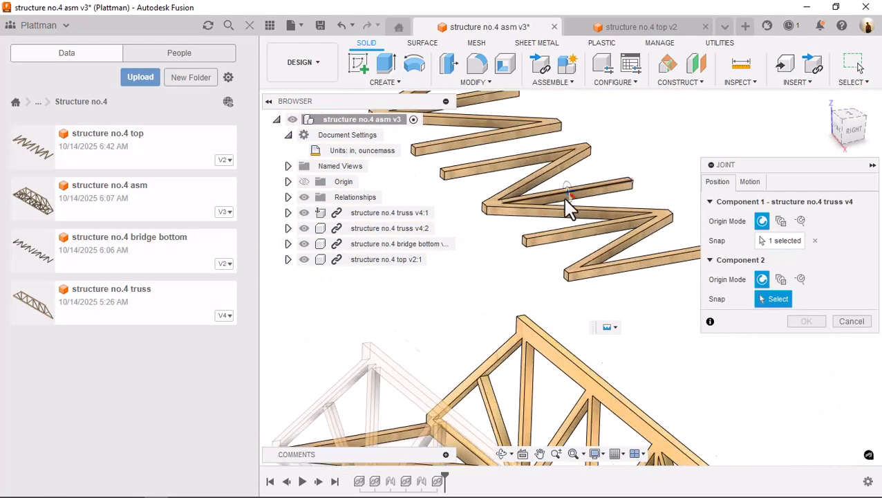
left_click(564, 323)
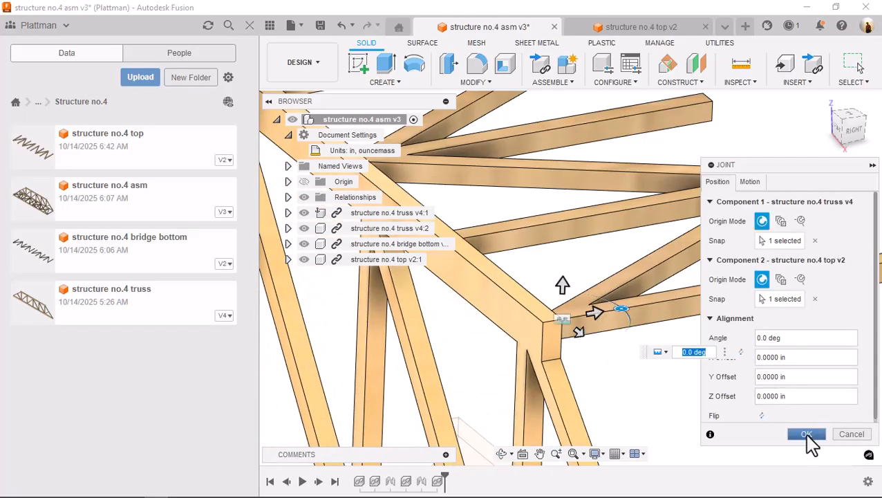
left_click(806, 435)
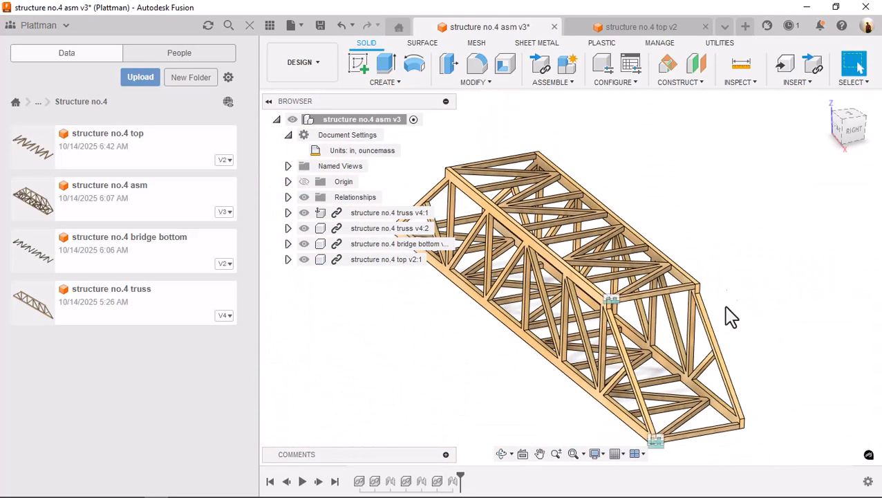
Examine the joined bridge from below to check how the top bracing lines up with the bottom bracing
middle_click_drag(719, 253, 863, 96, "shift")
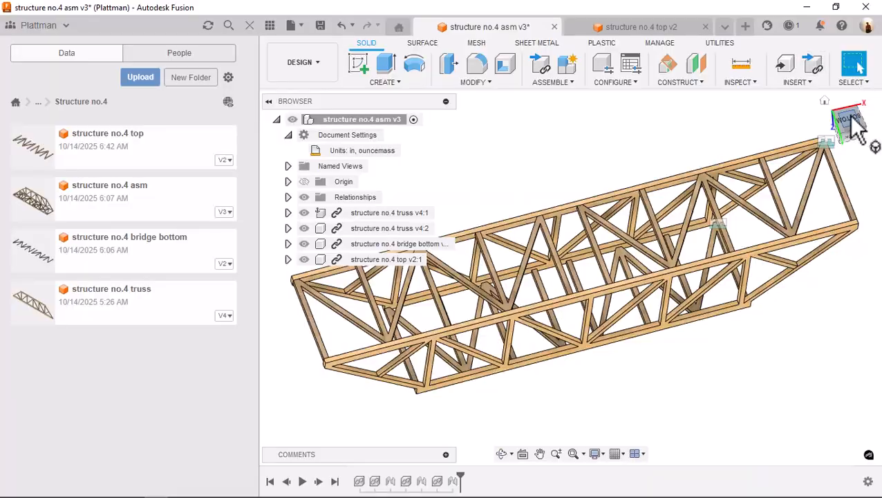
left_click(848, 119)
scroll(558, 294, "up", 2)
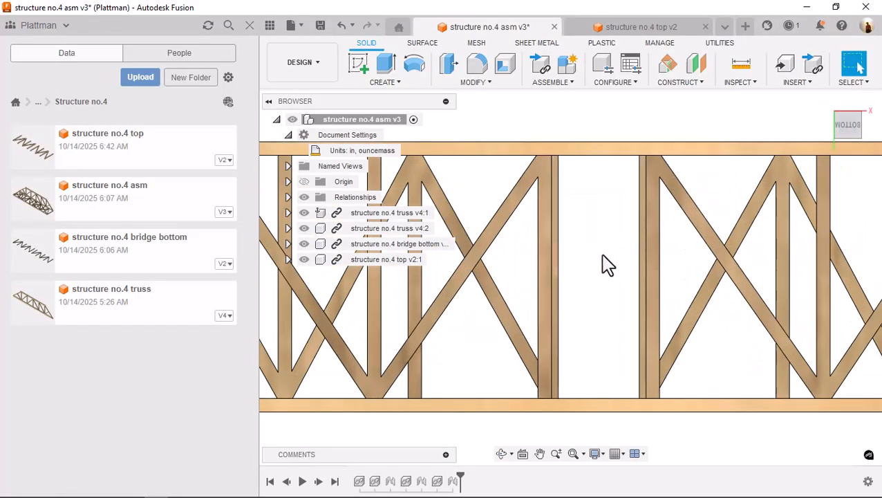
left_click(824, 102)
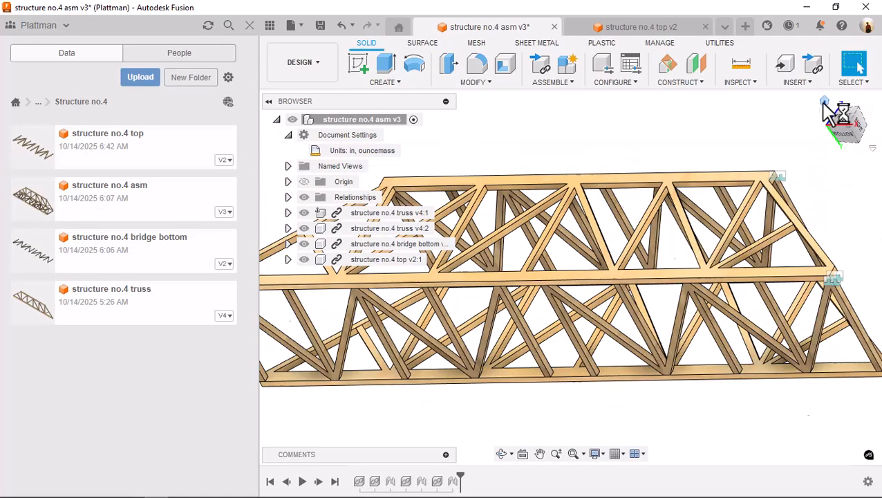
Measure the distance between two neighbouring top bracing tips along the far truss's top chord, clearing any wrong picks
scroll(660, 178, "up", 2)
scroll(699, 188, "up", 3)
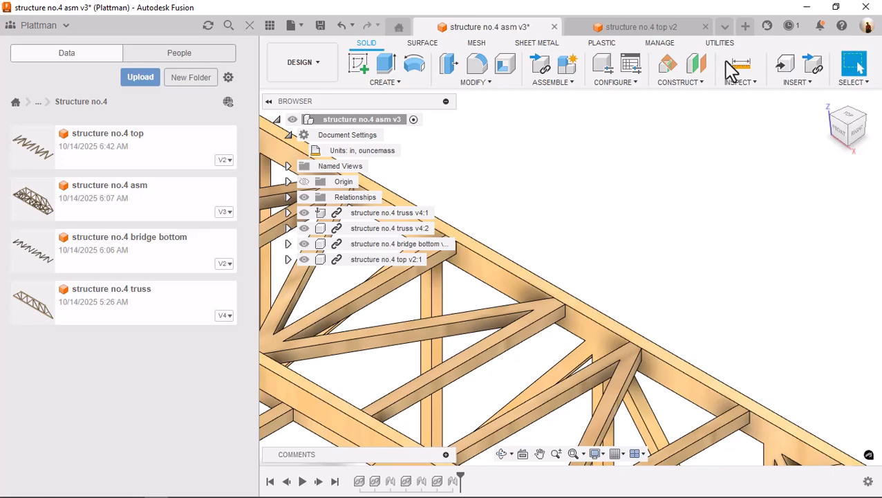
left_click(740, 65)
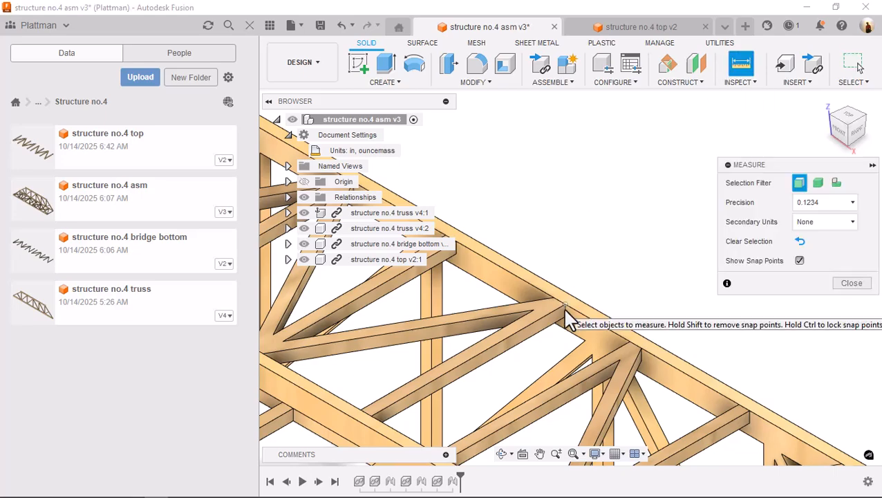
left_click(603, 320)
left_click(632, 340)
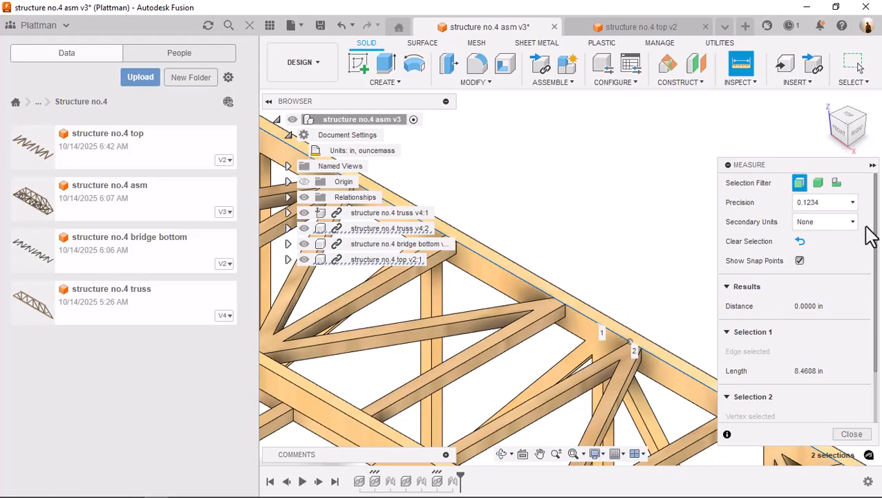
left_click(802, 242)
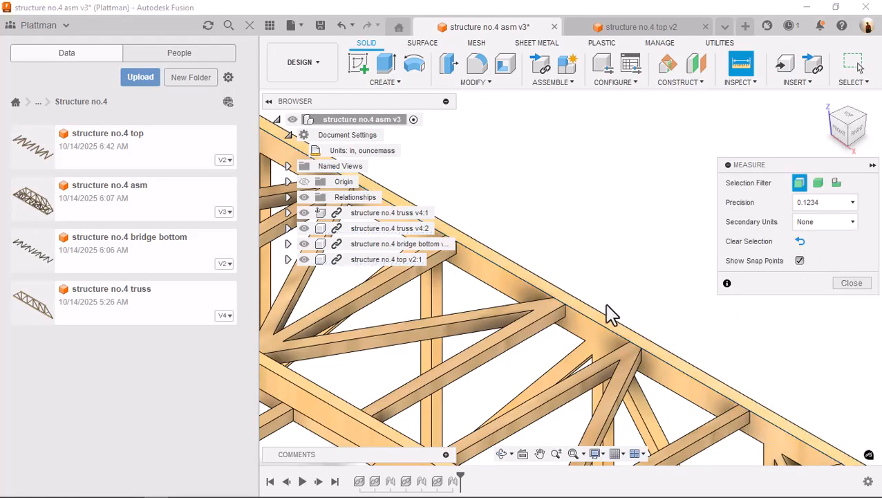
left_click(565, 305)
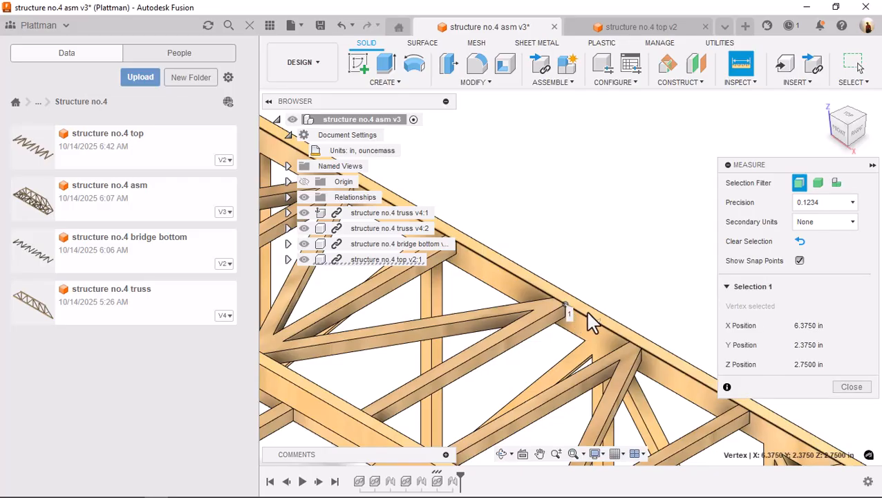
left_click(628, 342)
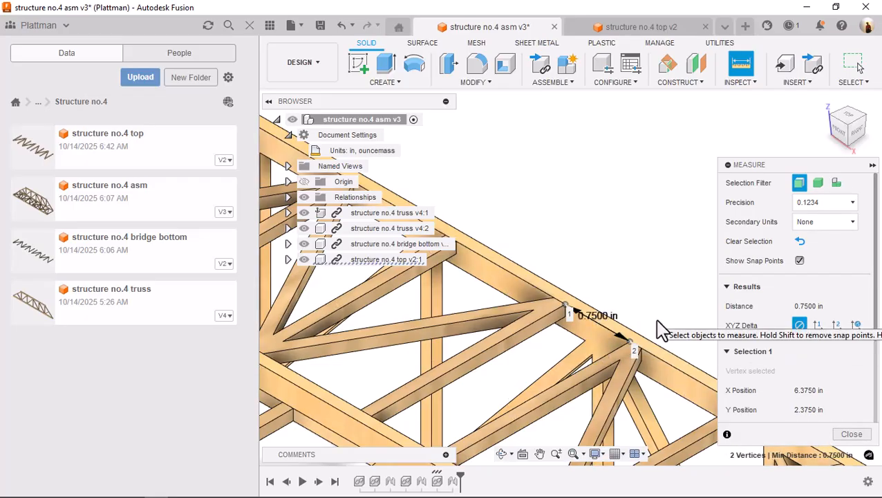
left_click(847, 436)
middle_click(724, 356)
middle_click(724, 356)
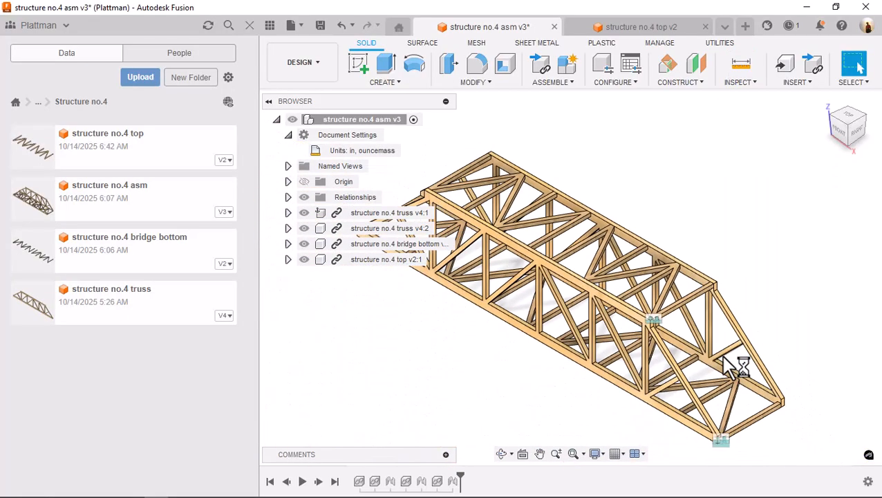
middle_click_drag(770, 292, 761, 265, "shift")
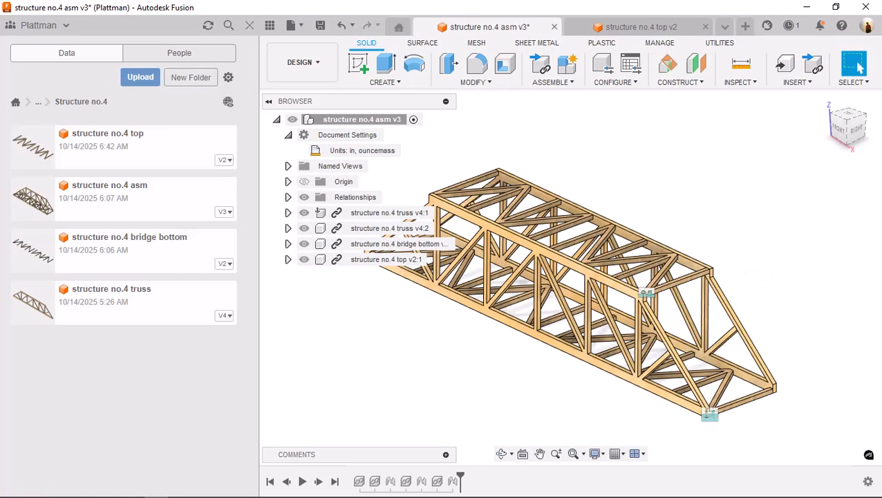